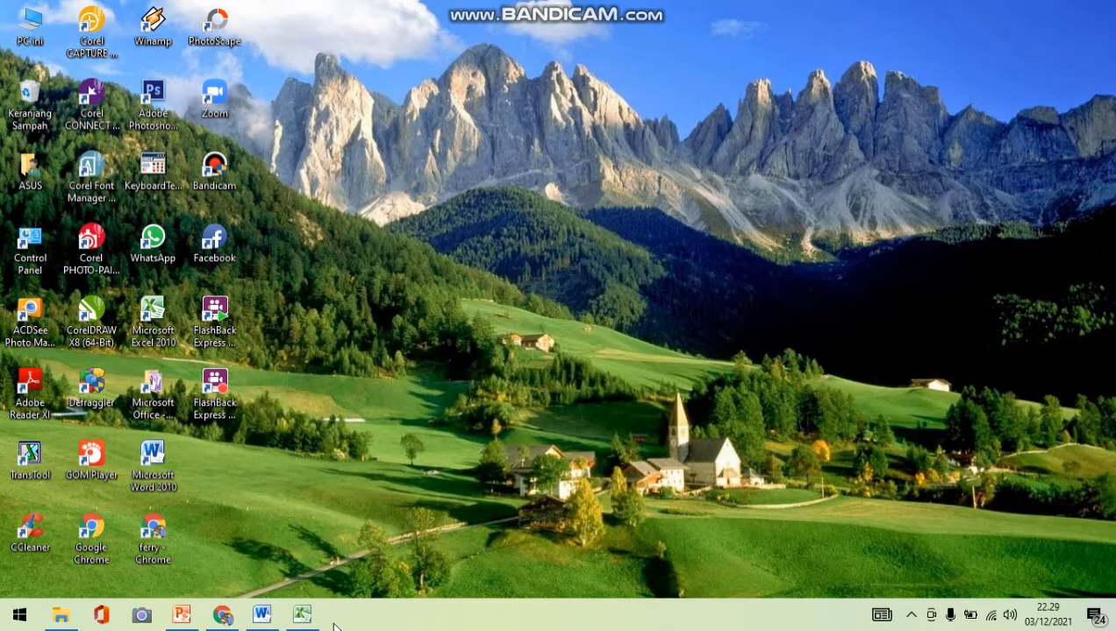
Step: Switch to the Excel workbook and apply outline and inside borders to range A3:L18 on the colom sheet
{"action": "left_click", "coordinate": [301, 615]}
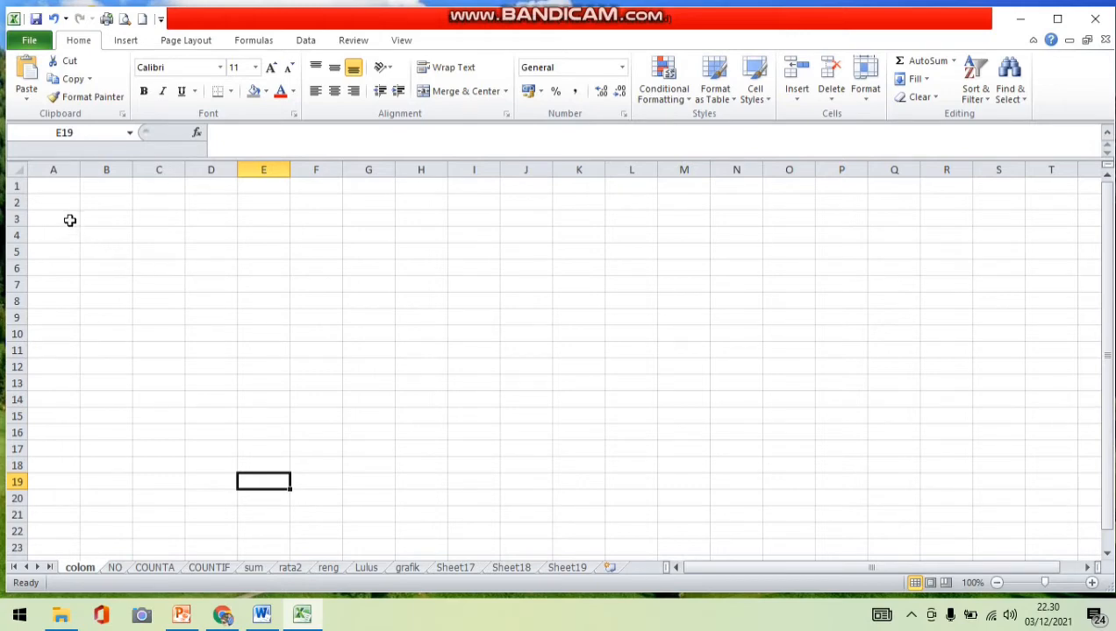
{"action": "left_click_drag", "start_coordinate": [69, 218], "coordinate": [607, 461]}
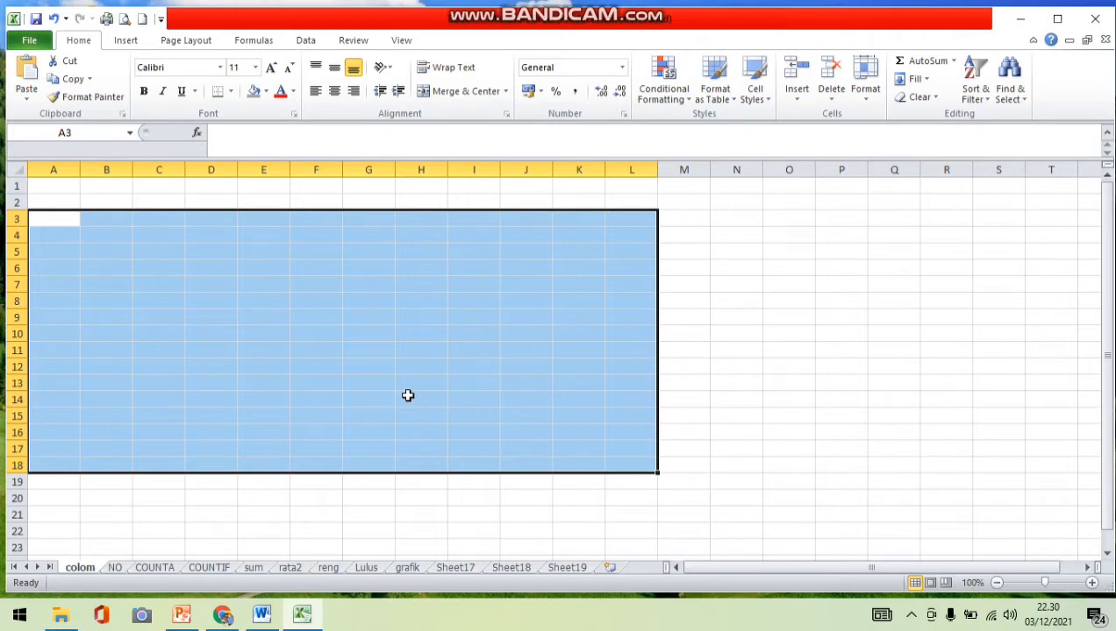
{"action": "right_click", "coordinate": [322, 351]}
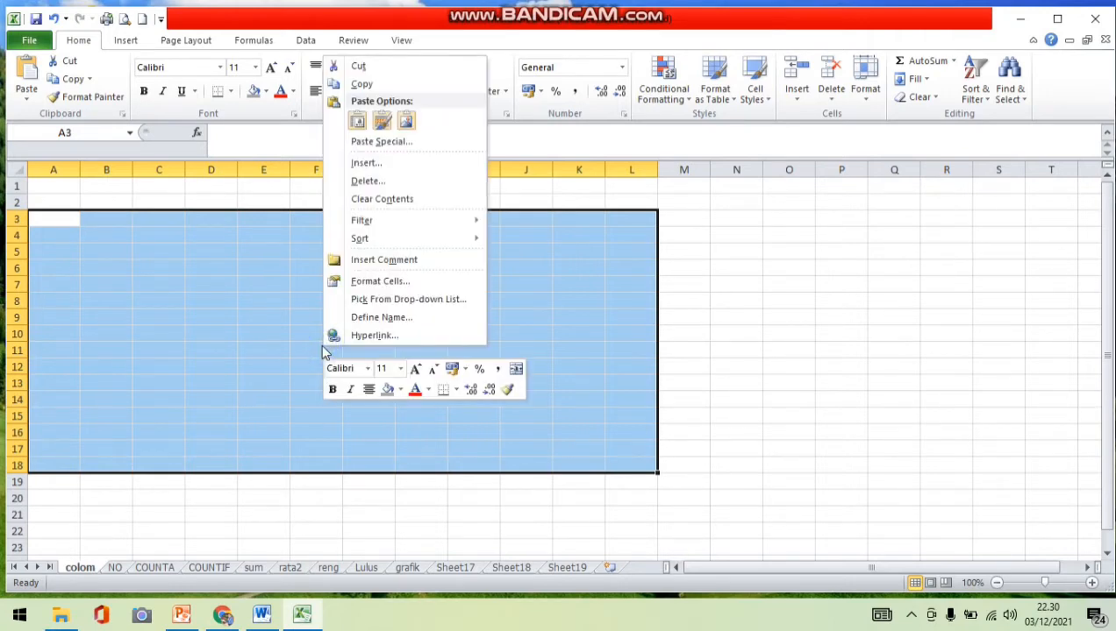
{"action": "left_click", "coordinate": [363, 282]}
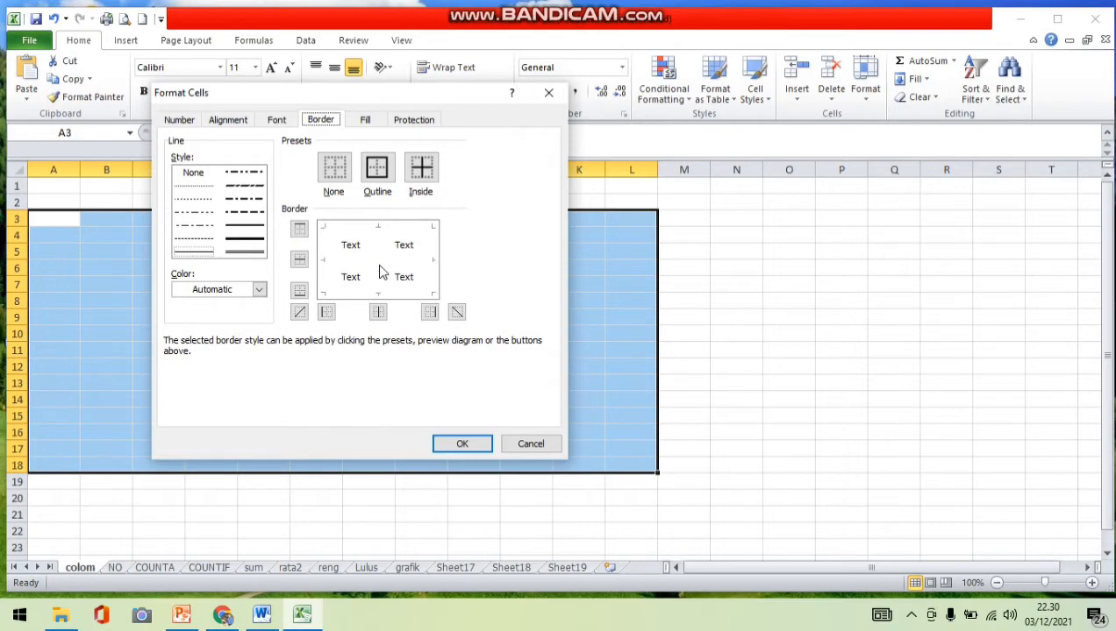
{"action": "left_click", "coordinate": [377, 172]}
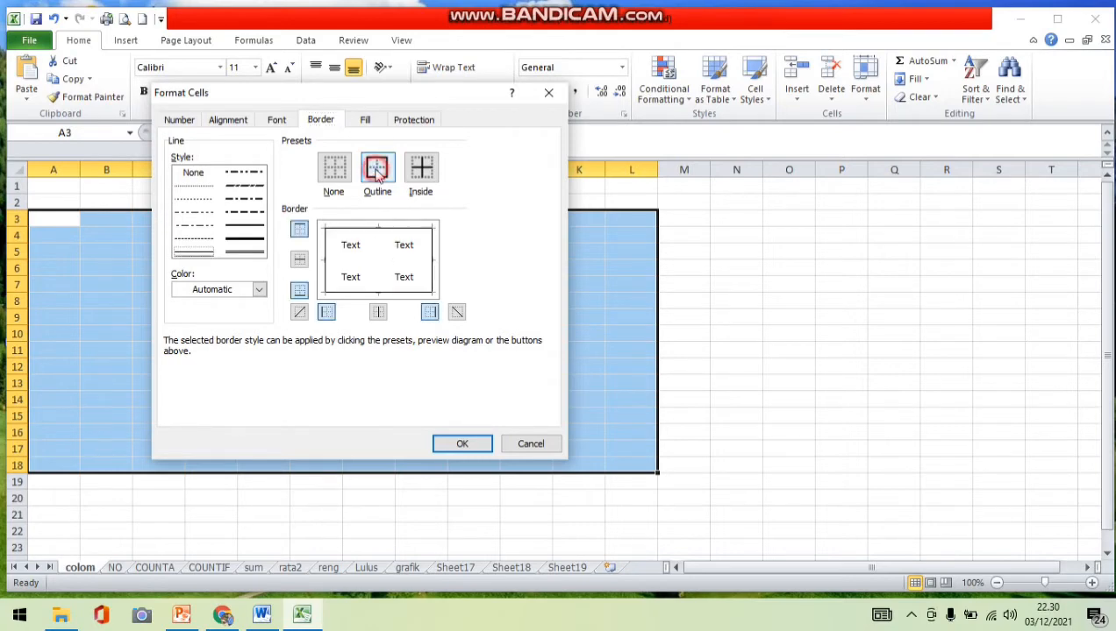
{"action": "left_click", "coordinate": [424, 167]}
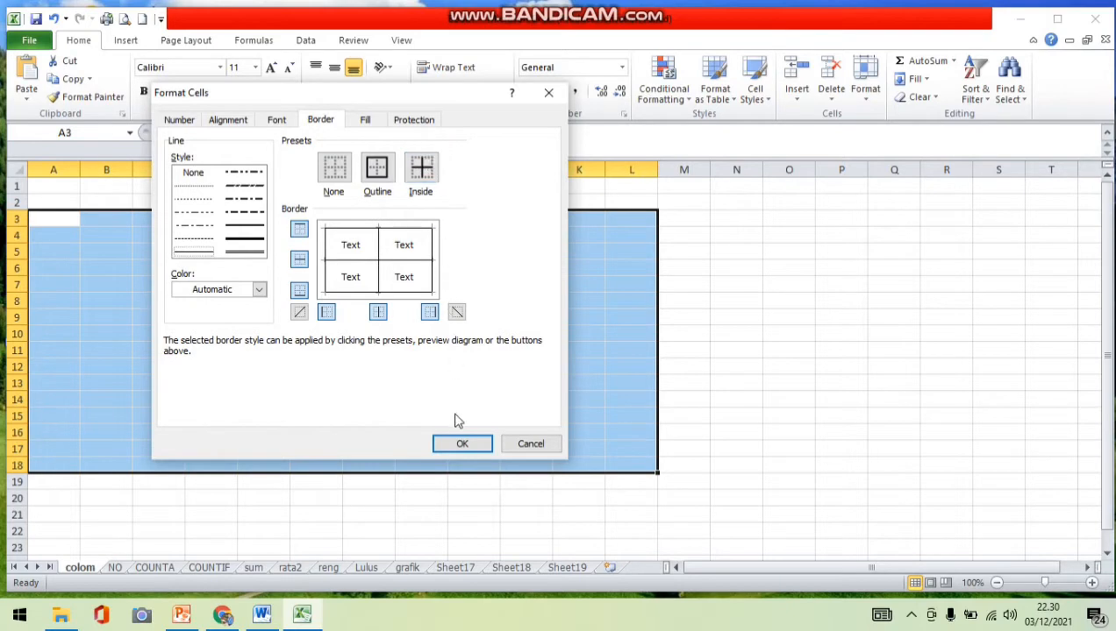
{"action": "left_click", "coordinate": [460, 444]}
Step: Narrow column A and widen column B of the bordered table
{"action": "left_click", "coordinate": [300, 351]}
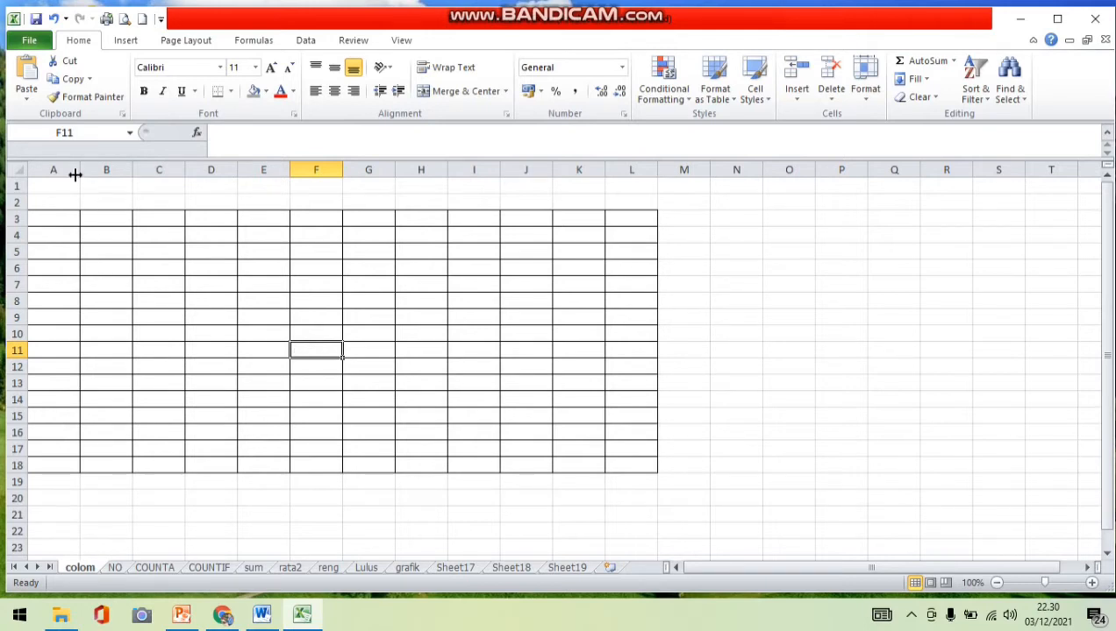
{"action": "left_click_drag", "start_coordinate": [75, 175], "coordinate": [179, 170]}
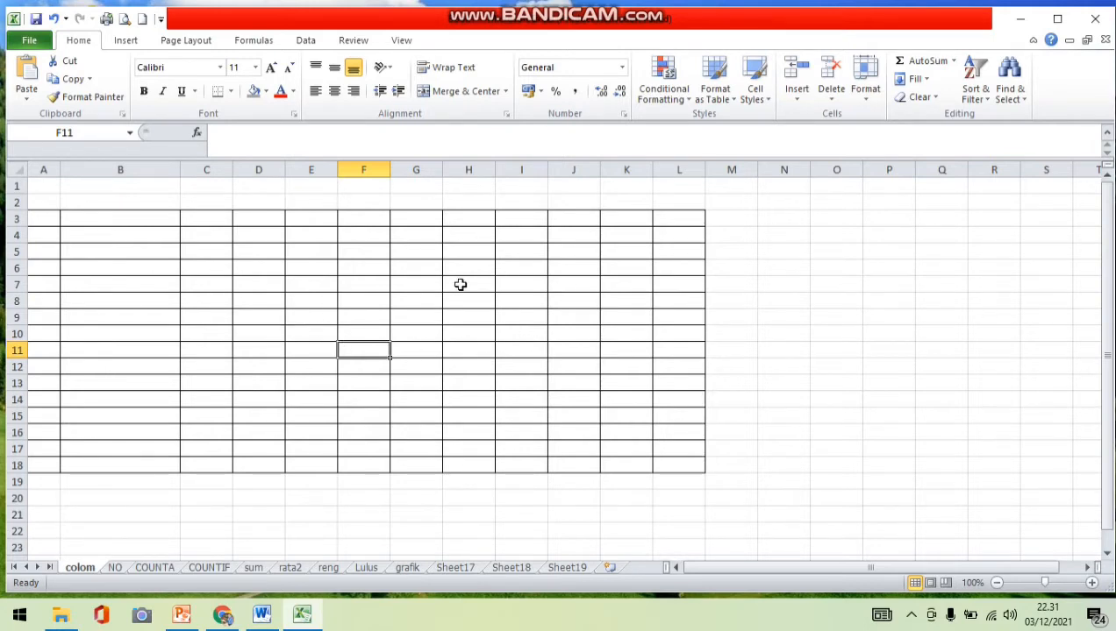
Step: Insert five entire rows into the table at cells E7:E11
{"action": "left_click", "coordinate": [313, 285]}
{"action": "left_click_drag", "start_coordinate": [314, 285], "coordinate": [318, 348]}
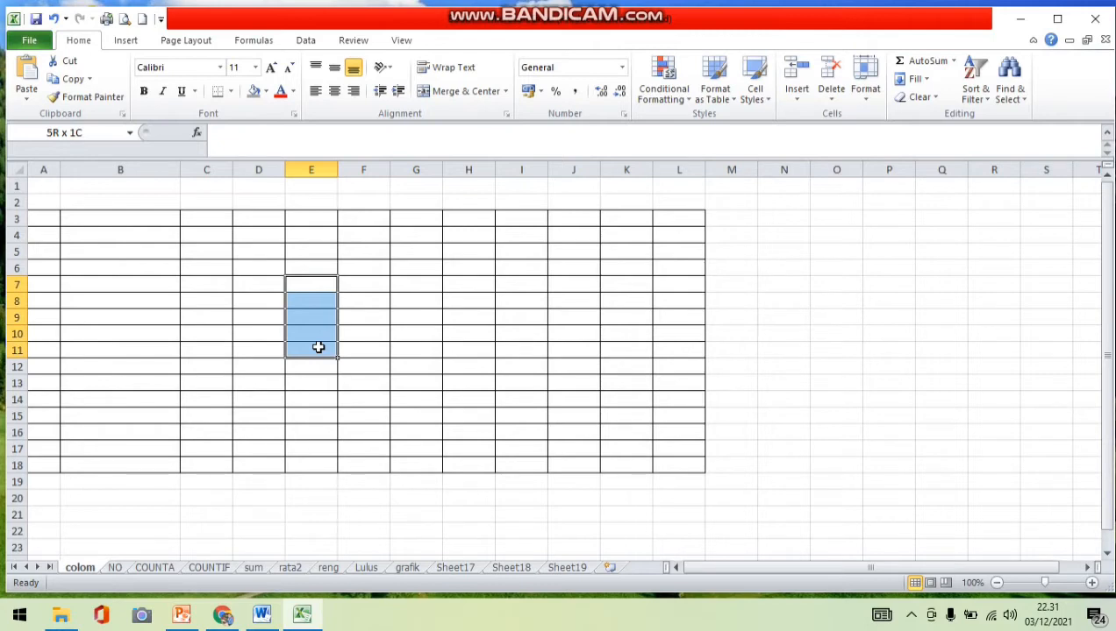
{"action": "left_click_drag", "start_coordinate": [317, 347], "coordinate": [318, 348]}
{"action": "key", "text": "ctrl+plus"}
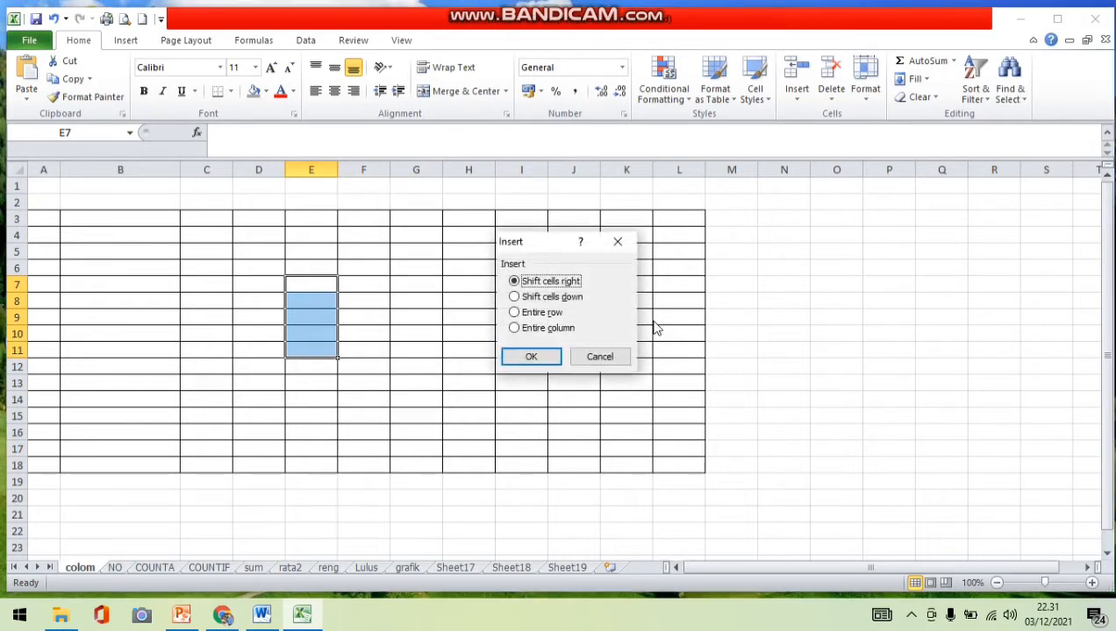
{"action": "left_click", "coordinate": [535, 313]}
{"action": "left_click", "coordinate": [530, 356]}
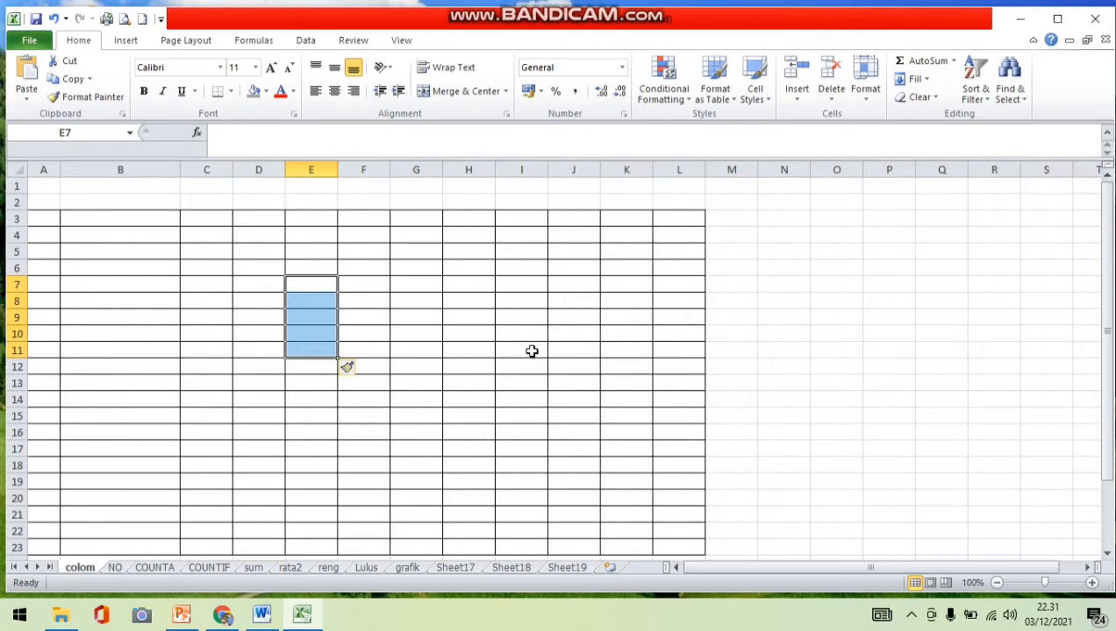
Step: Delete the entire rows 7 to 11 from the table
{"action": "key", "text": "ctrl+minus"}
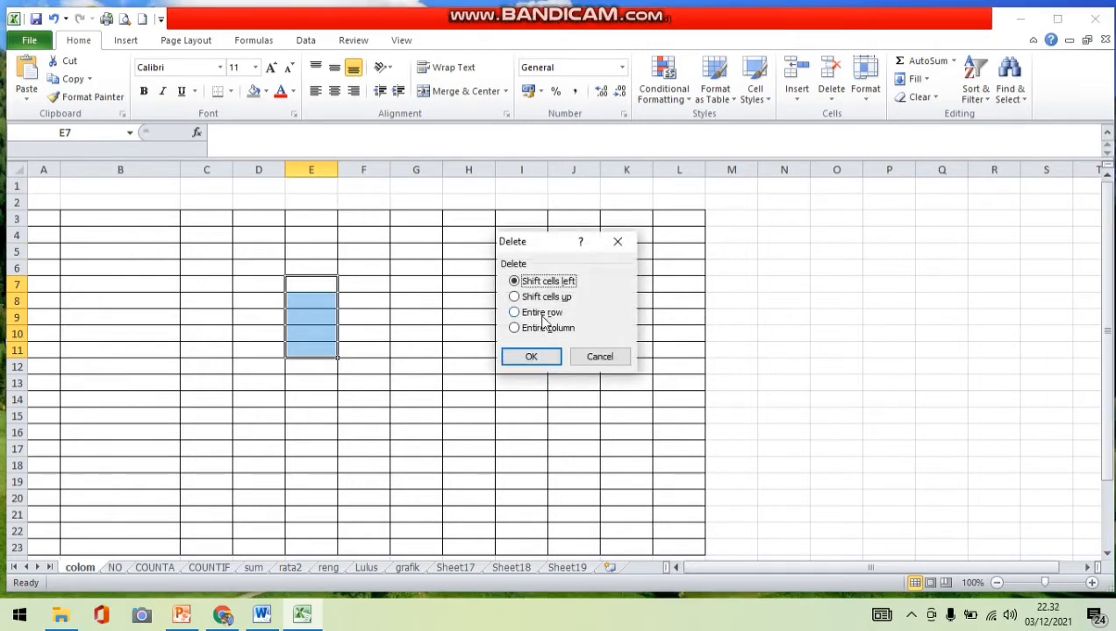
{"action": "left_click", "coordinate": [543, 317]}
{"action": "left_click", "coordinate": [541, 356]}
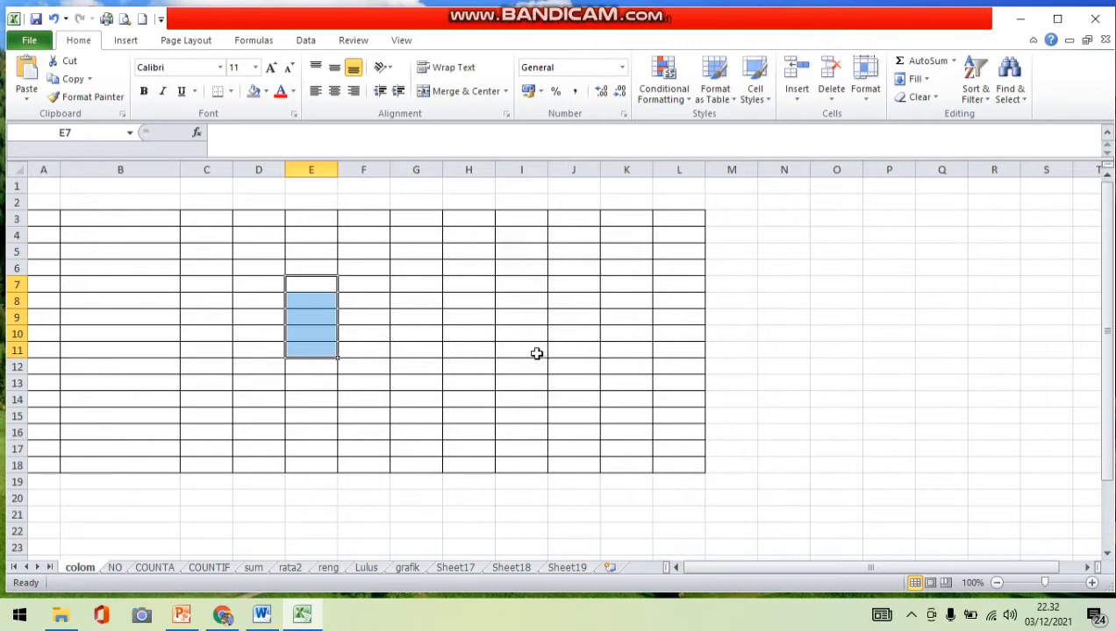
Step: Delete the entire columns H and I from the table, starting from cells H8:I8
{"action": "left_click", "coordinate": [464, 301]}
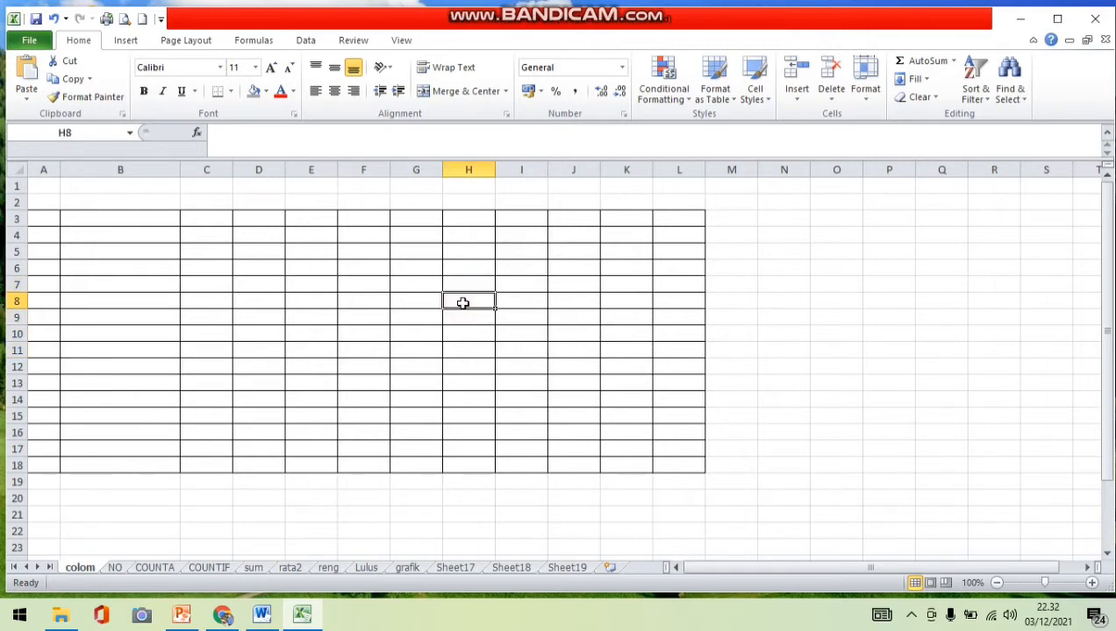
{"action": "key", "text": "shift+Right"}
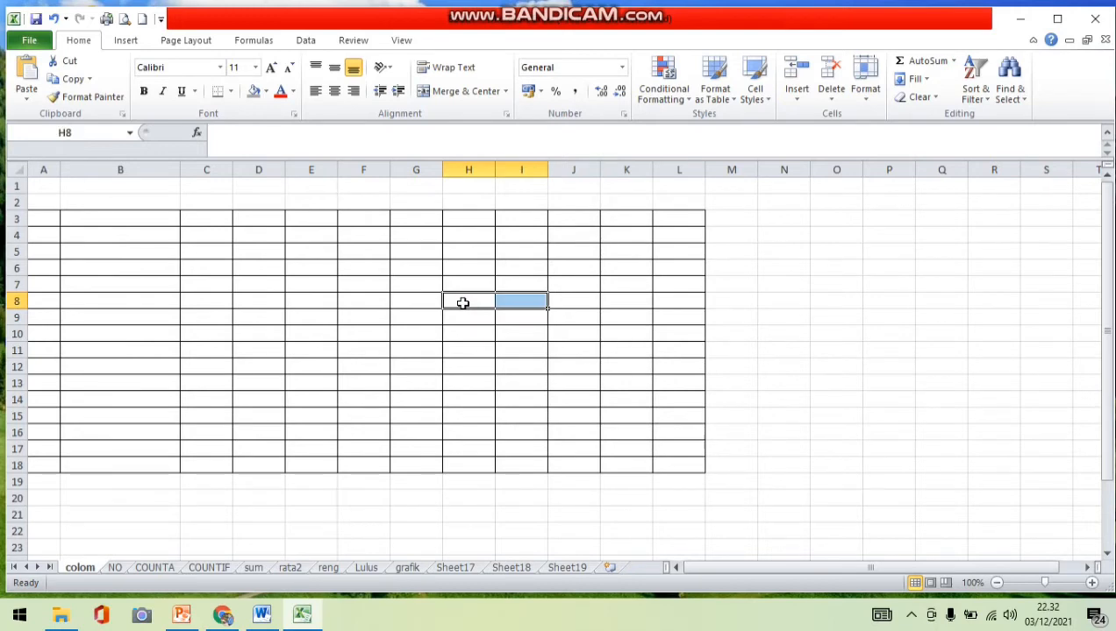
{"action": "key", "text": "ctrl+minus"}
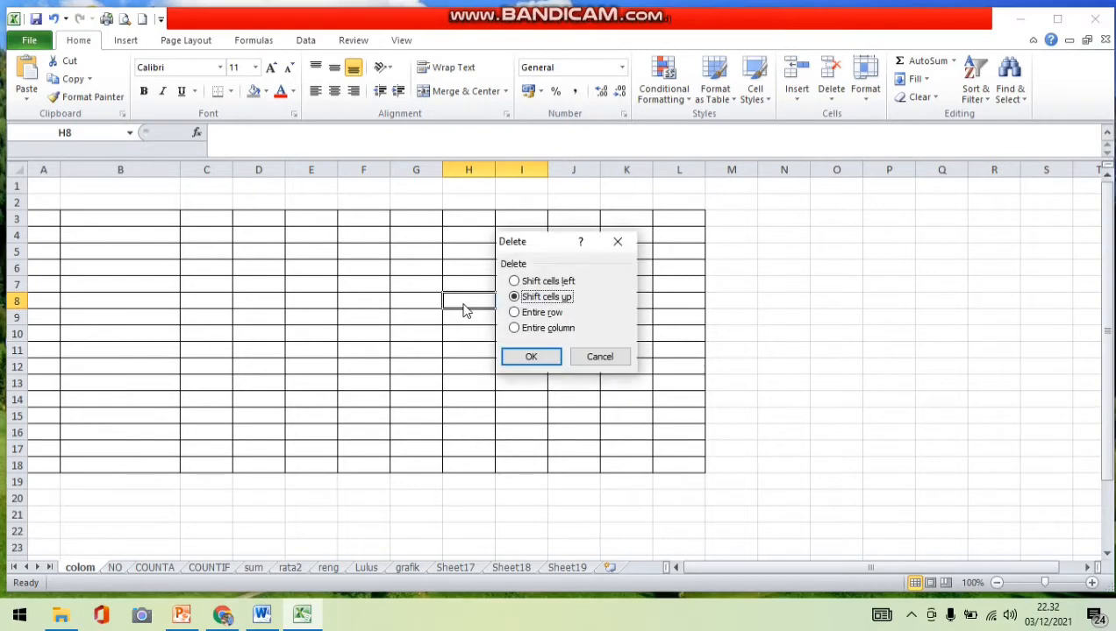
{"action": "left_click", "coordinate": [537, 328]}
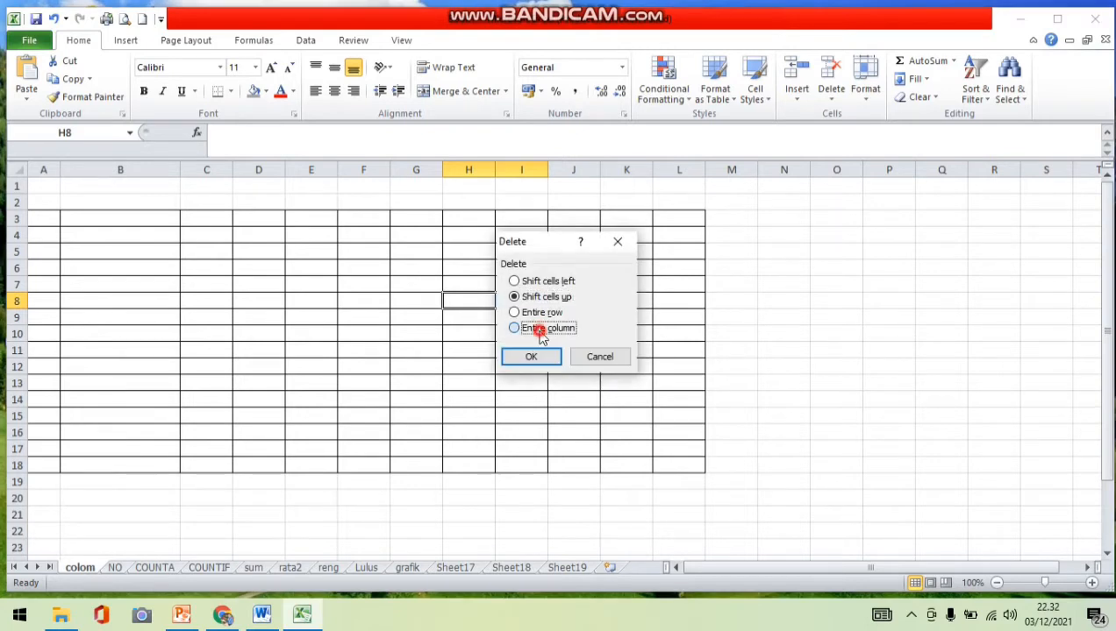
{"action": "left_click", "coordinate": [540, 356]}
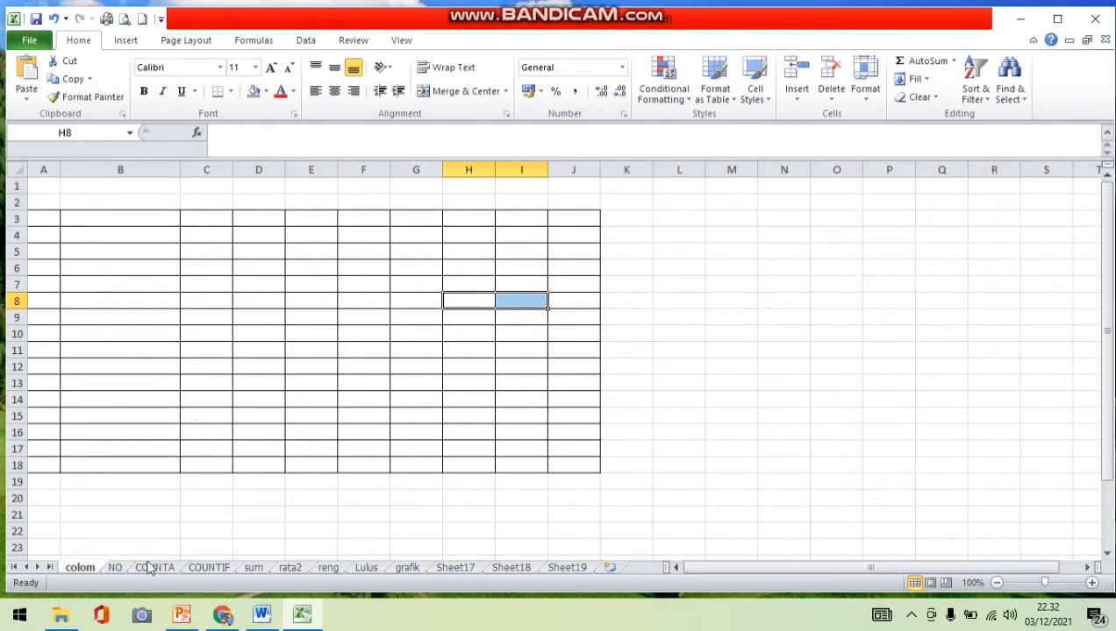
Step: On the NO sheet, clear the existing row numbers from A7:A18
{"action": "left_click", "coordinate": [114, 568]}
{"action": "left_click", "coordinate": [212, 413]}
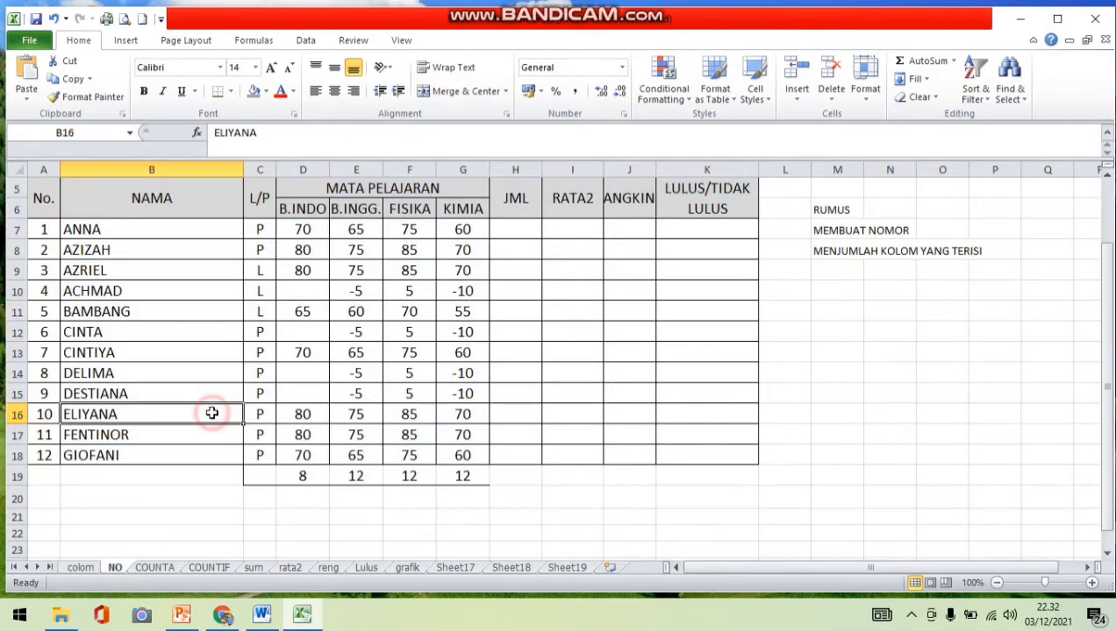
{"action": "left_click_drag", "start_coordinate": [40, 235], "coordinate": [33, 451]}
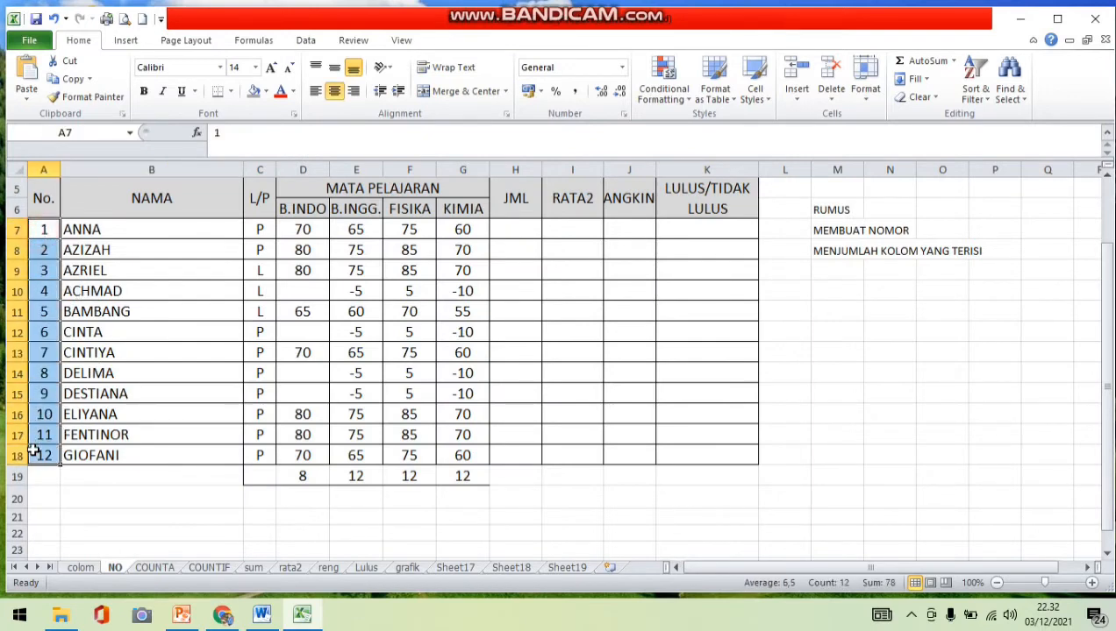
{"action": "key", "text": "Delete"}
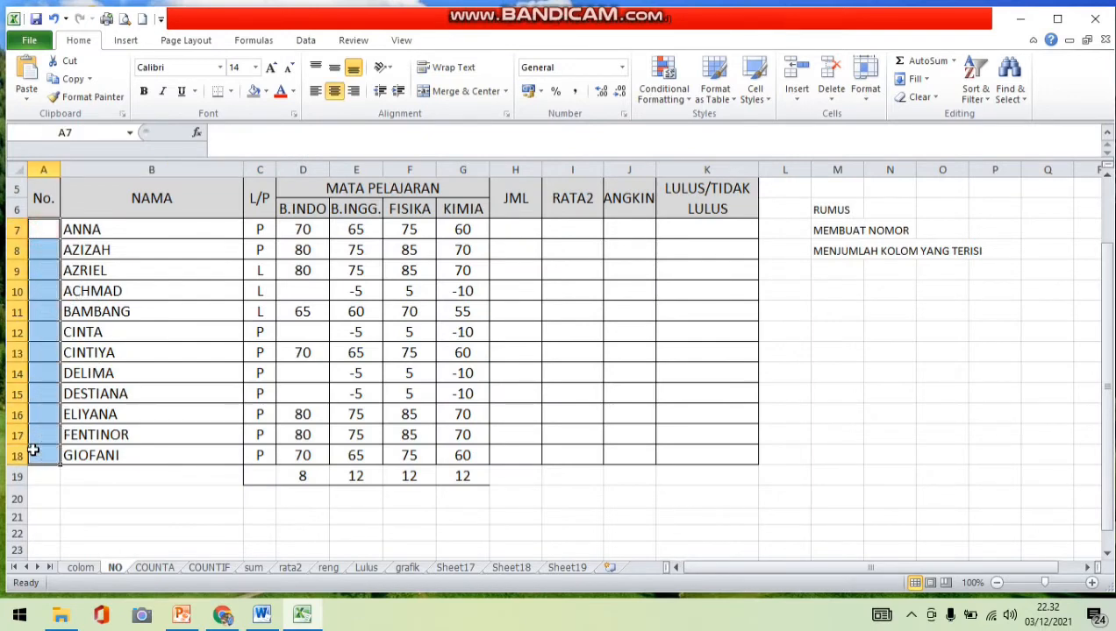
Step: Enter the row numbers 1 to 4 manually in A7:A10, and clear them again
{"action": "left_click", "coordinate": [44, 228]}
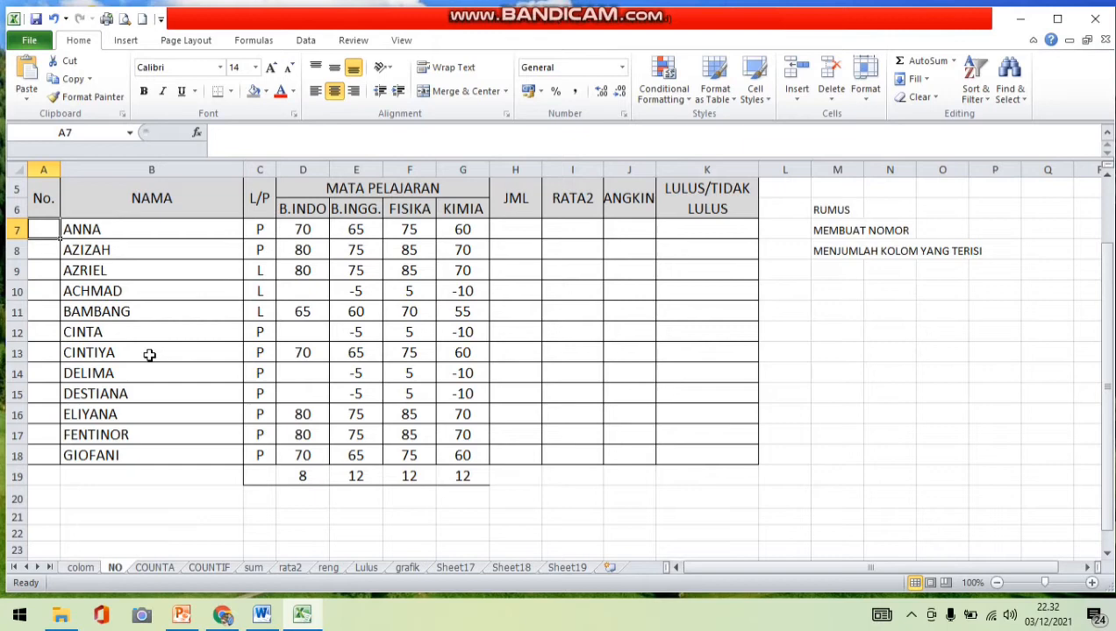
{"action": "type", "text": "1"}
{"action": "key", "text": "Return"}
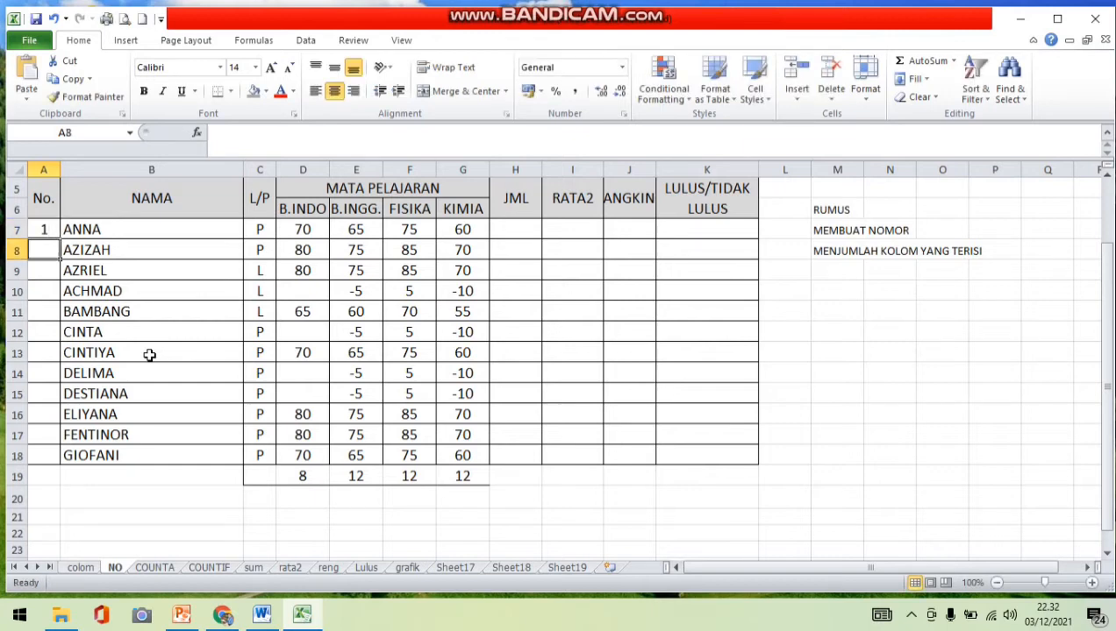
{"action": "type", "text": "2"}
{"action": "key", "text": "Return"}
{"action": "type", "text": "3"}
{"action": "key", "text": "Return"}
{"action": "type", "text": "4"}
{"action": "key", "text": "Return"}
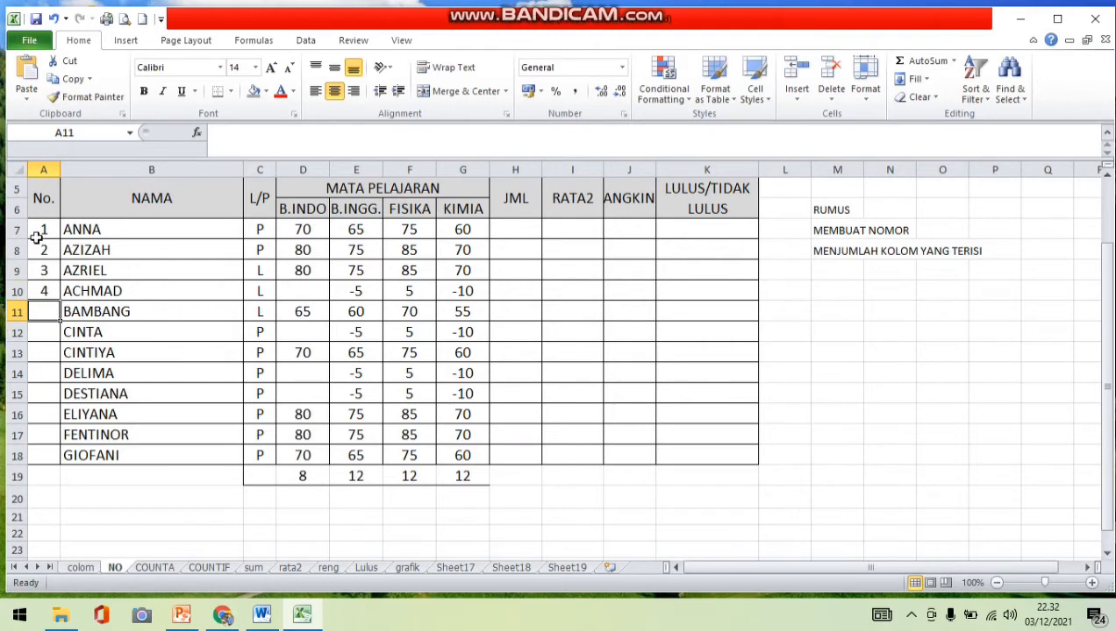
{"action": "left_click_drag", "start_coordinate": [39, 232], "coordinate": [42, 290]}
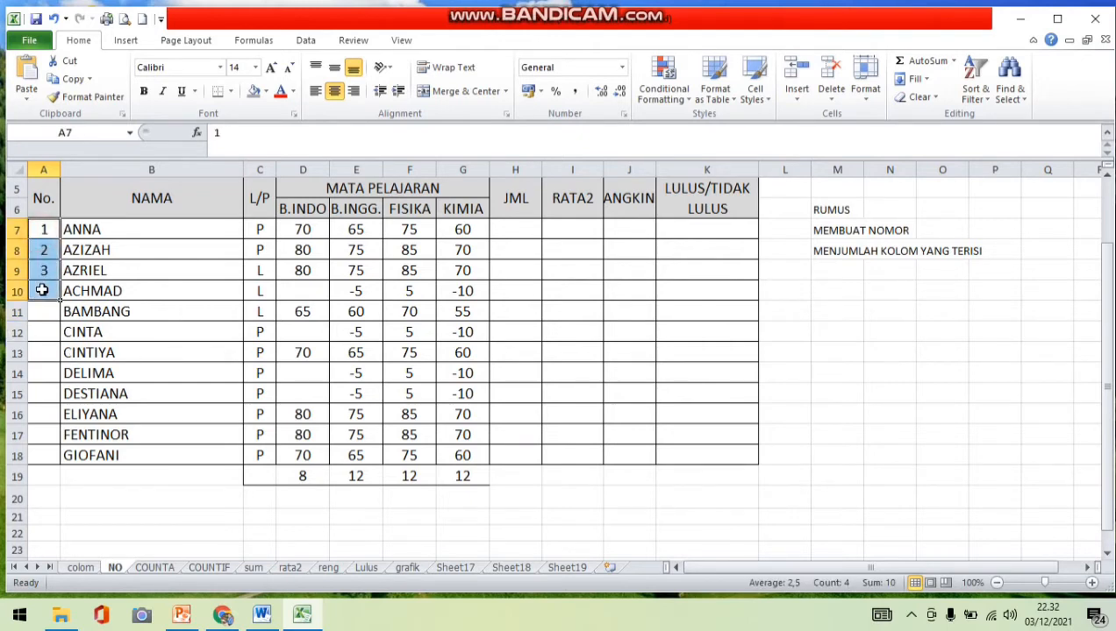
{"action": "key", "text": "Delete"}
Step: Enter 1 in A7 and the numbering formula =A7+1 in A8
{"action": "left_click", "coordinate": [40, 229]}
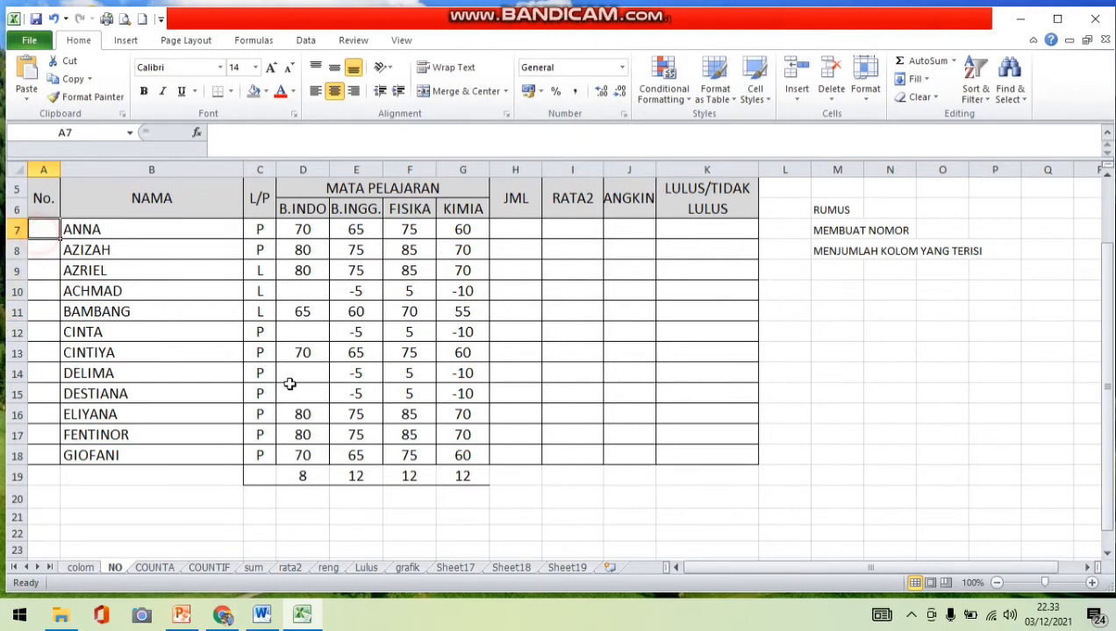
{"action": "type", "text": "1"}
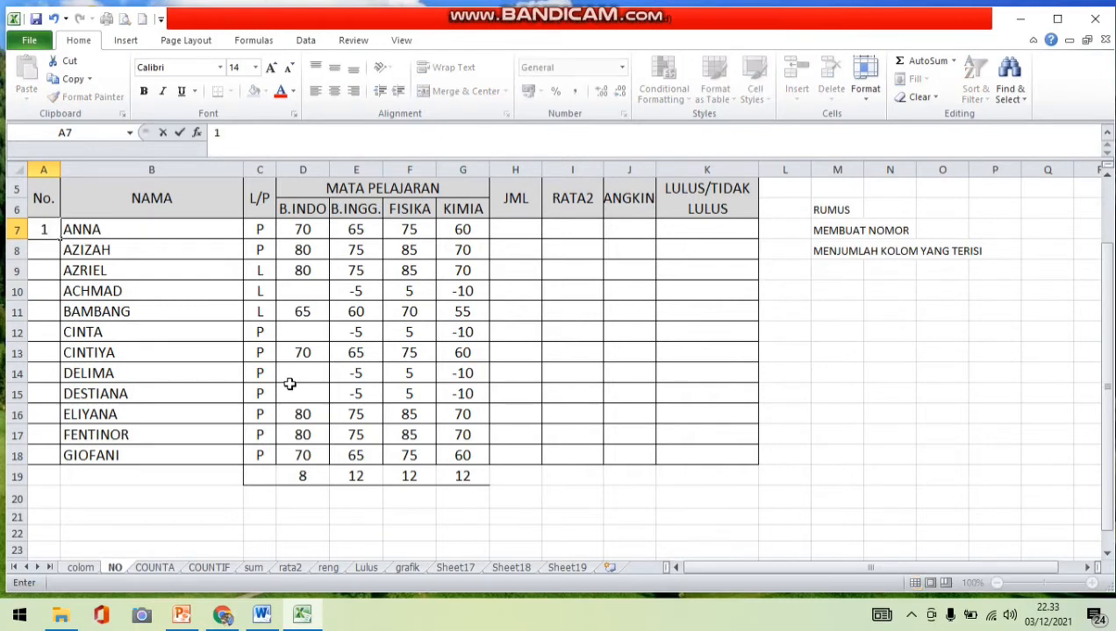
{"action": "key", "text": "Return"}
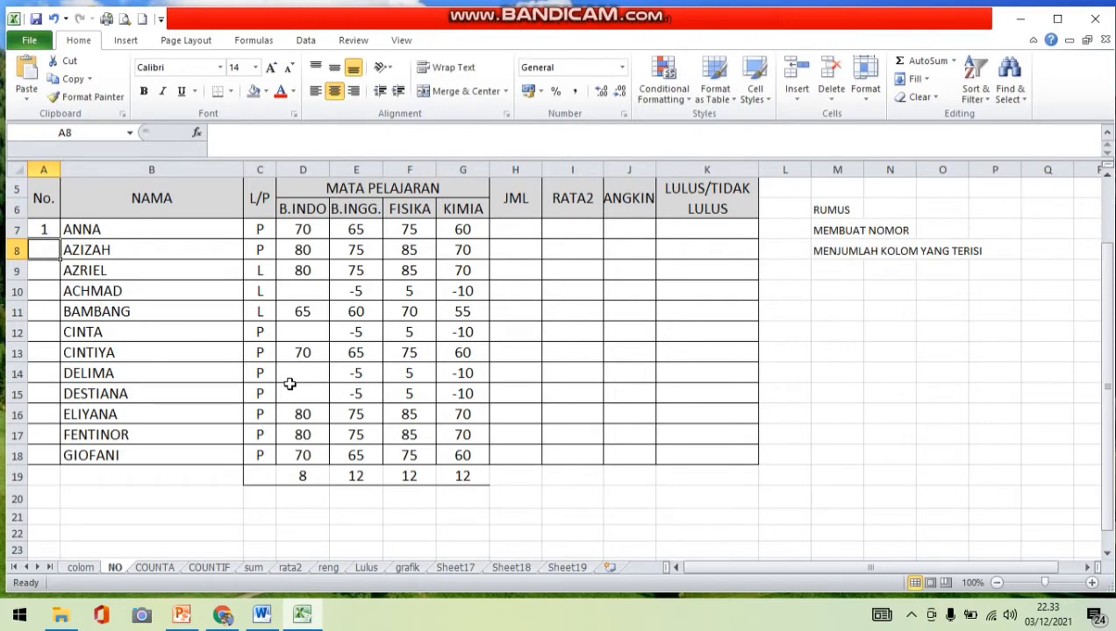
{"action": "type", "text": "="}
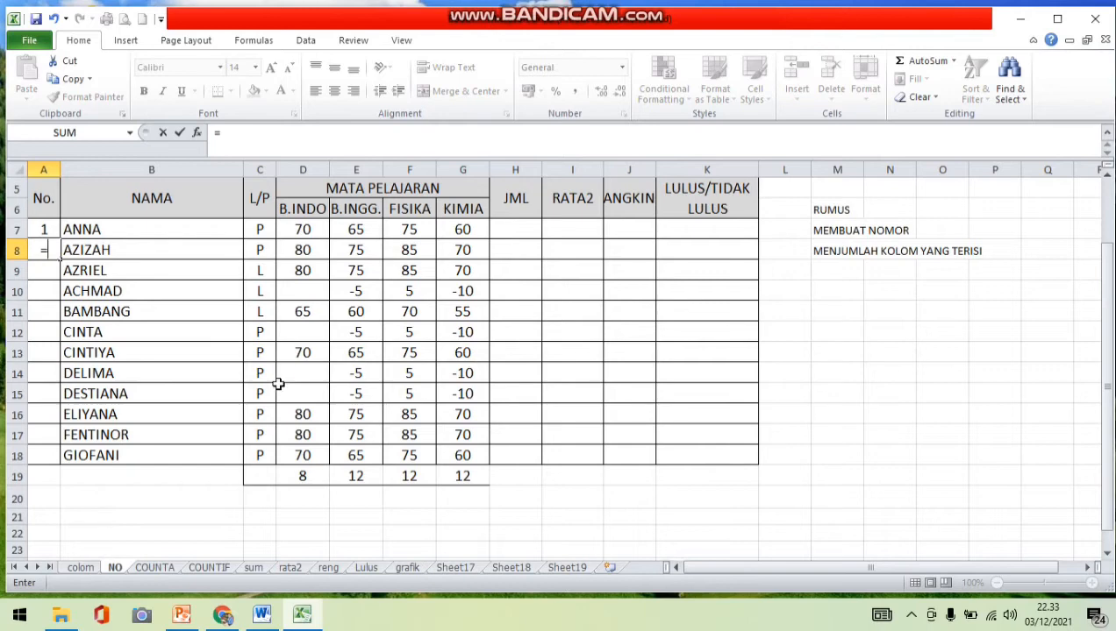
{"action": "left_click", "coordinate": [45, 227]}
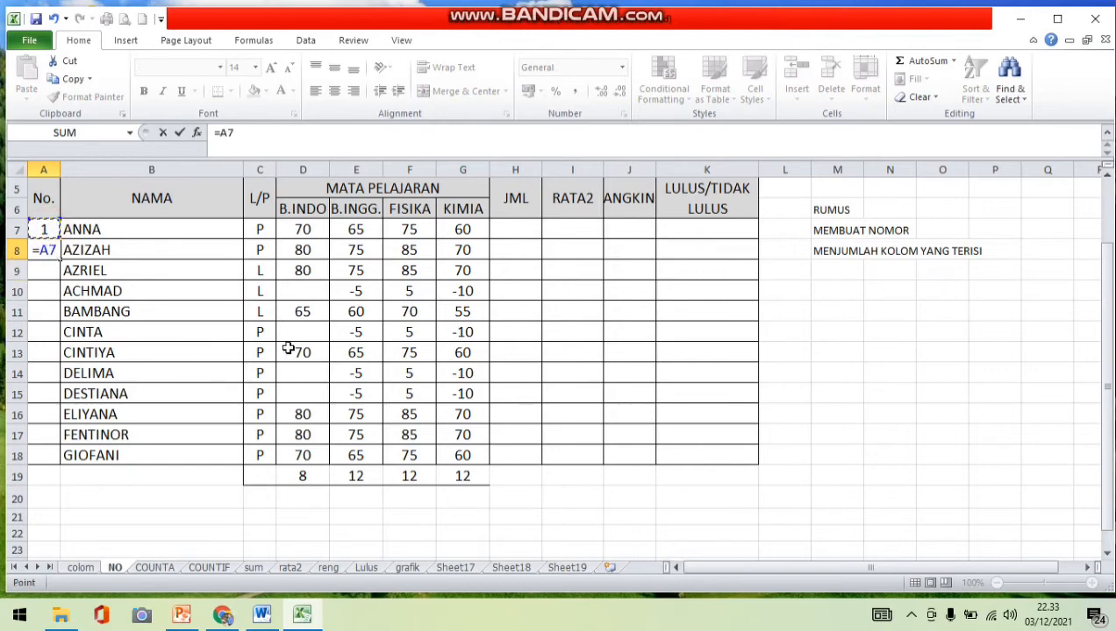
{"action": "type", "text": "+"}
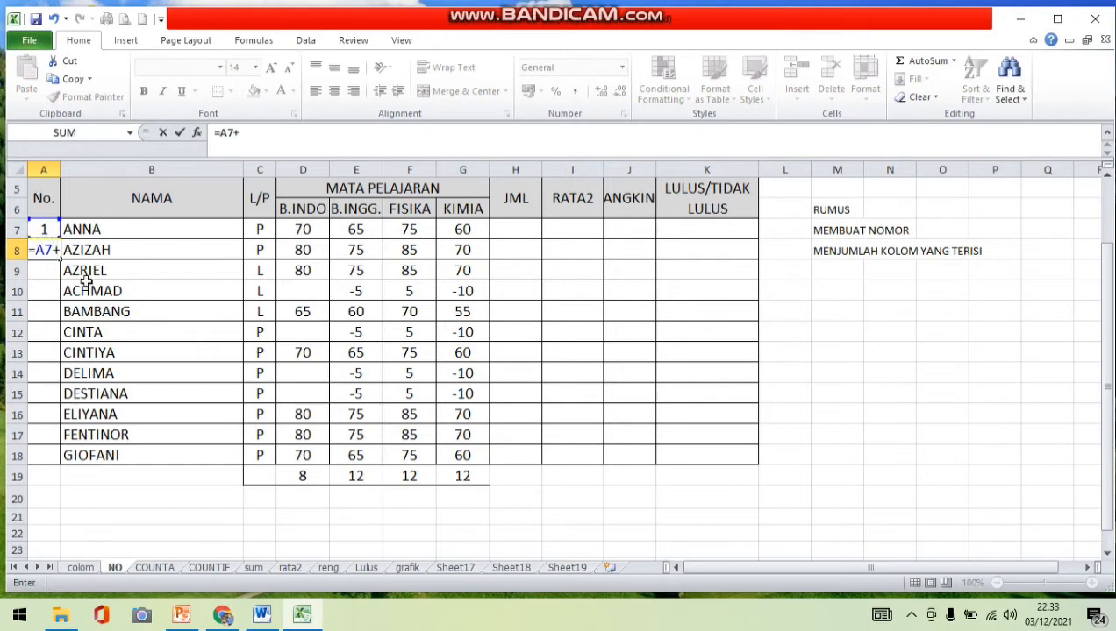
{"action": "type", "text": "1"}
{"action": "key", "text": "Return"}
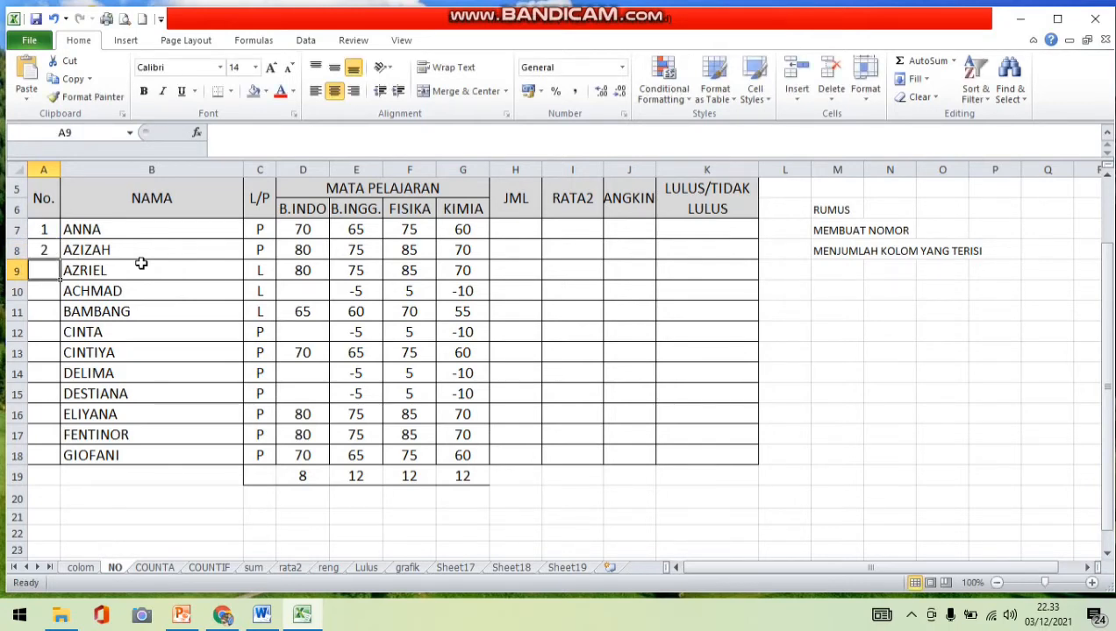
Step: Fill the numbering formula from A8 down to A18
{"action": "left_click", "coordinate": [52, 251]}
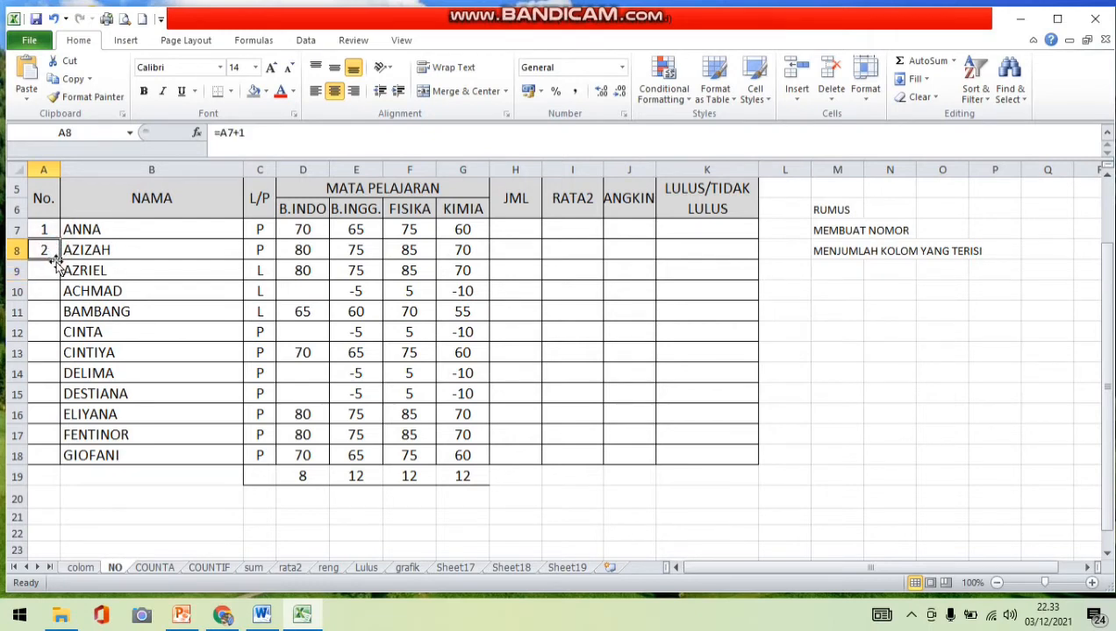
{"action": "left_click_drag", "start_coordinate": [58, 261], "coordinate": [56, 460]}
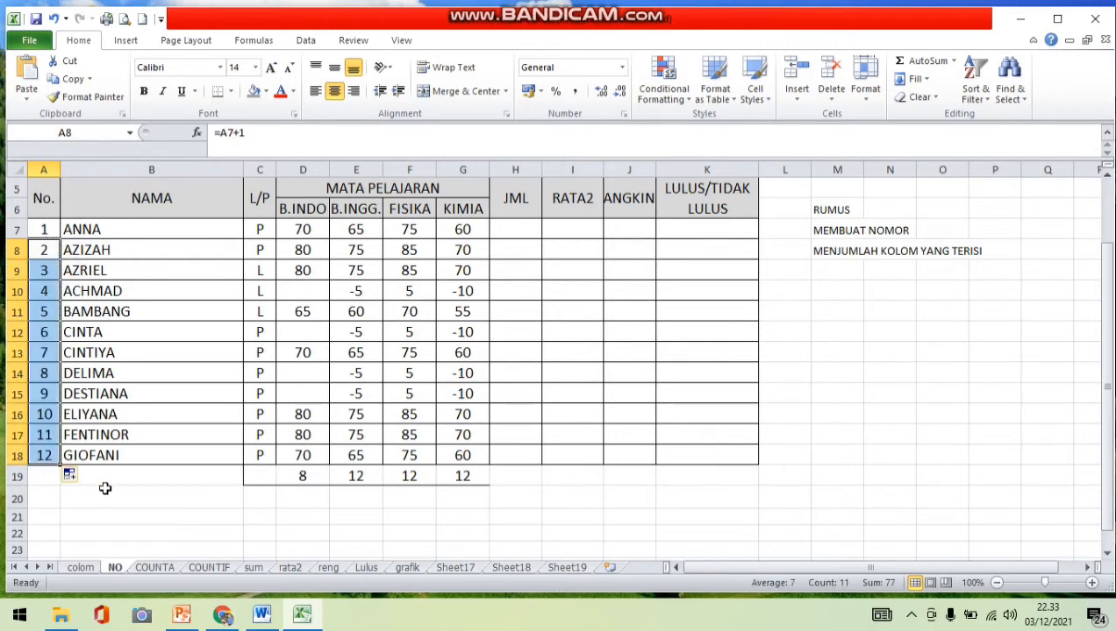
{"action": "left_click", "coordinate": [104, 488]}
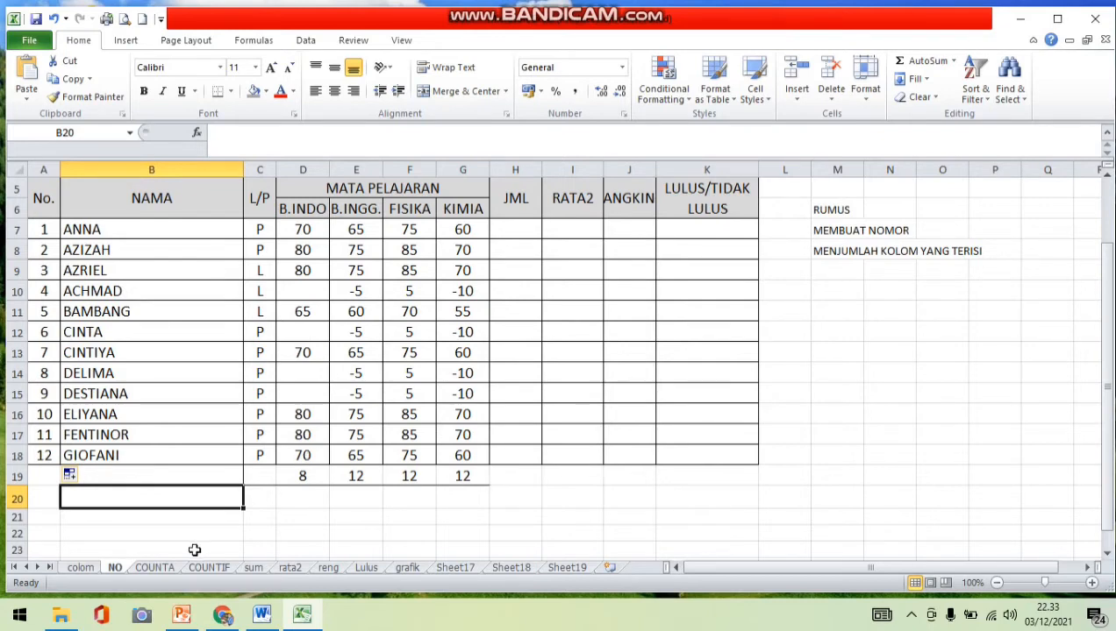
Step: On the COUNTA sheet, insert an entire row at row 18, above the MENGETAHUI JUMLAH KOLOM YANG TERISI label
{"action": "left_click", "coordinate": [166, 568]}
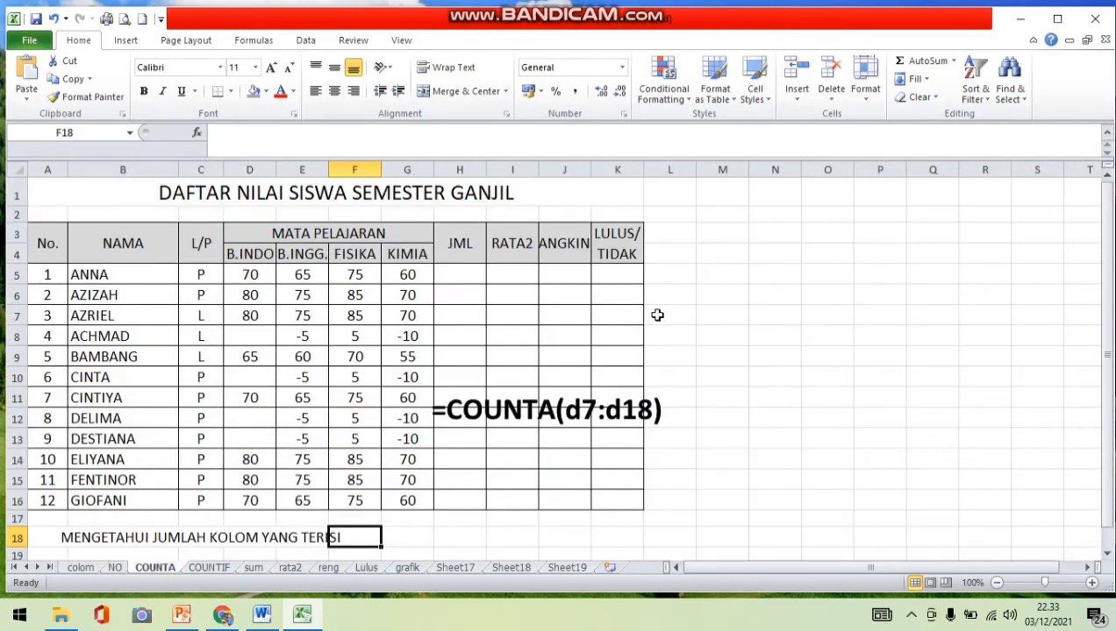
{"action": "left_click", "coordinate": [752, 314]}
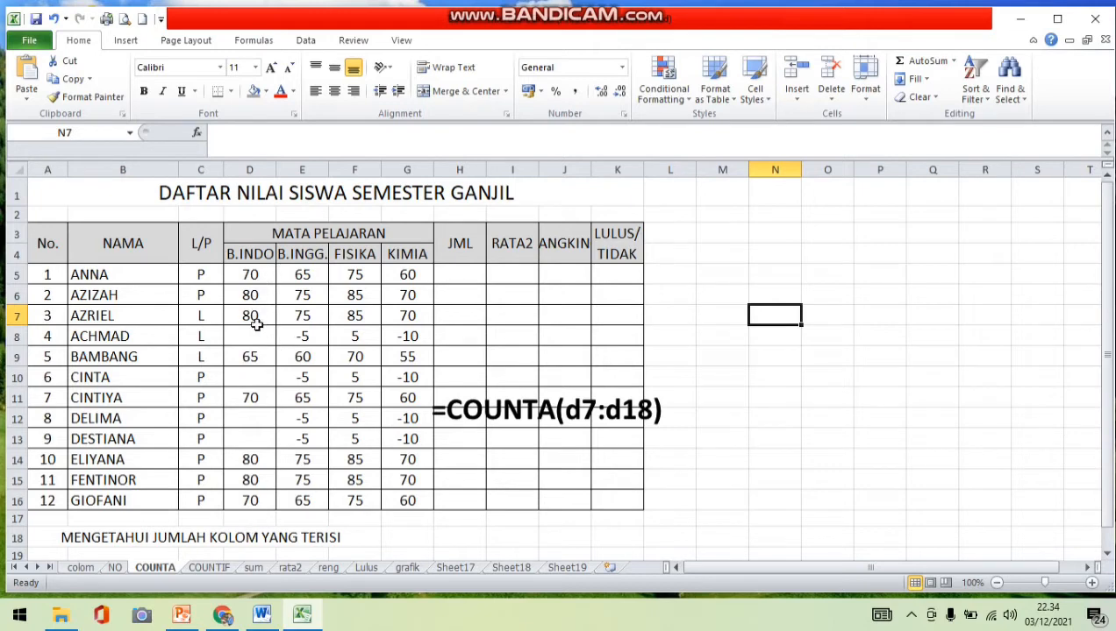
{"action": "left_click", "coordinate": [253, 524]}
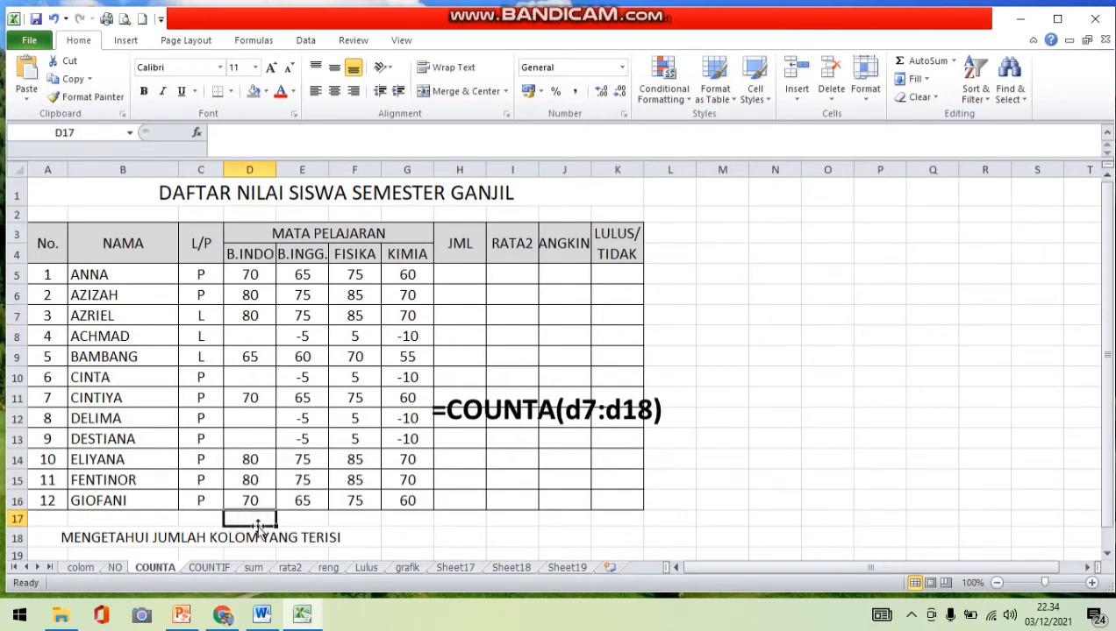
{"action": "left_click", "coordinate": [259, 530]}
{"action": "key", "text": "ctrl+plus"}
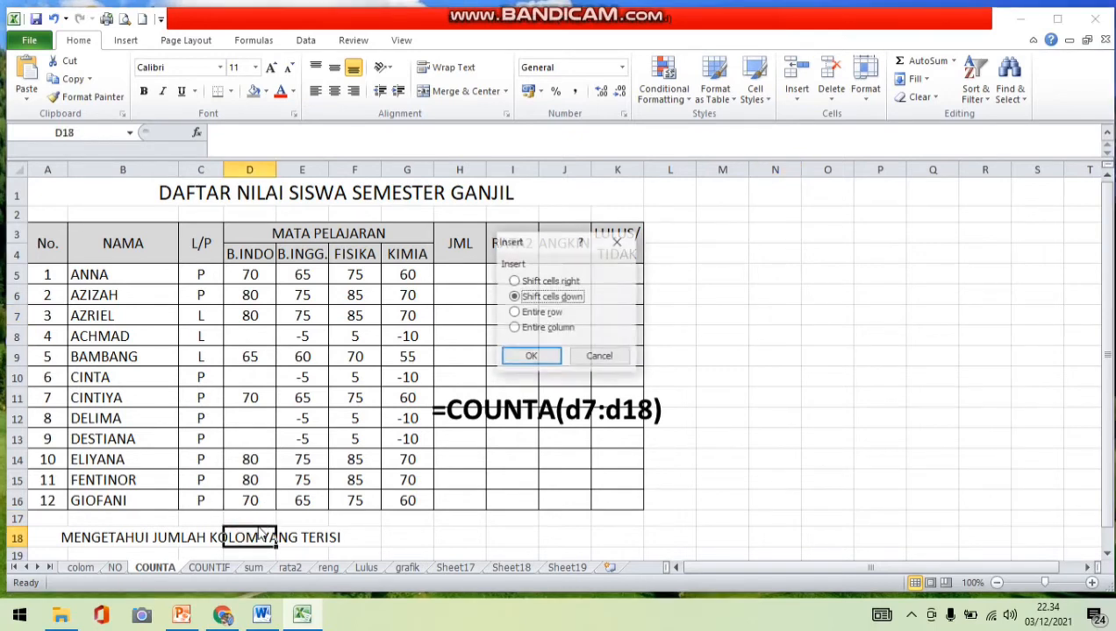
{"action": "key", "text": "r"}
{"action": "key", "text": "Return"}
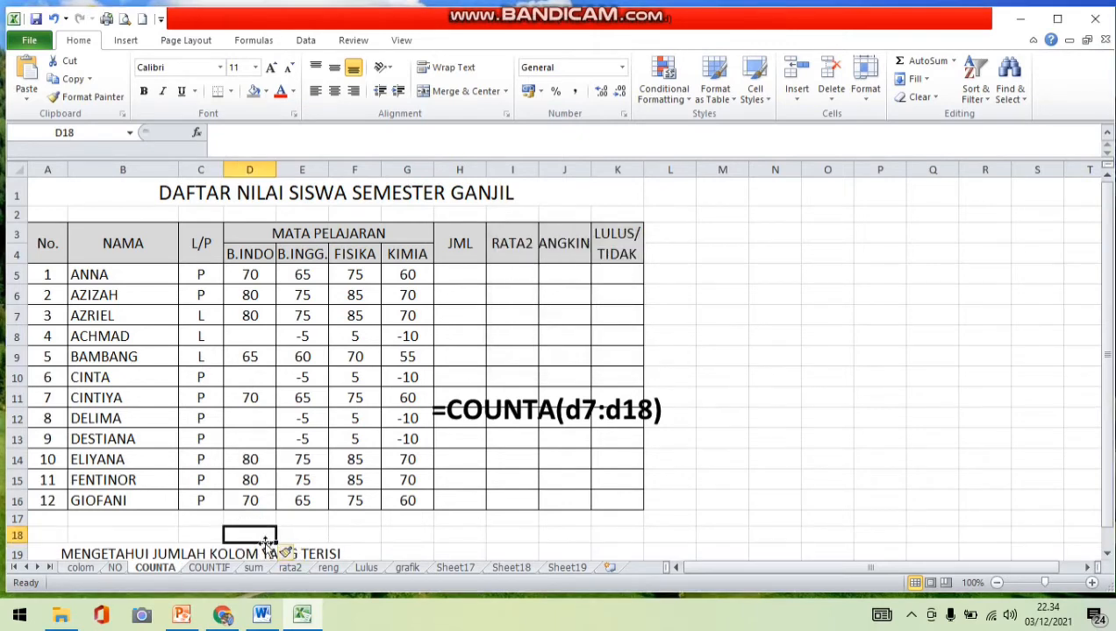
Step: Count the filled B.INDO cells by entering =COUNTA(D5:D16) in D17, and centre the result
{"action": "left_click", "coordinate": [259, 519]}
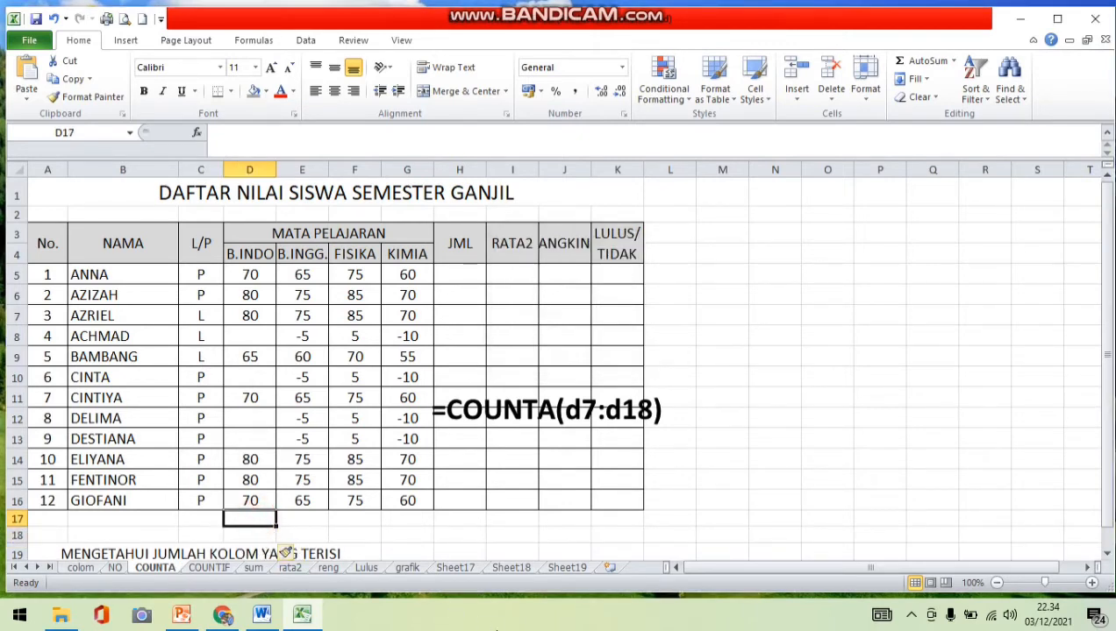
{"action": "type", "text": "="}
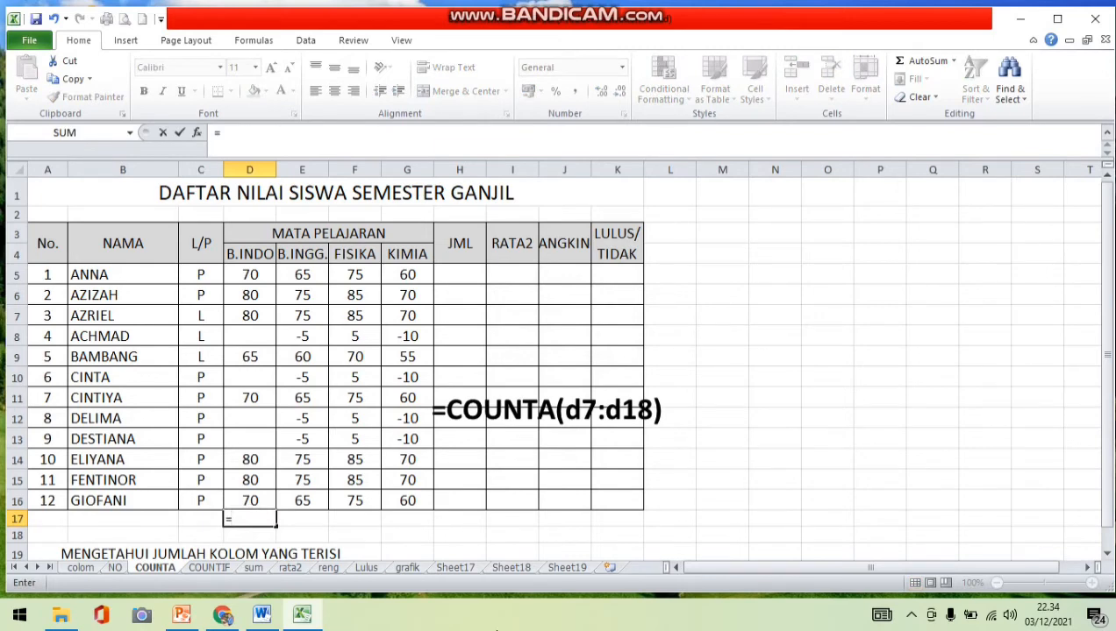
{"action": "type", "text": "C"}
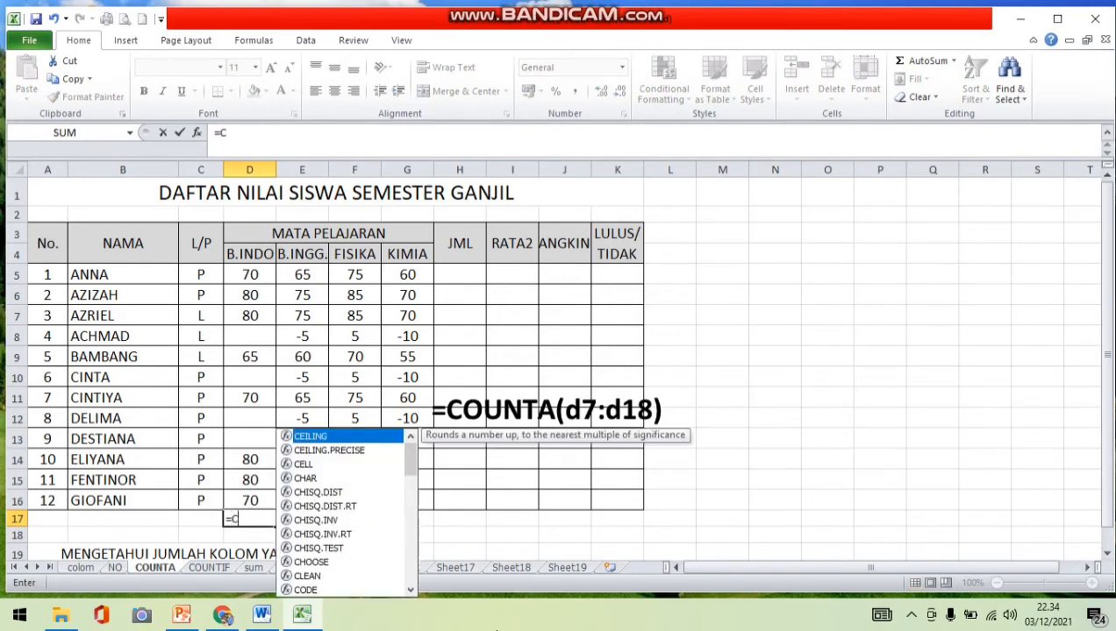
{"action": "type", "text": "OUNT"}
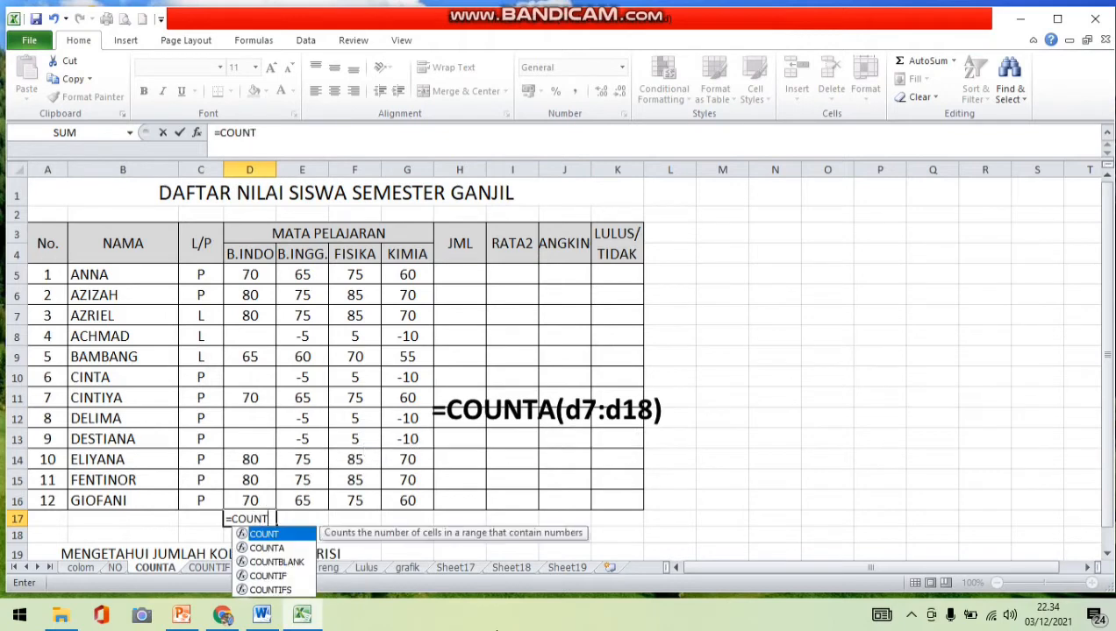
{"action": "type", "text": "A("}
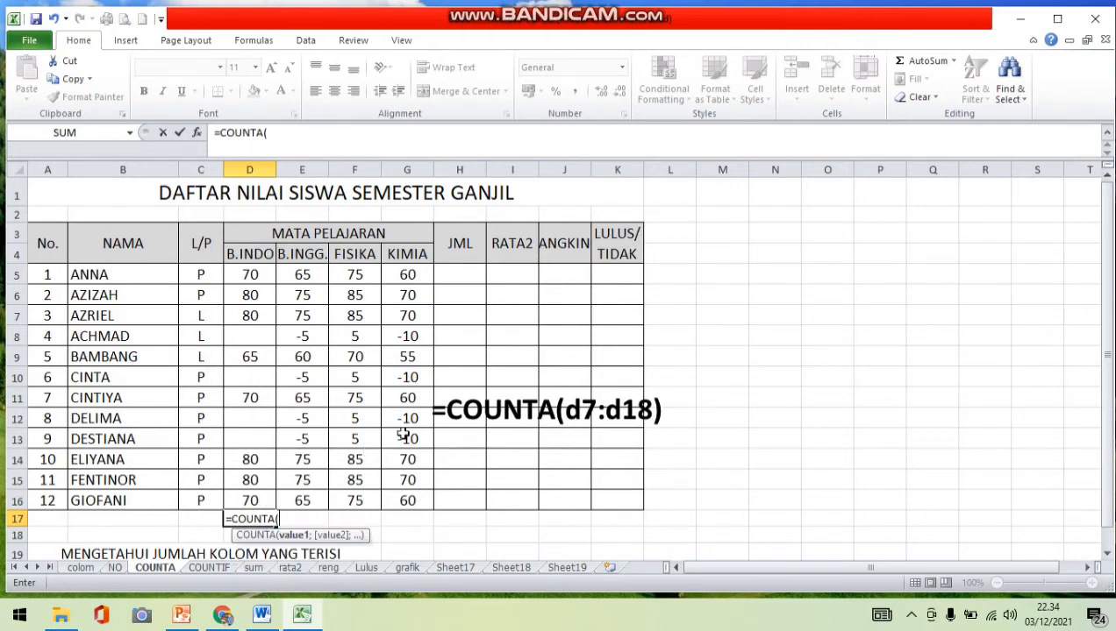
{"action": "left_click_drag", "start_coordinate": [257, 273], "coordinate": [254, 502]}
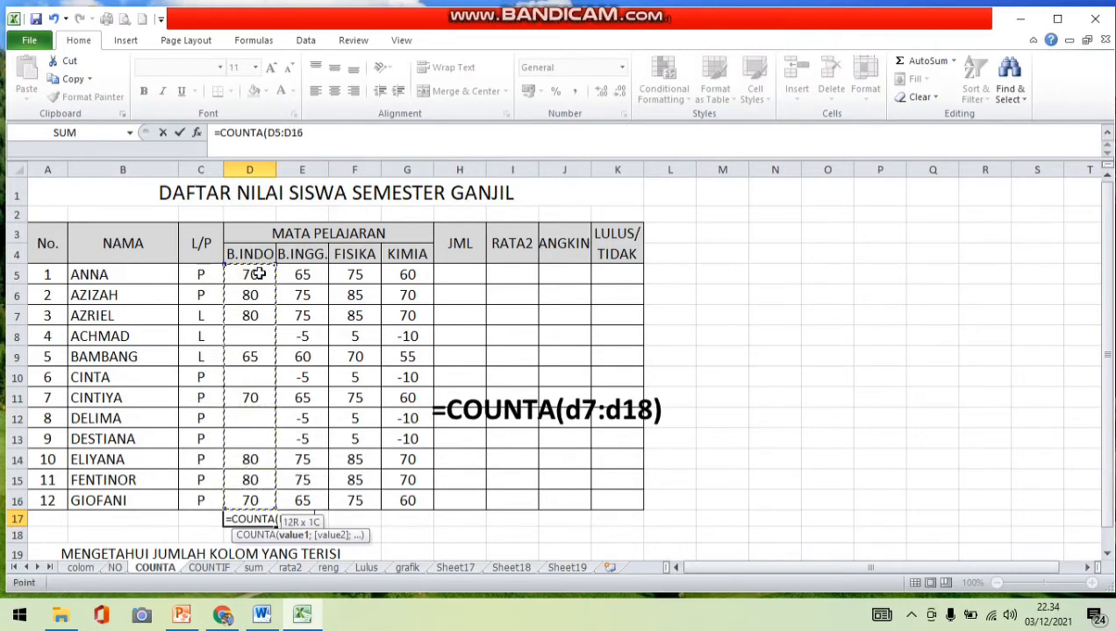
{"action": "type", "text": ")"}
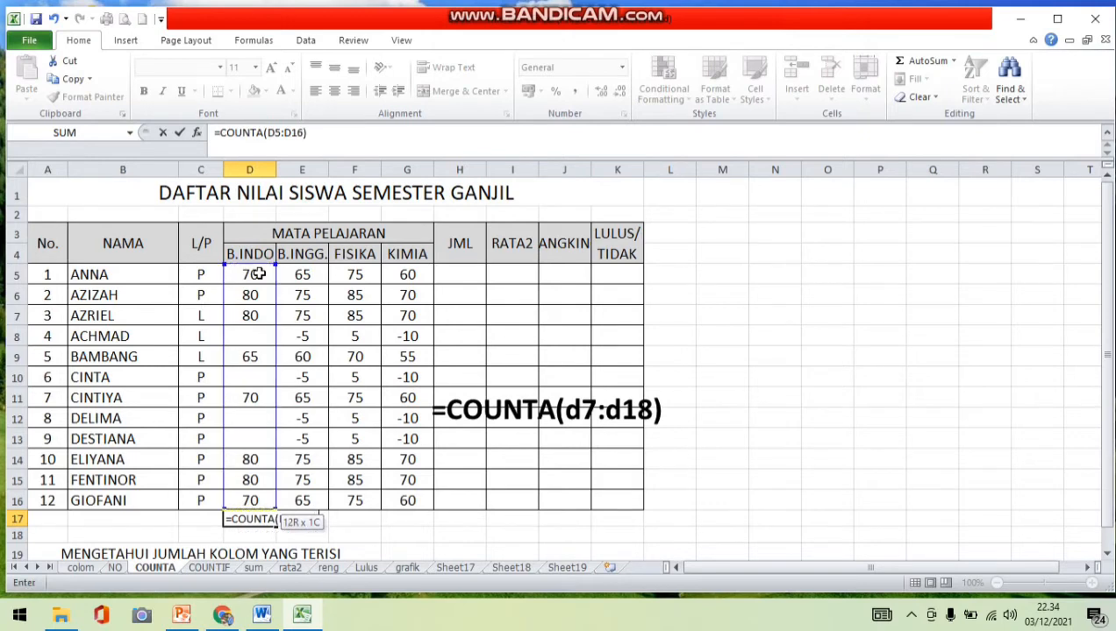
{"action": "key", "text": "Return"}
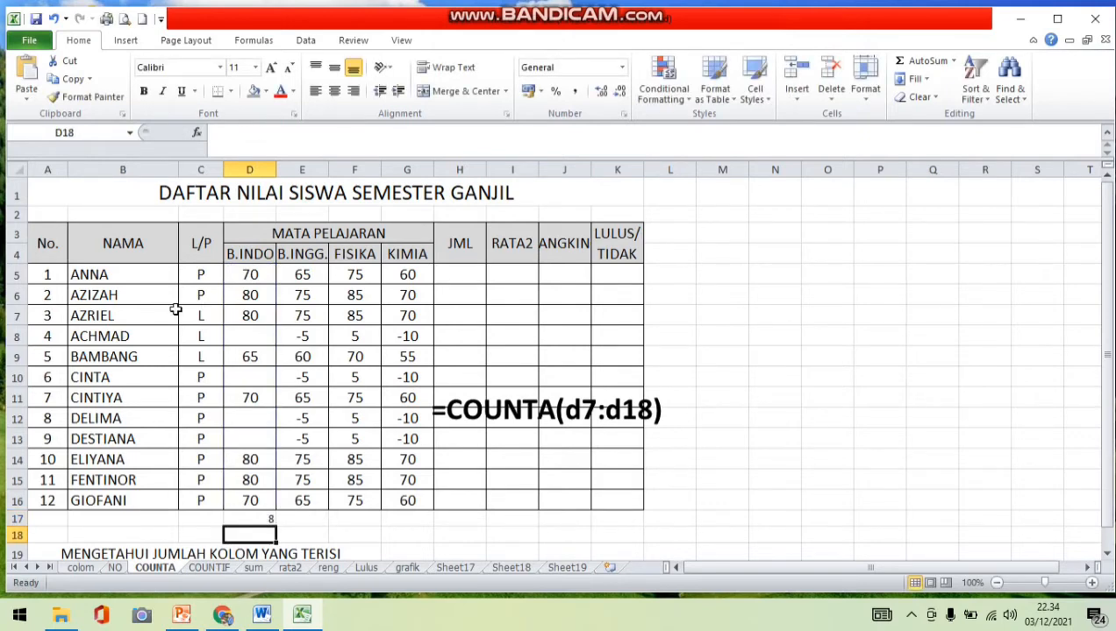
{"action": "left_click", "coordinate": [252, 518]}
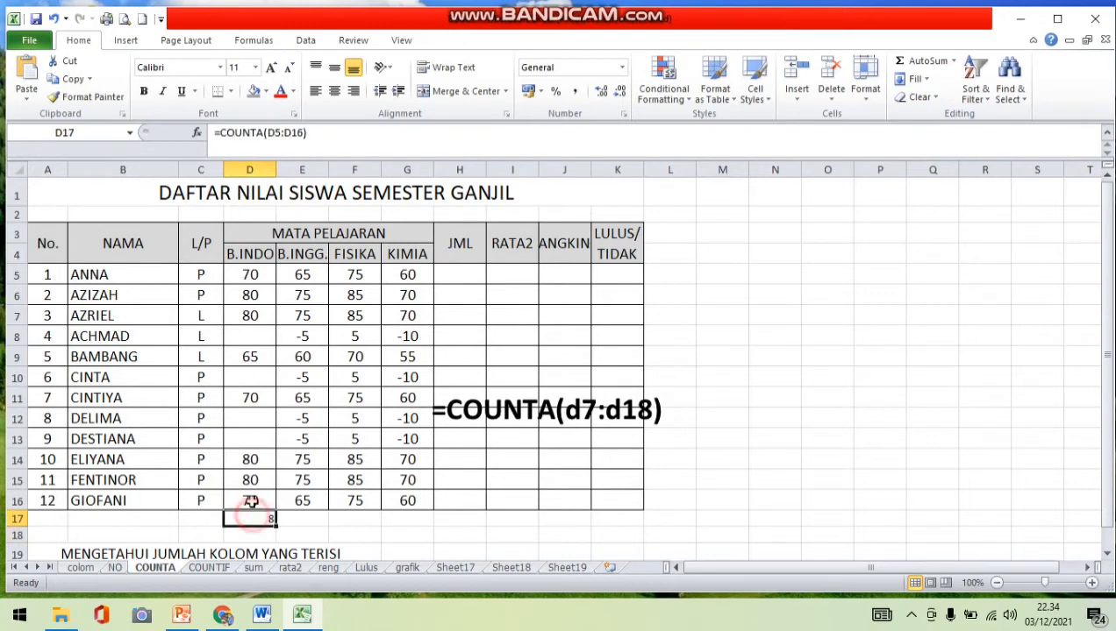
{"action": "left_click", "coordinate": [335, 92]}
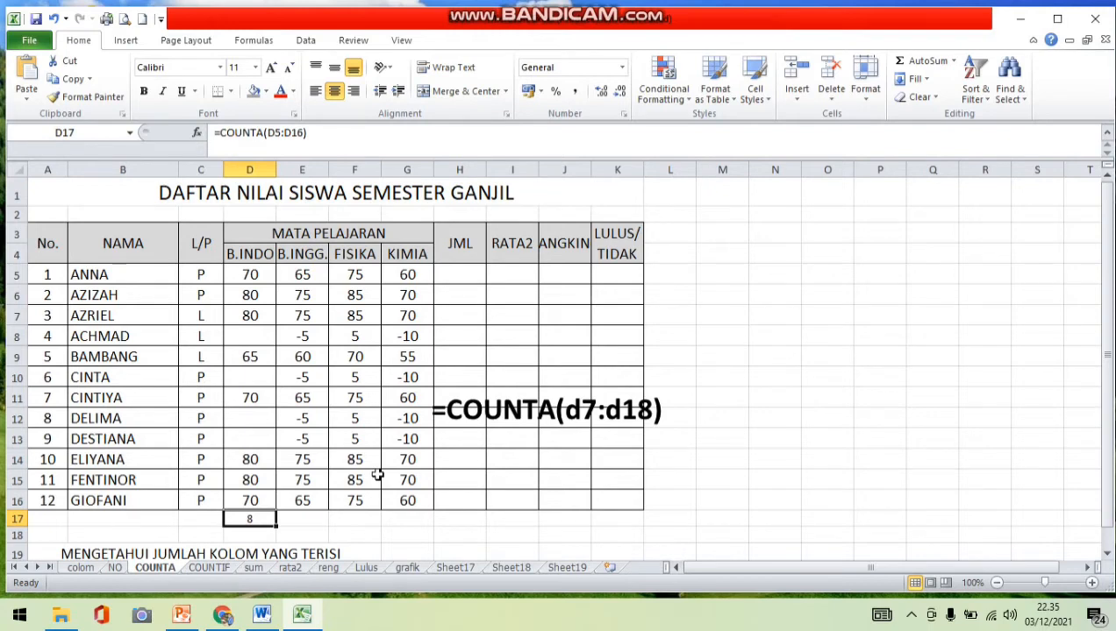
Step: On the COUNTIF sheet, enter -COUNTIF(C5:C16;"L") in C18 beside LAKI-LAKI, and centre the result
{"action": "left_click", "coordinate": [211, 568]}
{"action": "left_click", "coordinate": [692, 523]}
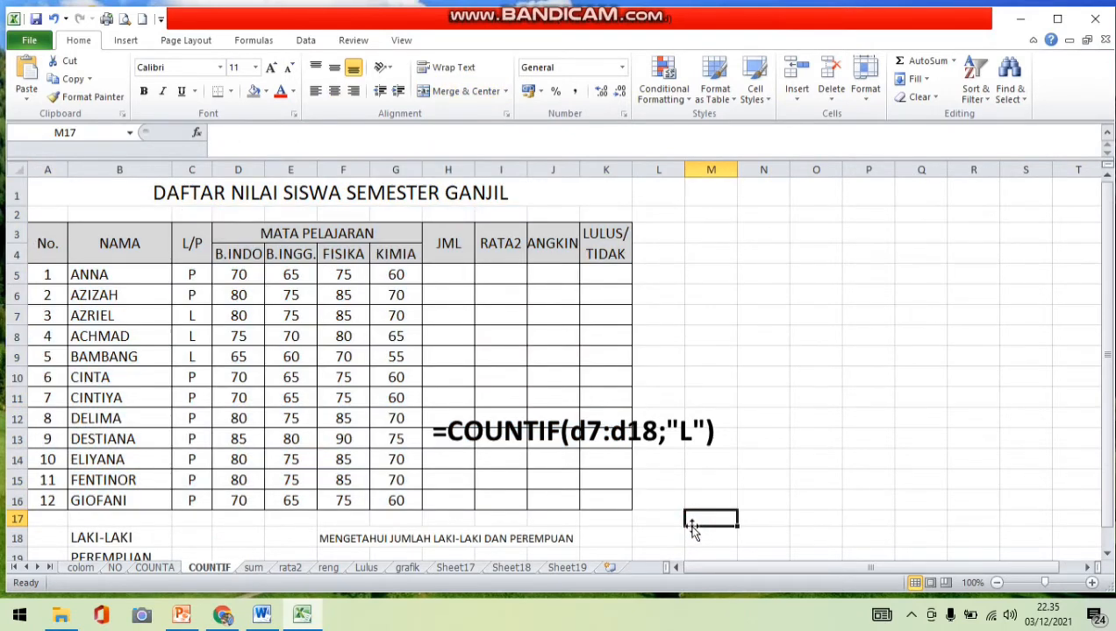
{"action": "scroll", "coordinate": [304, 534], "scroll_direction": "down", "scroll_amount": 1}
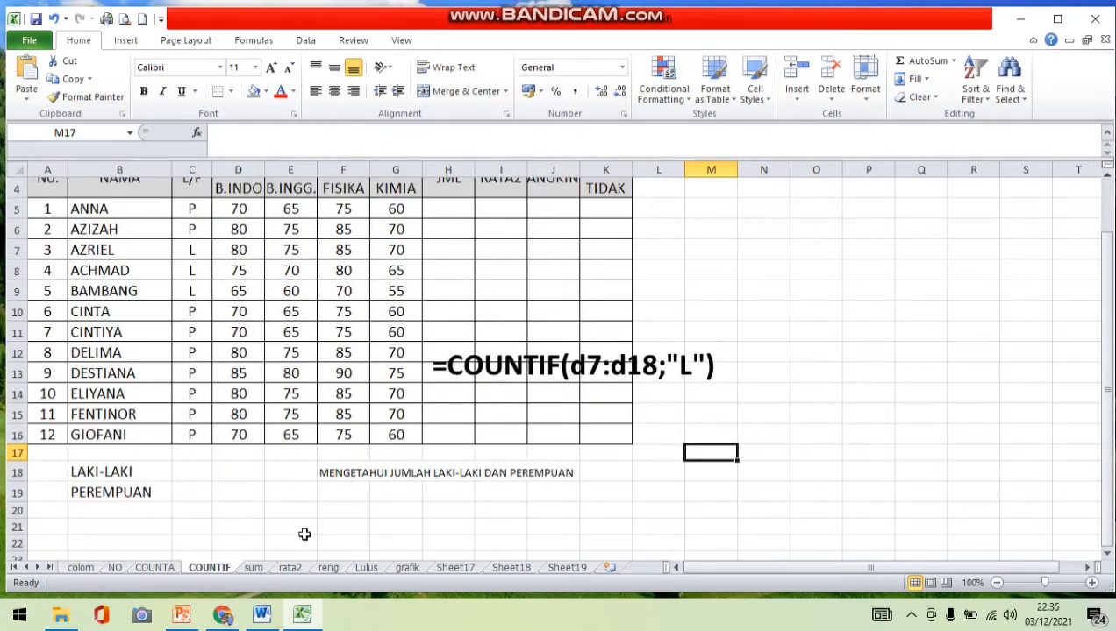
{"action": "scroll", "coordinate": [305, 534], "scroll_direction": "up", "scroll_amount": 1}
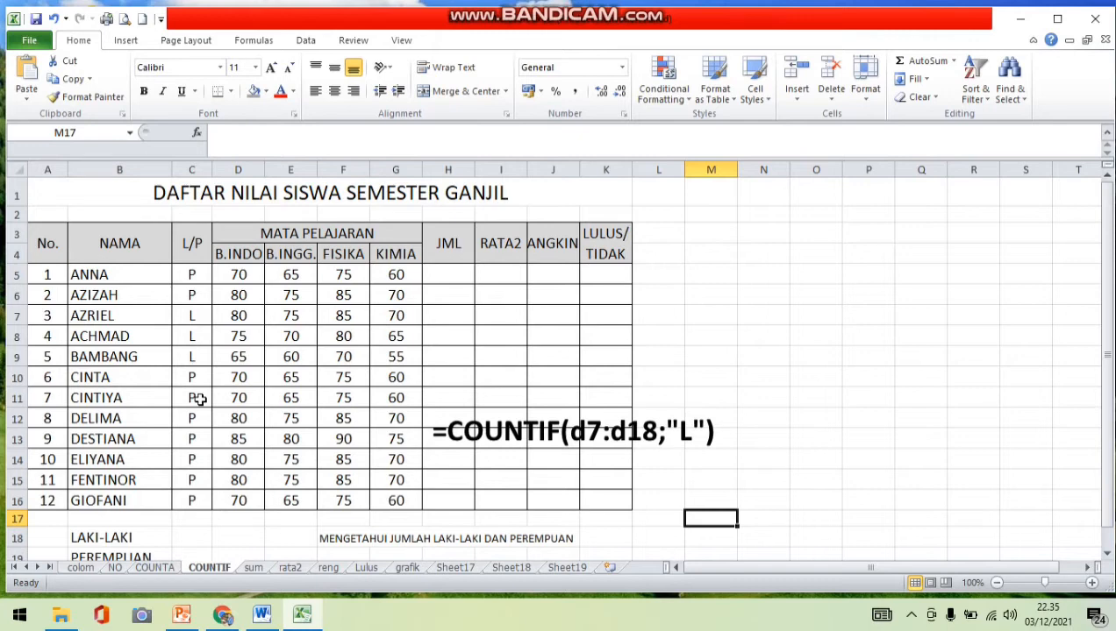
{"action": "left_click", "coordinate": [196, 537]}
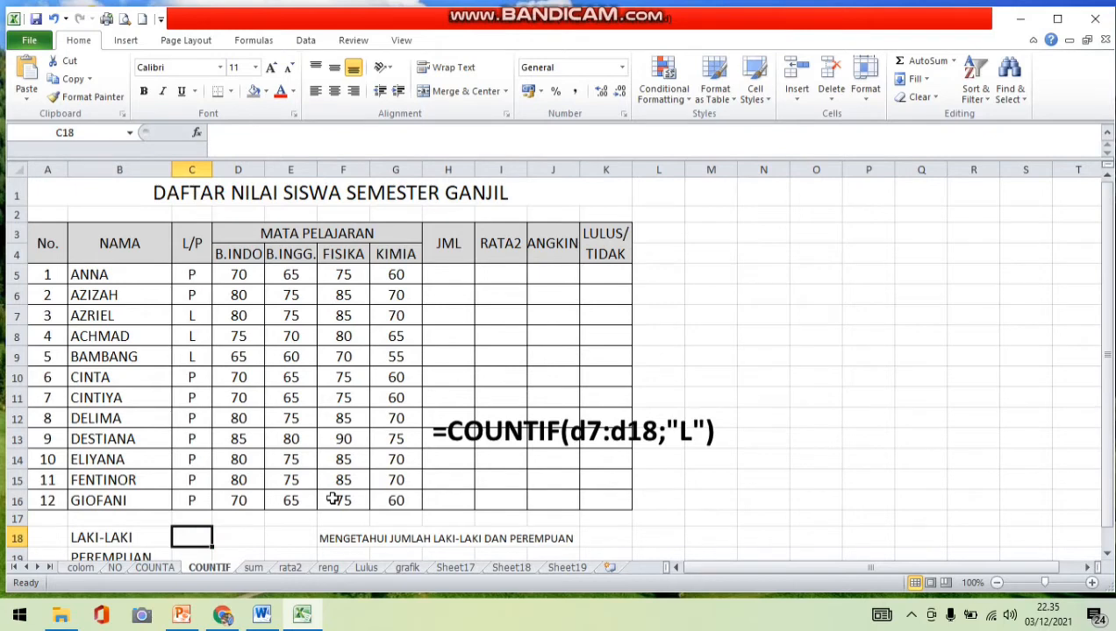
{"action": "type", "text": "="}
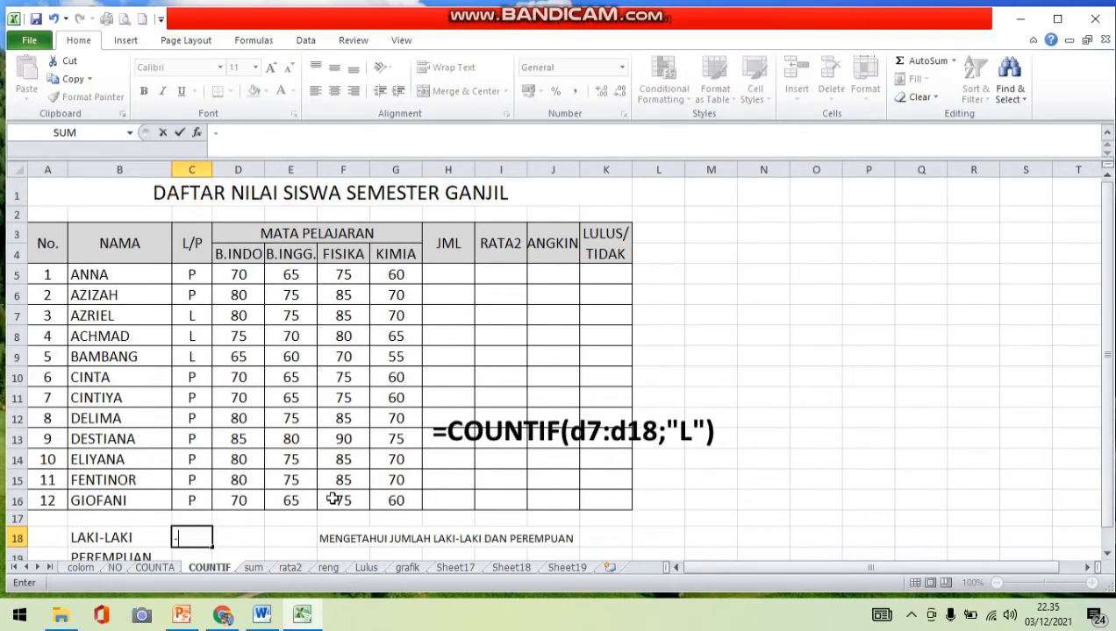
{"action": "type", "text": "COUN"}
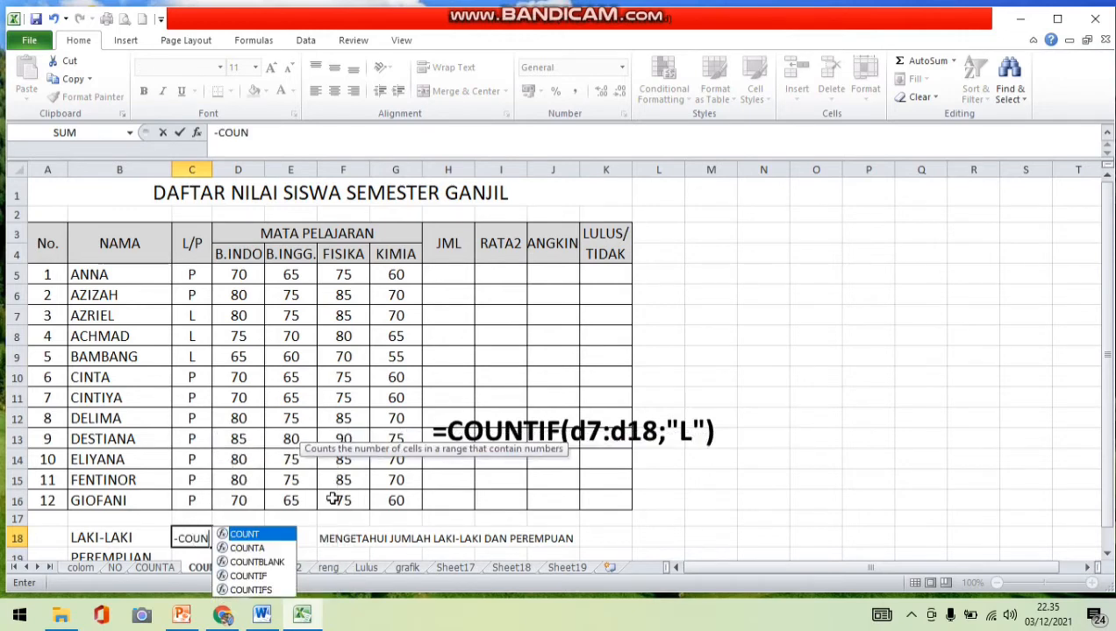
{"action": "type", "text": "TIF"}
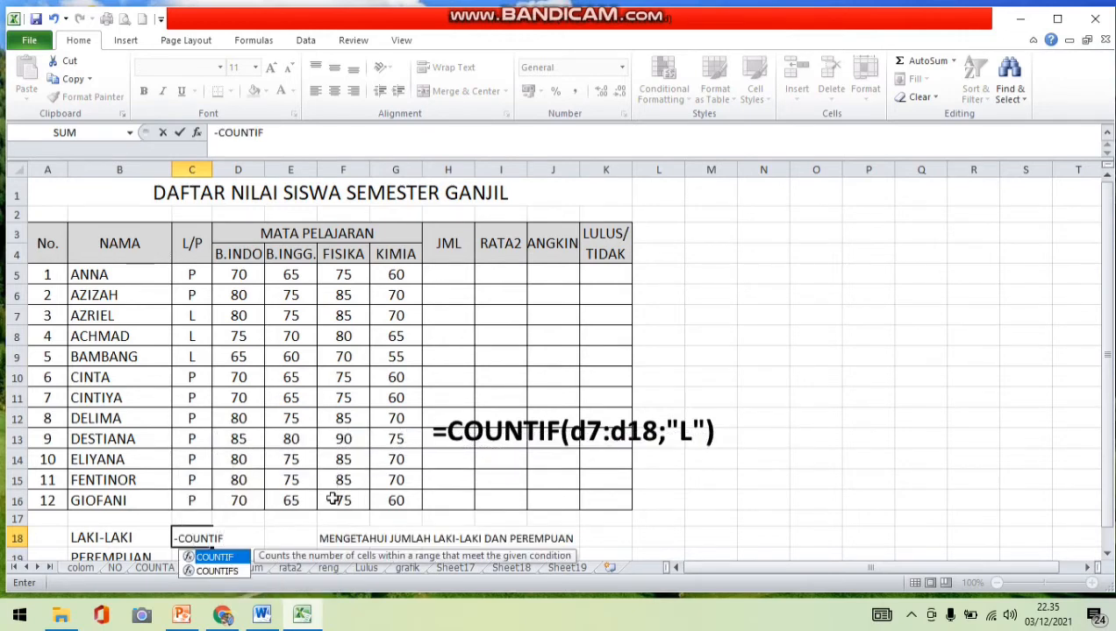
{"action": "type", "text": "("}
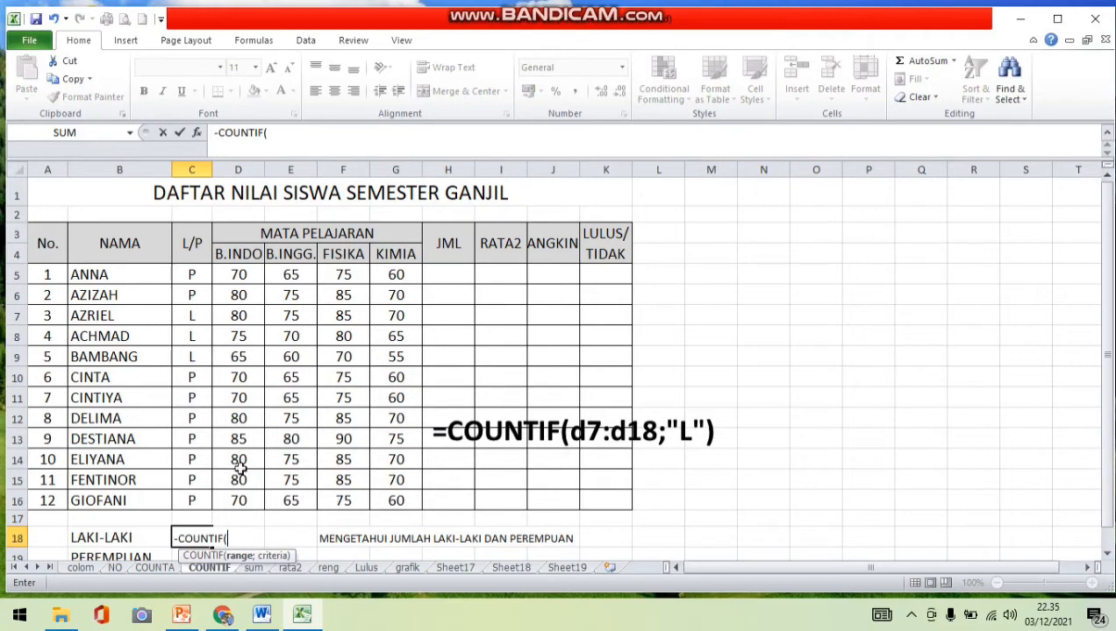
{"action": "left_click", "coordinate": [191, 268]}
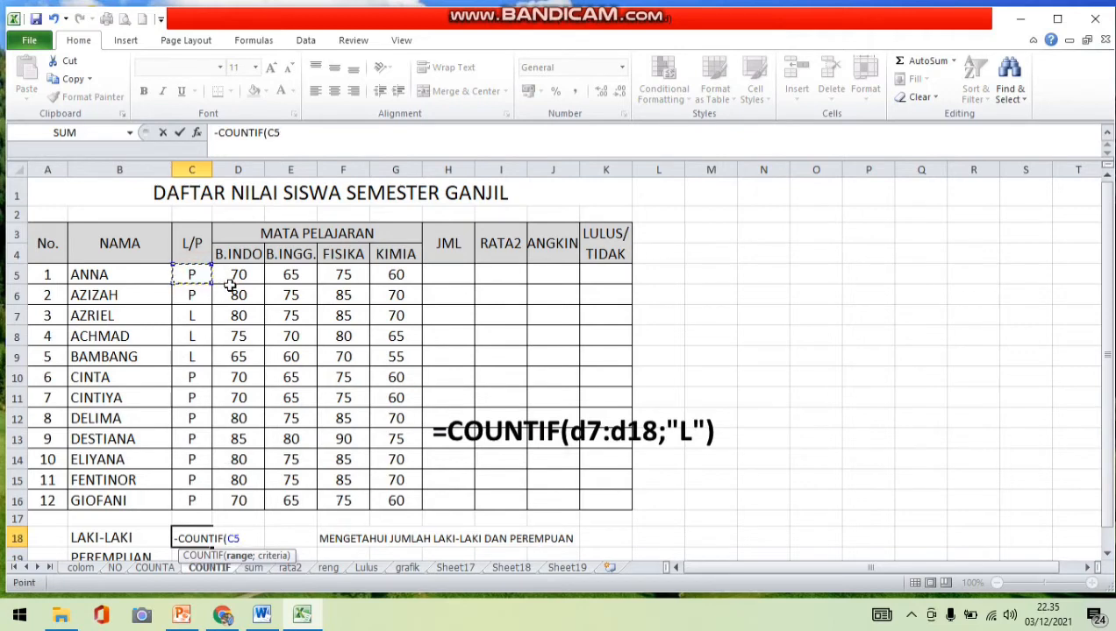
{"action": "key", "text": "shift+Down"}
{"action": "key", "text": "shift+Down"}
{"action": "key", "text": "shift+Down"}
{"action": "key", "text": "shift+Down"}
{"action": "key", "text": "shift+Down"}
{"action": "key", "text": "shift+Down"}
{"action": "key", "text": "shift+Down"}
{"action": "key", "text": "shift+Down"}
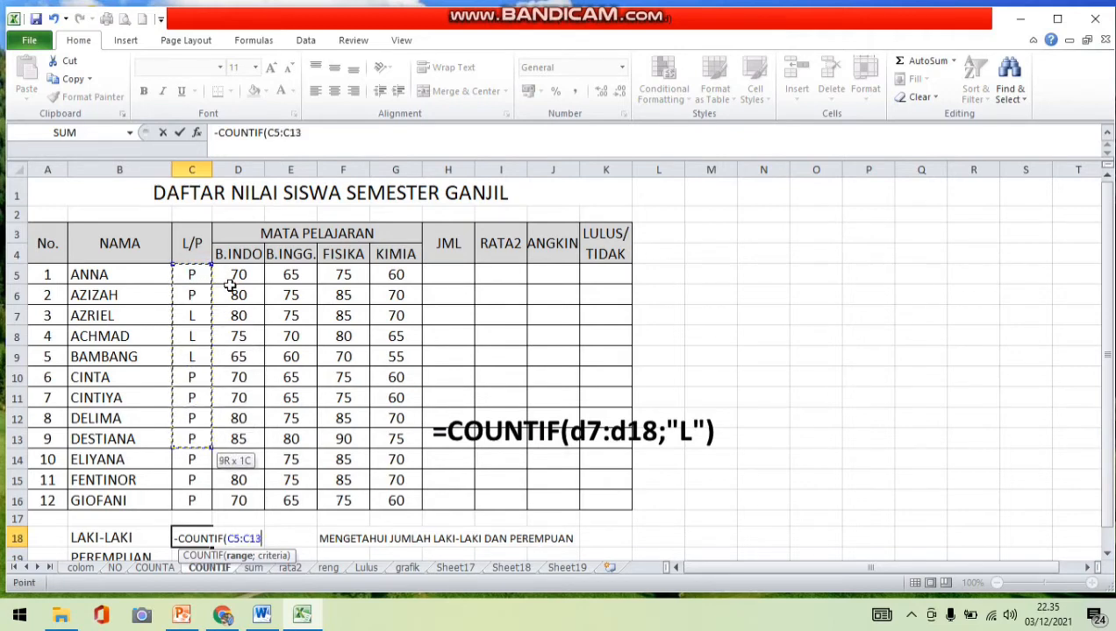
{"action": "key", "text": "shift+Down"}
{"action": "key", "text": "shift+Down"}
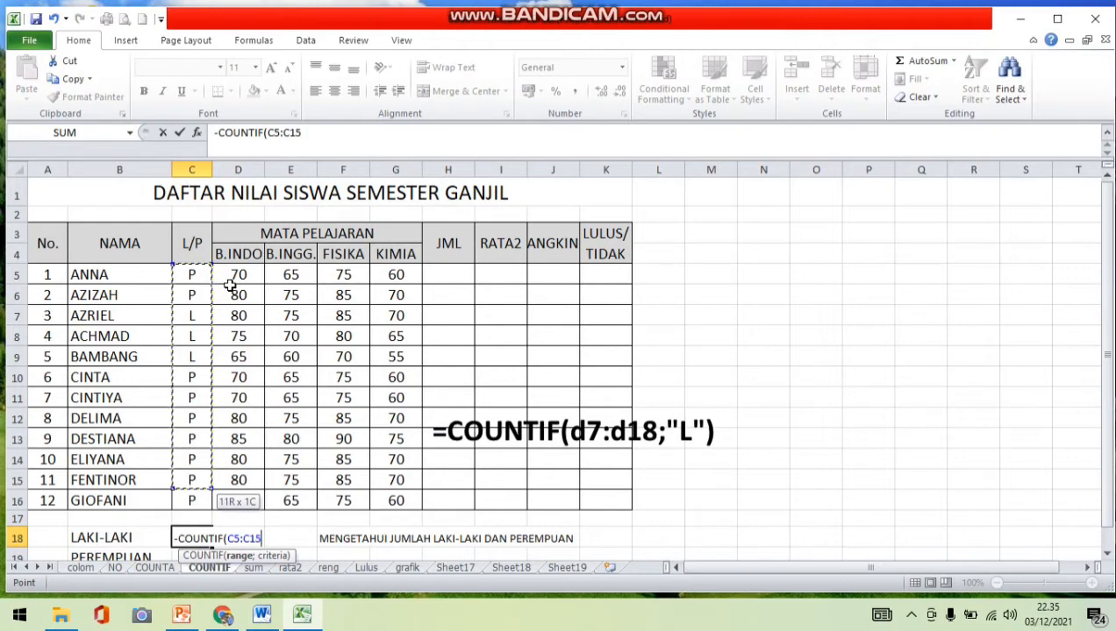
{"action": "key", "text": "shift+Down"}
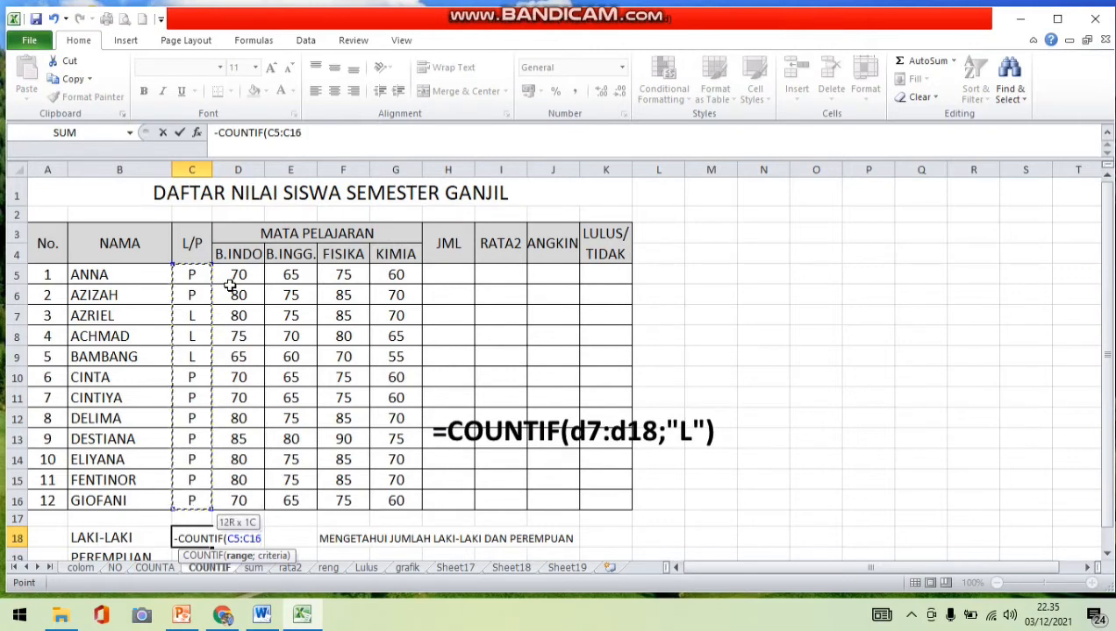
{"action": "type", "text": ";"}
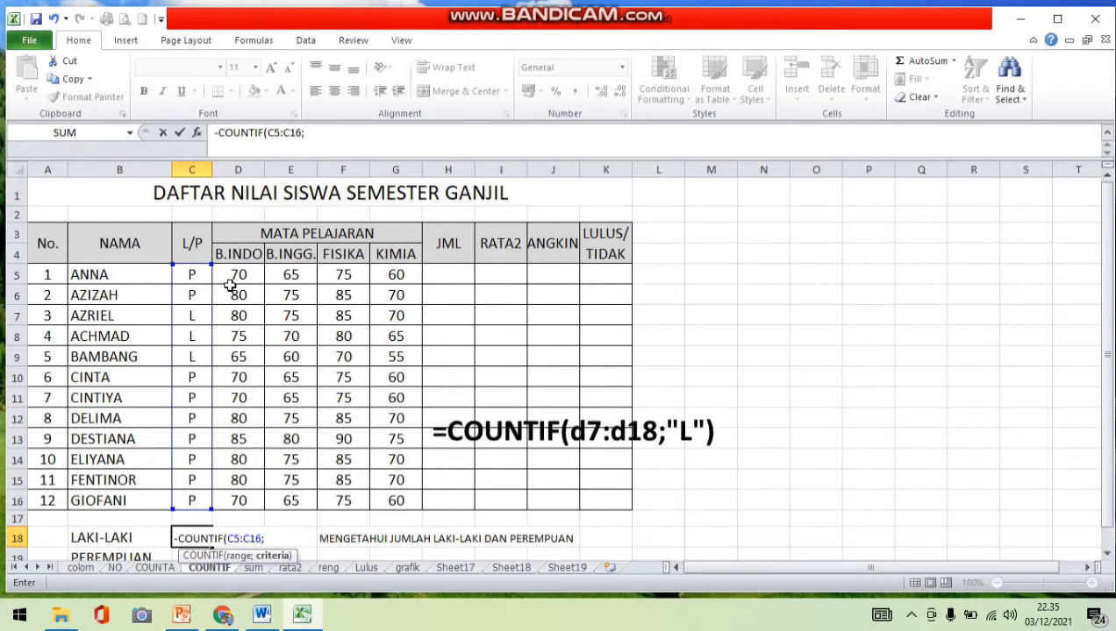
{"action": "type", "text": "\""}
{"action": "type", "text": "L\")"}
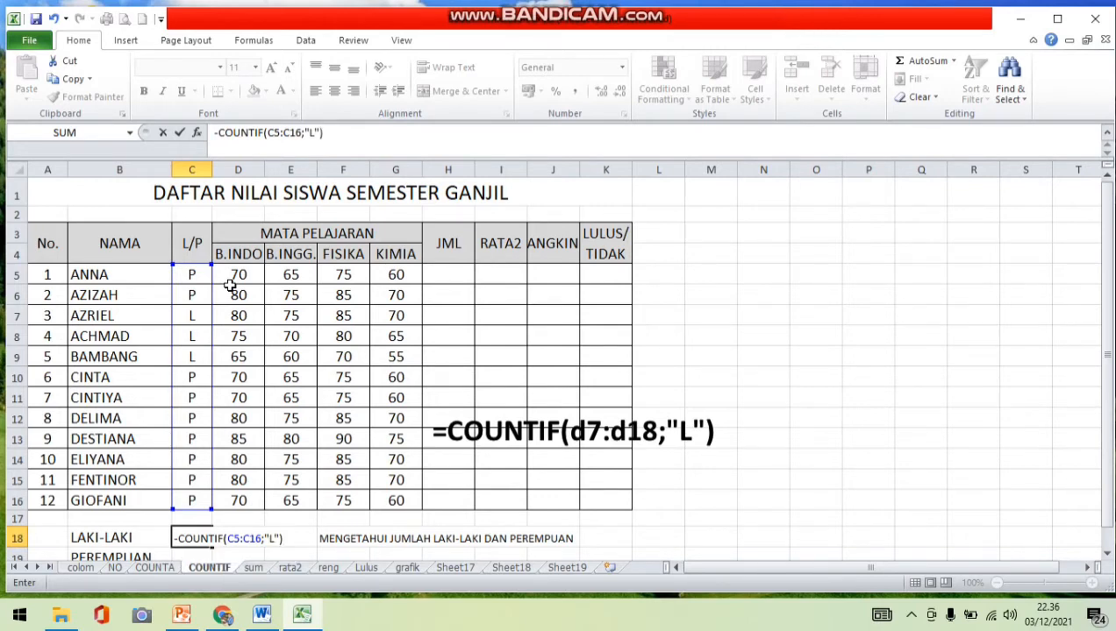
{"action": "key", "text": "Return"}
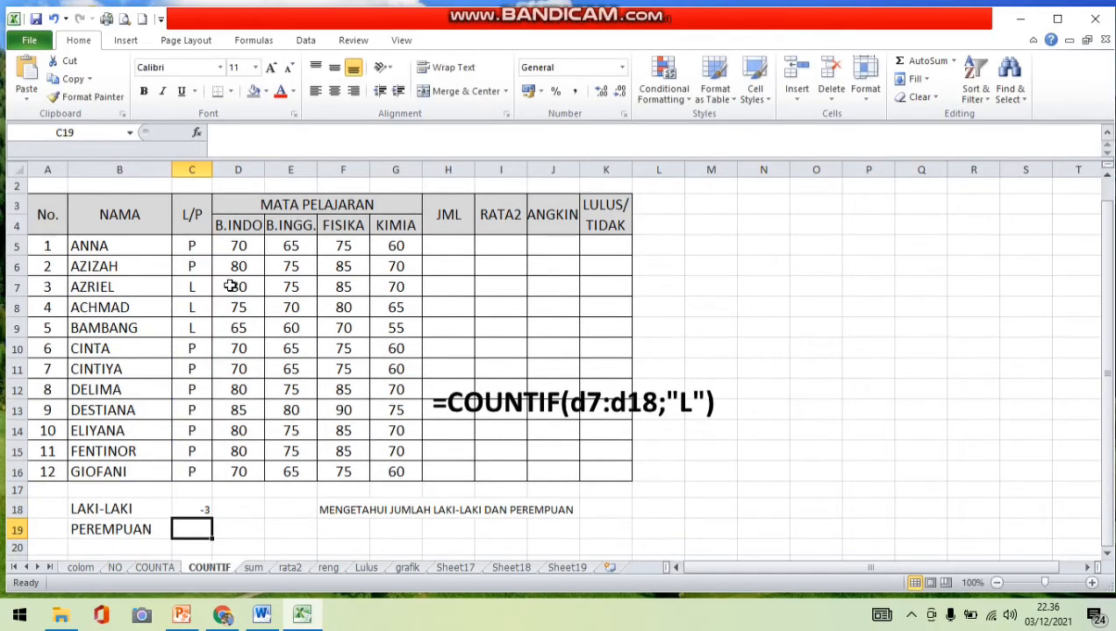
{"action": "left_click", "coordinate": [192, 513]}
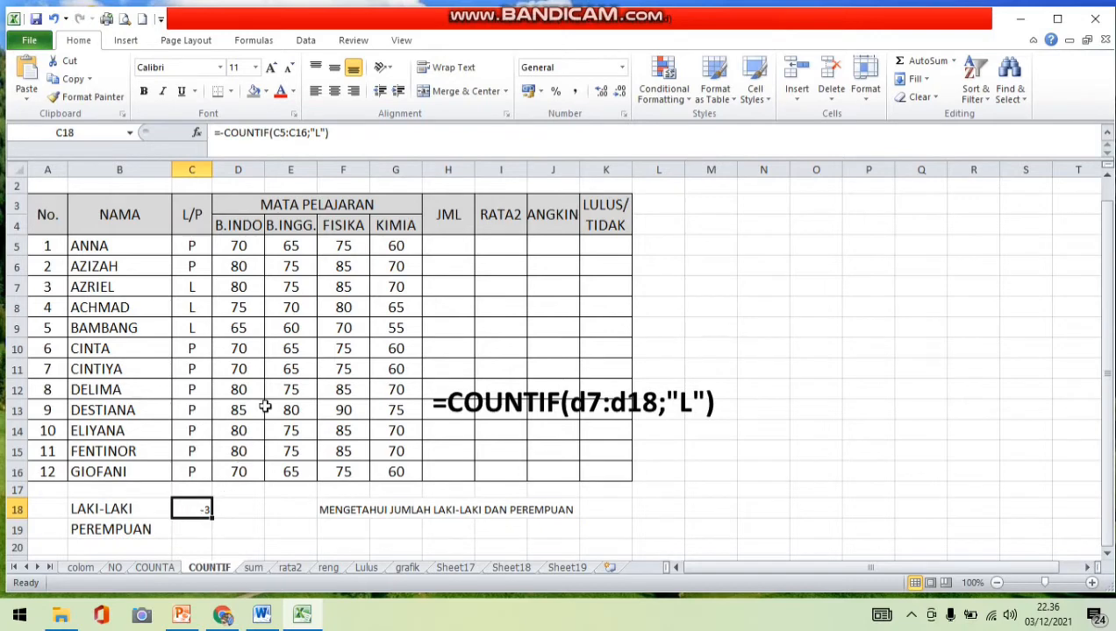
{"action": "left_click", "coordinate": [334, 91]}
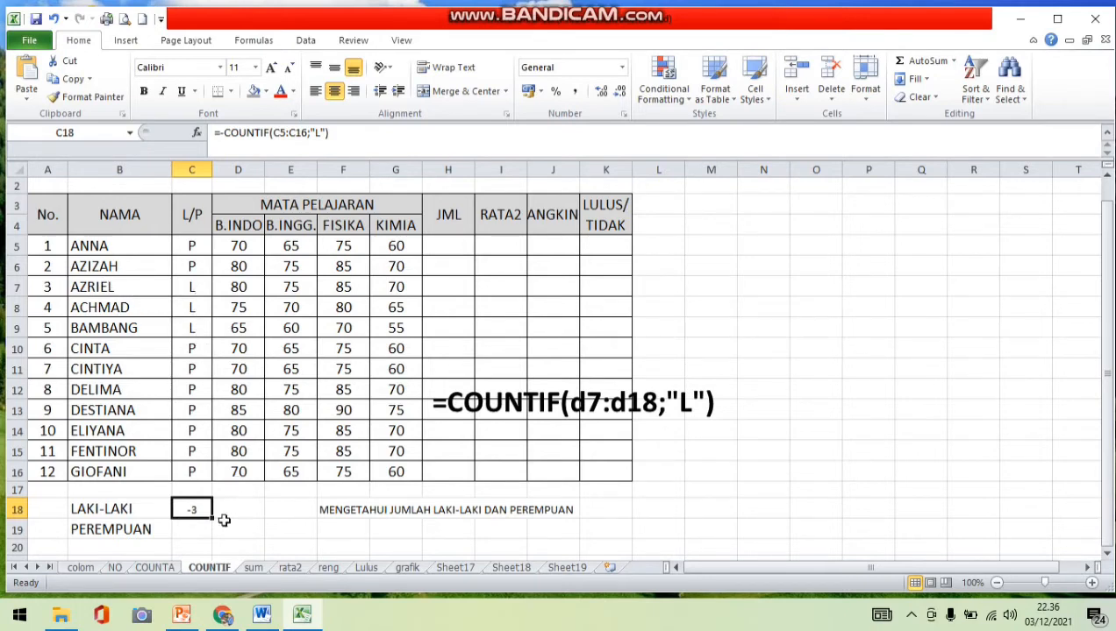
Step: Count the female students by entering =COUNTIF(C5:C16;"P") in C19 beside PEREMPUAN, and centre the result
{"action": "left_click", "coordinate": [191, 526]}
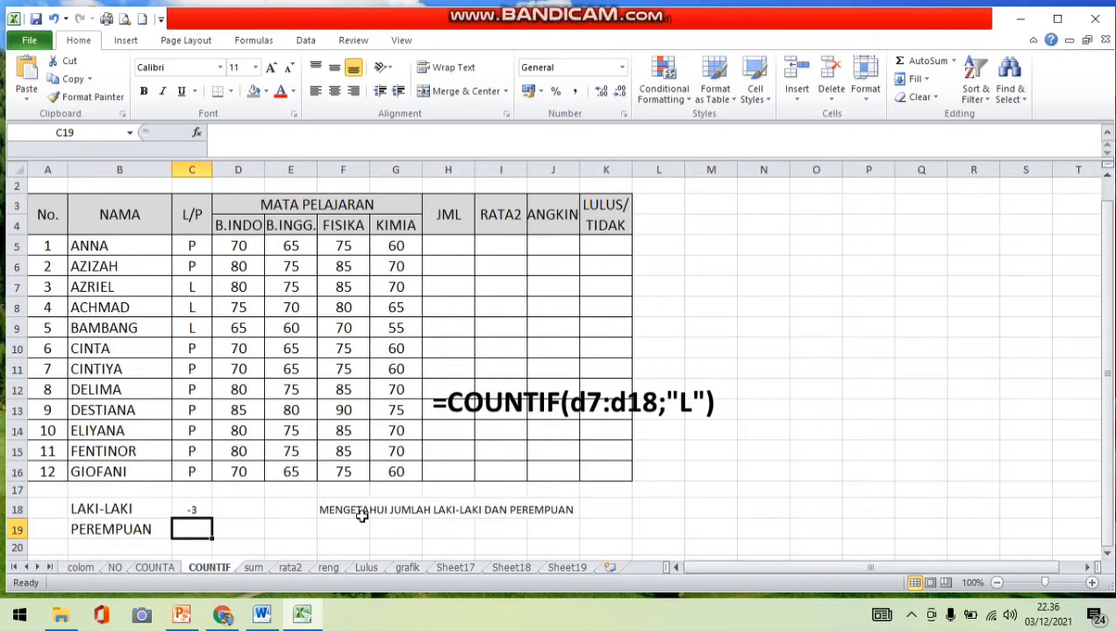
{"action": "type", "text": "="}
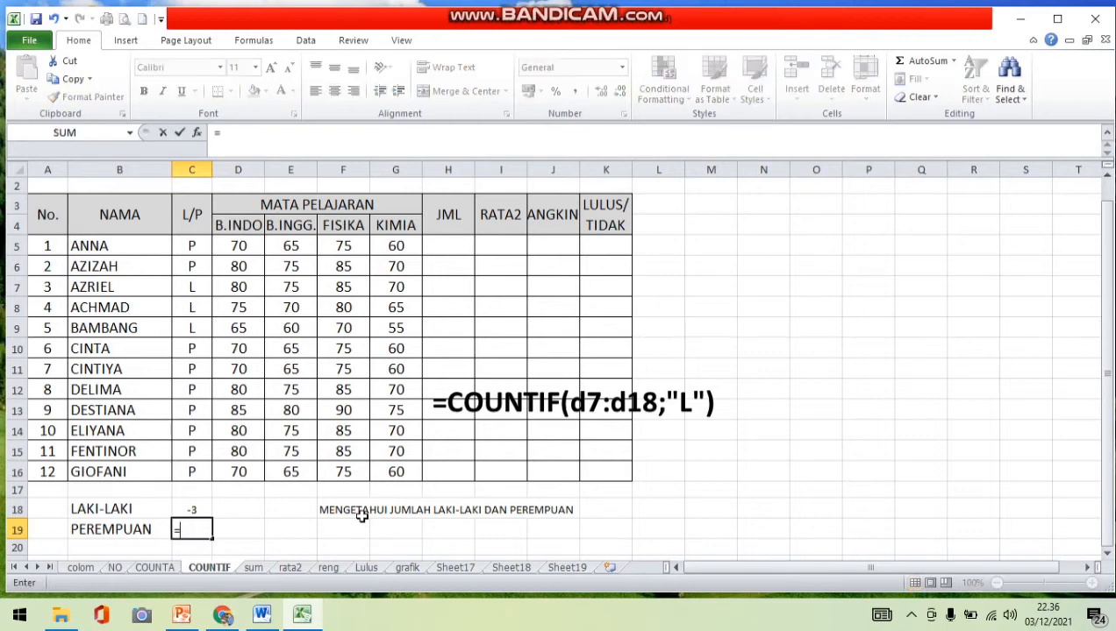
{"action": "type", "text": "C"}
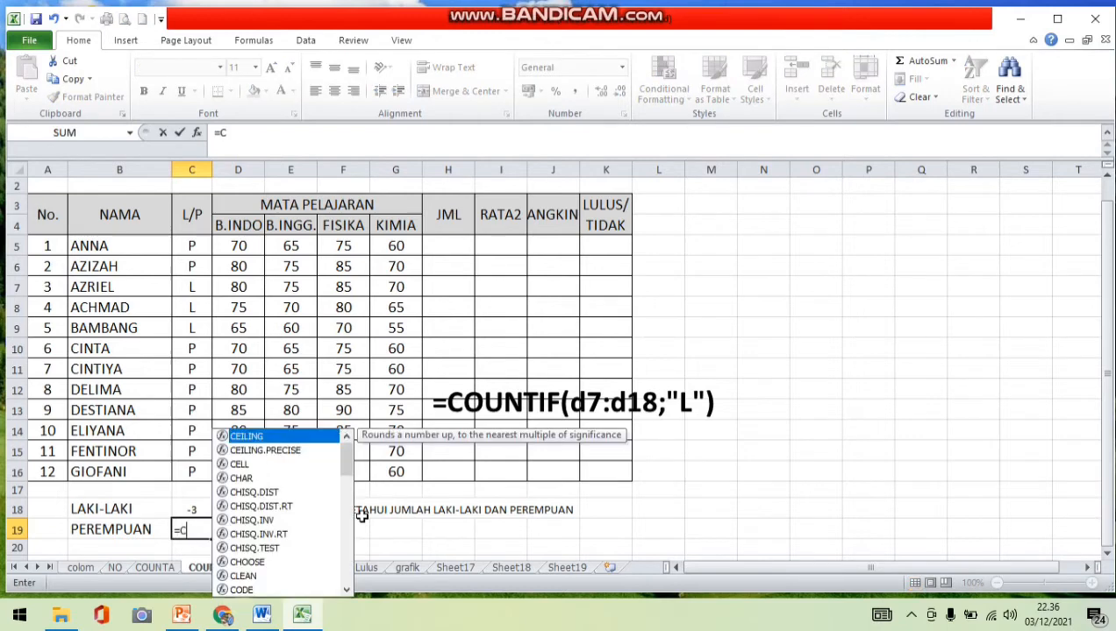
{"action": "type", "text": "OUNTIF"}
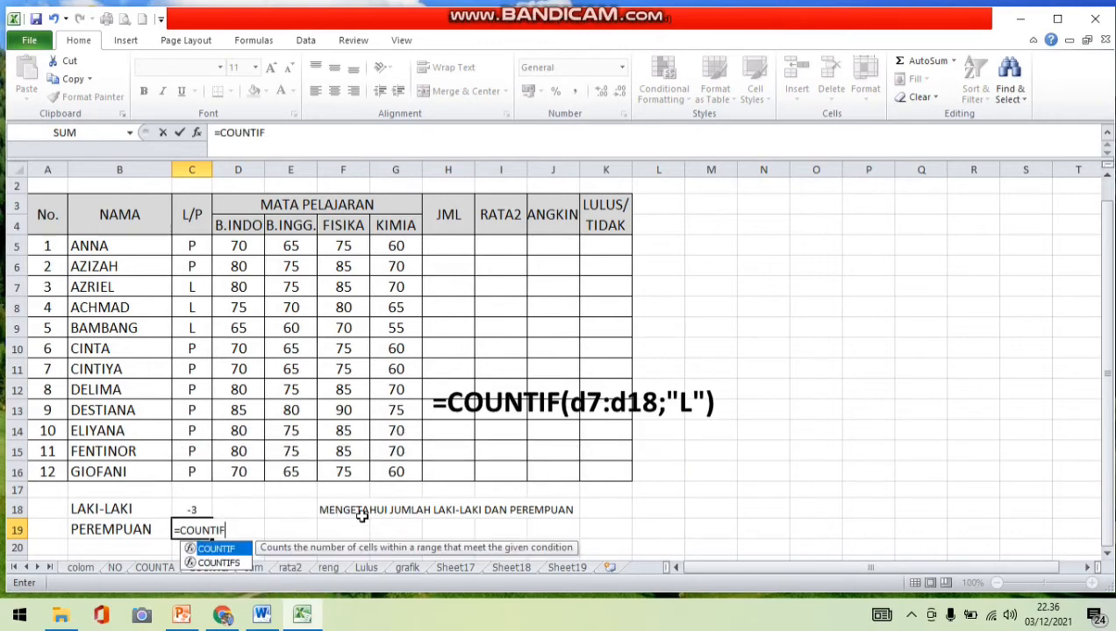
{"action": "type", "text": "("}
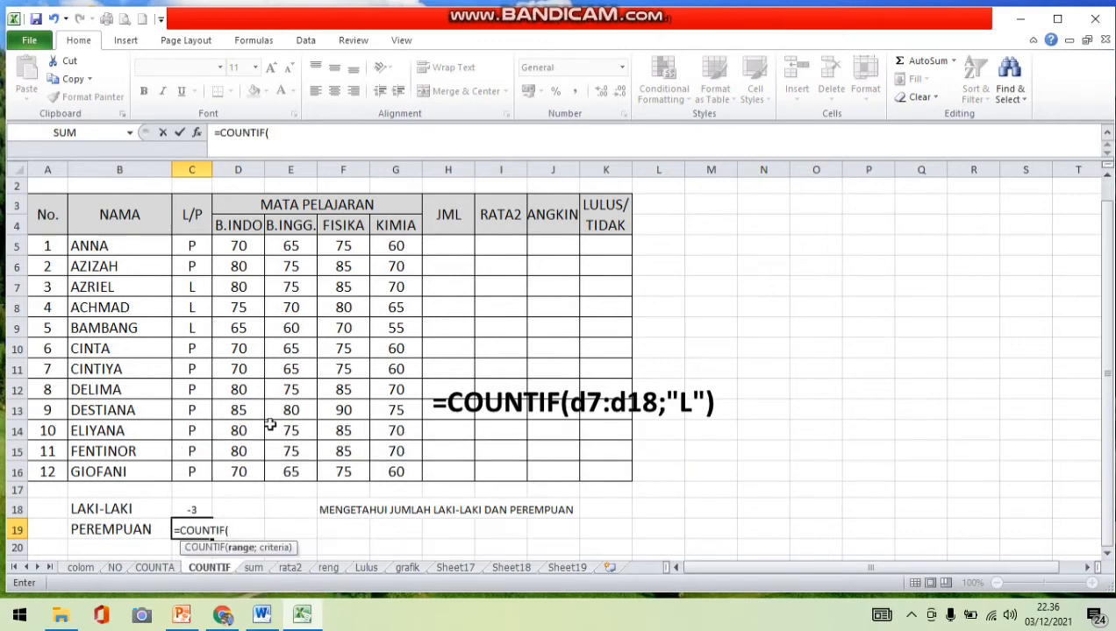
{"action": "left_click", "coordinate": [191, 246]}
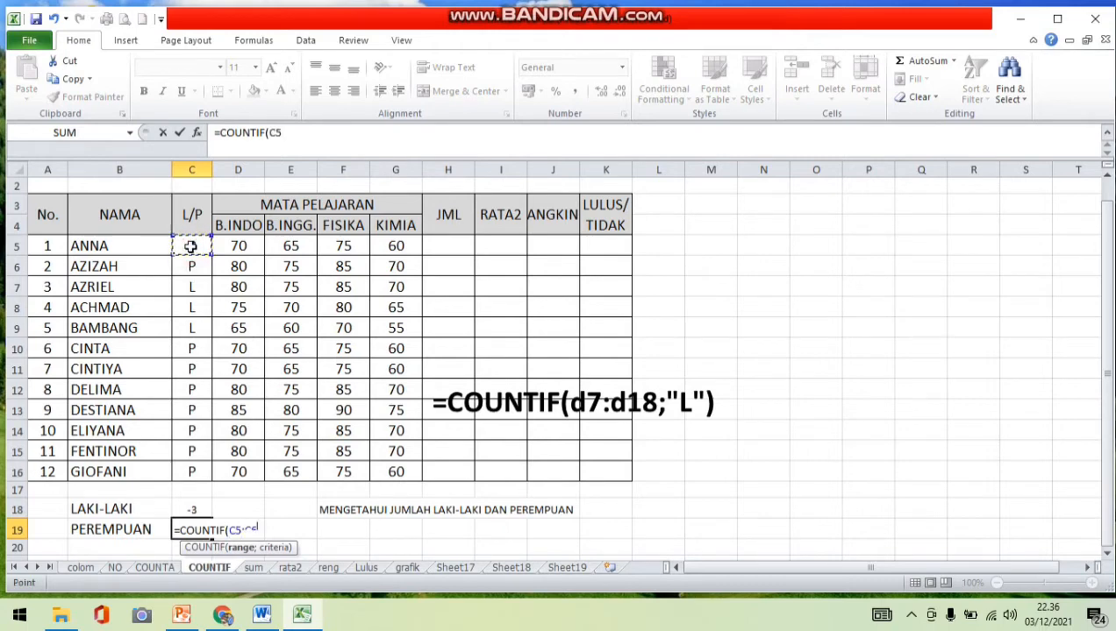
{"action": "left_click_drag", "start_coordinate": [191, 247], "coordinate": [191, 472]}
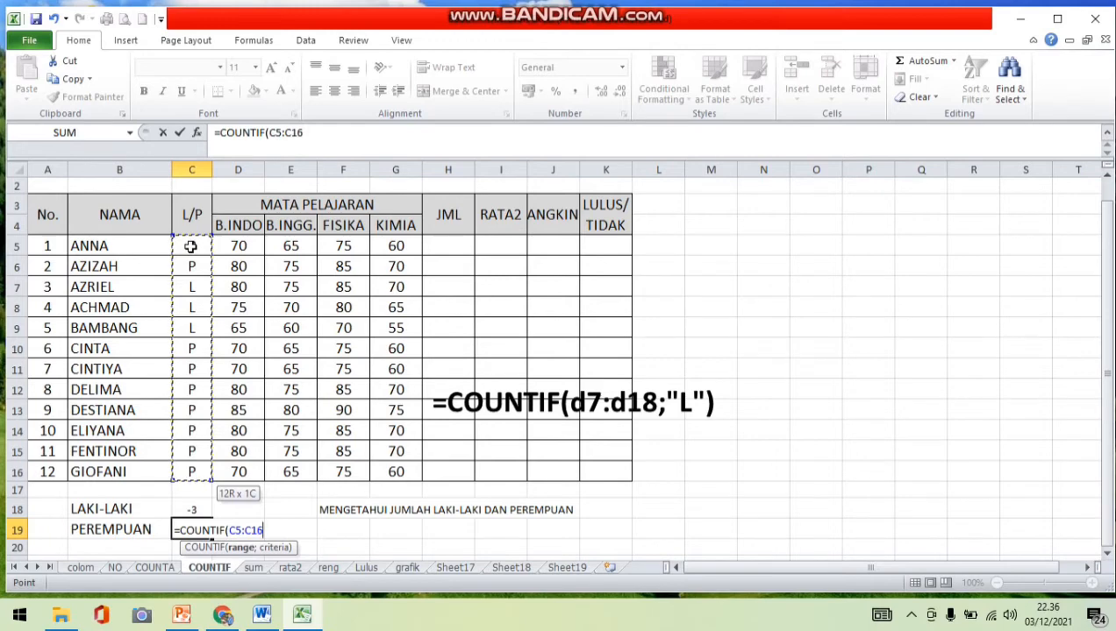
{"action": "type", "text": ";"}
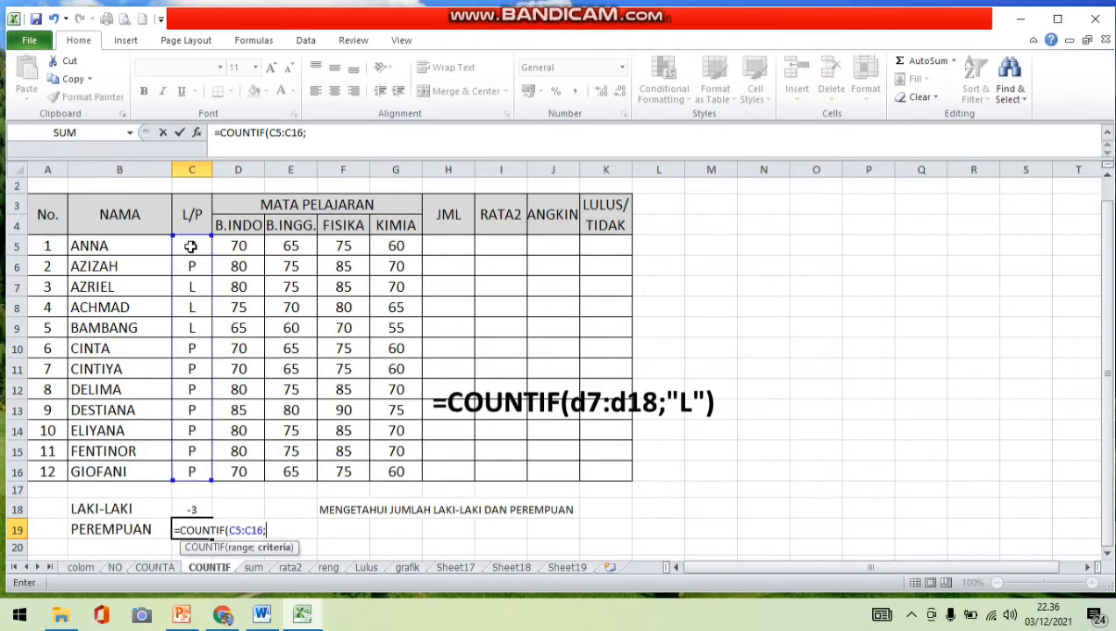
{"action": "type", "text": "\"P\")"}
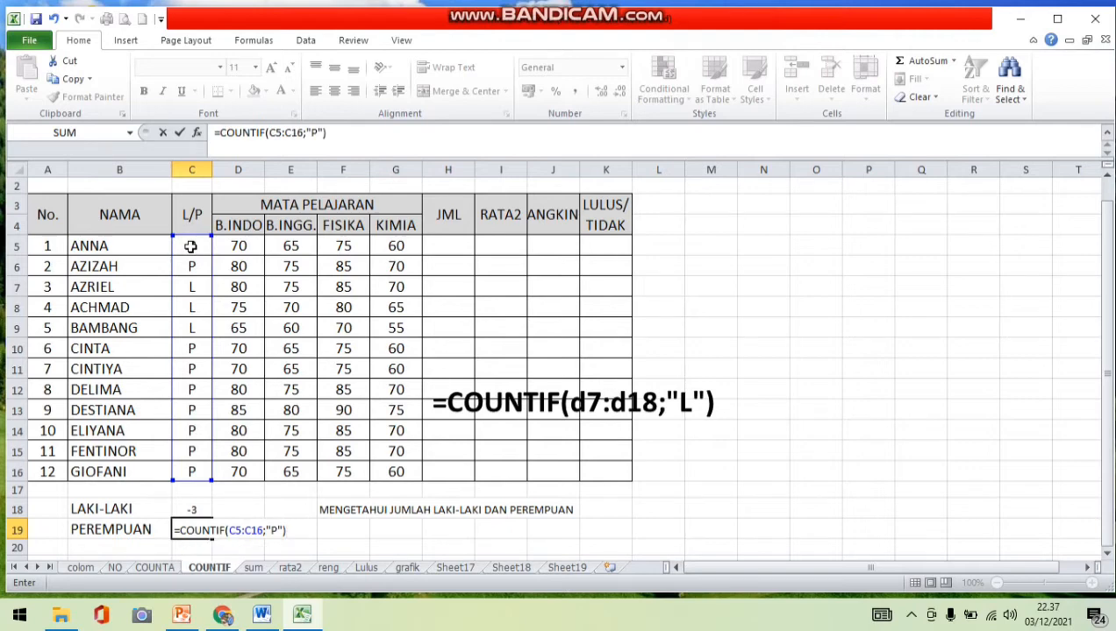
{"action": "key", "text": "Return"}
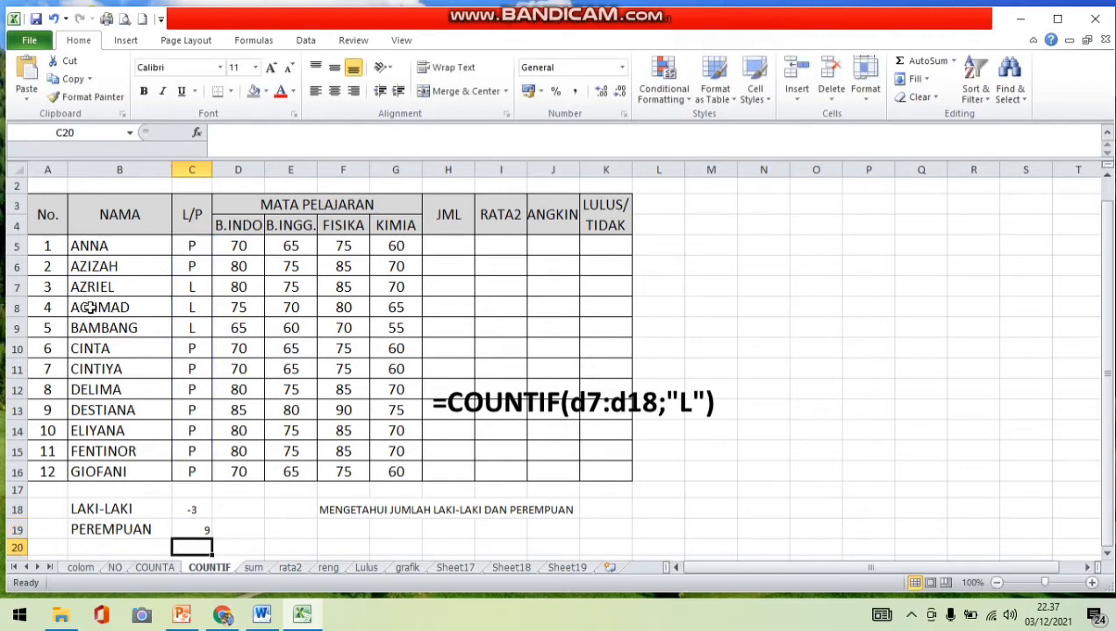
{"action": "left_click", "coordinate": [198, 528]}
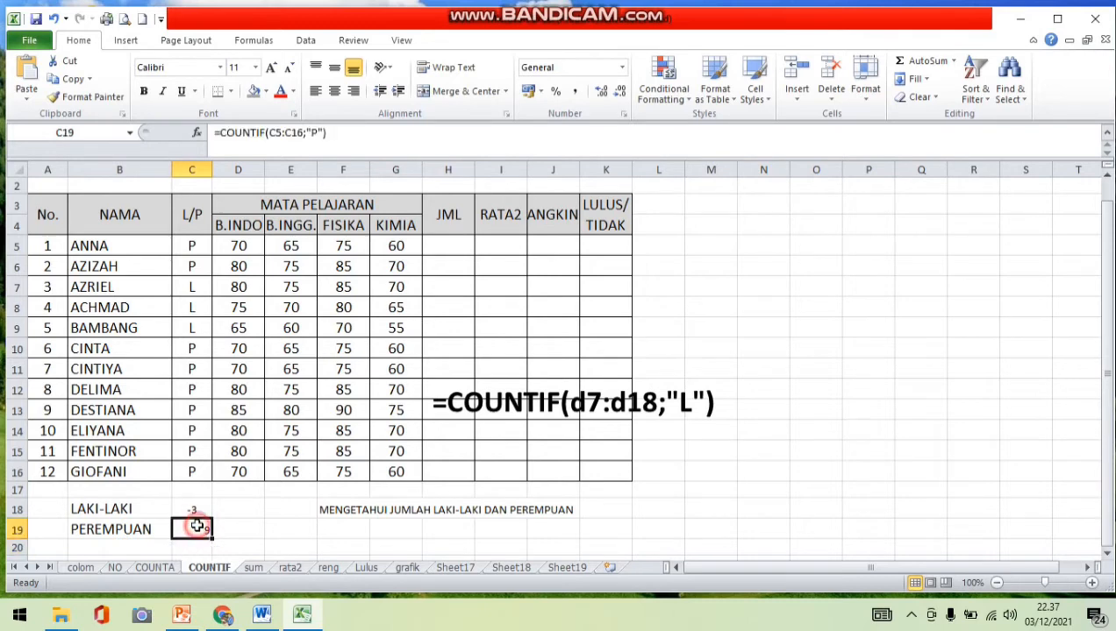
{"action": "left_click", "coordinate": [334, 91]}
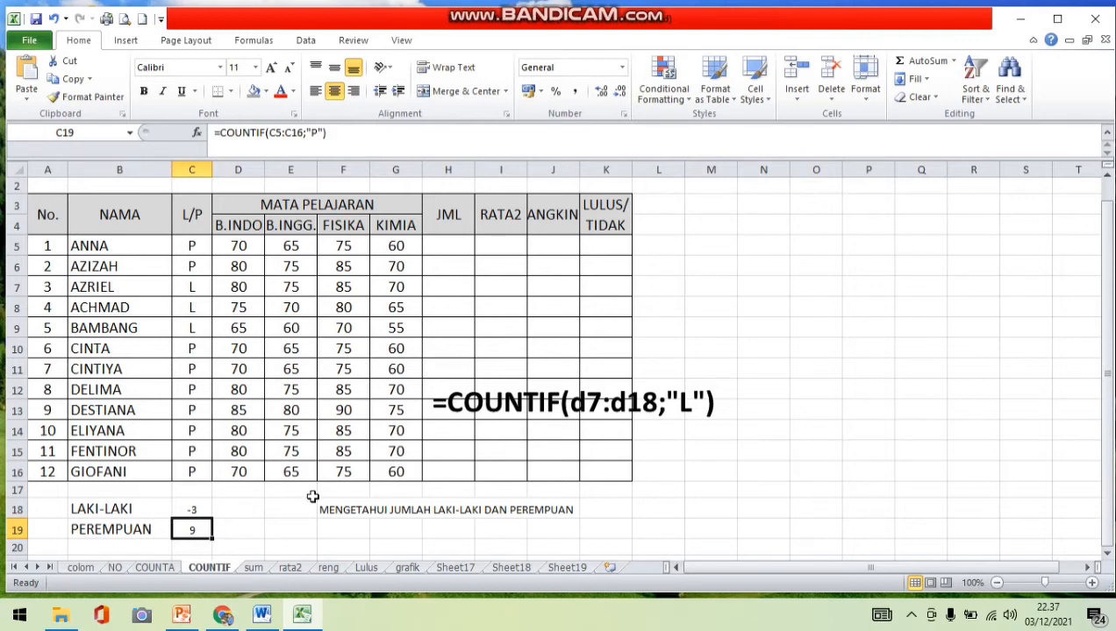
{"action": "left_click", "coordinate": [295, 522]}
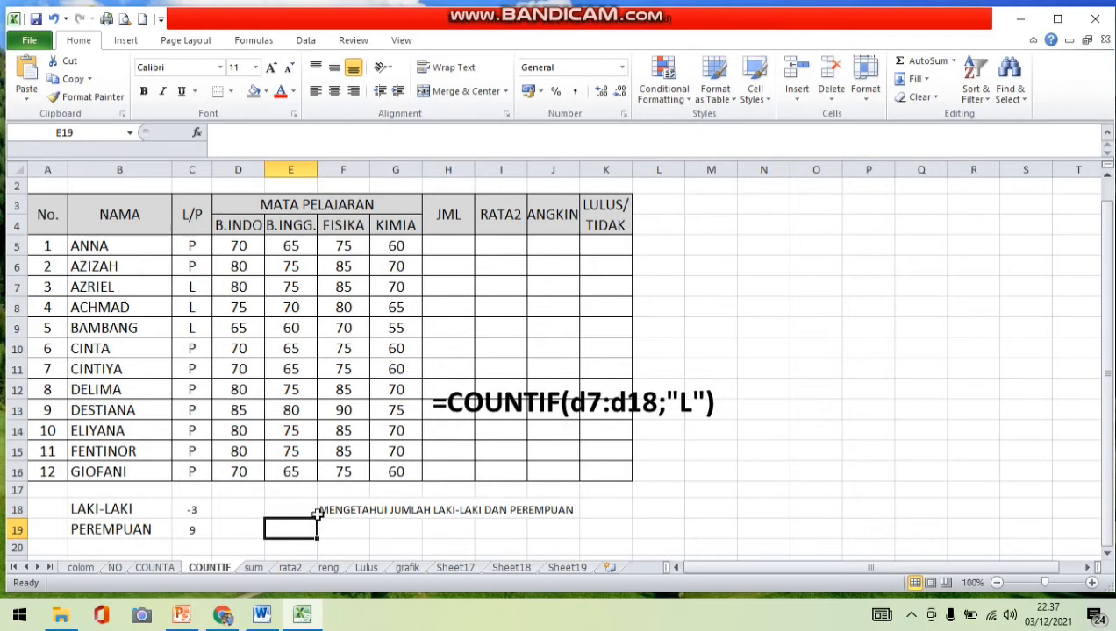
{"action": "left_click", "coordinate": [641, 509]}
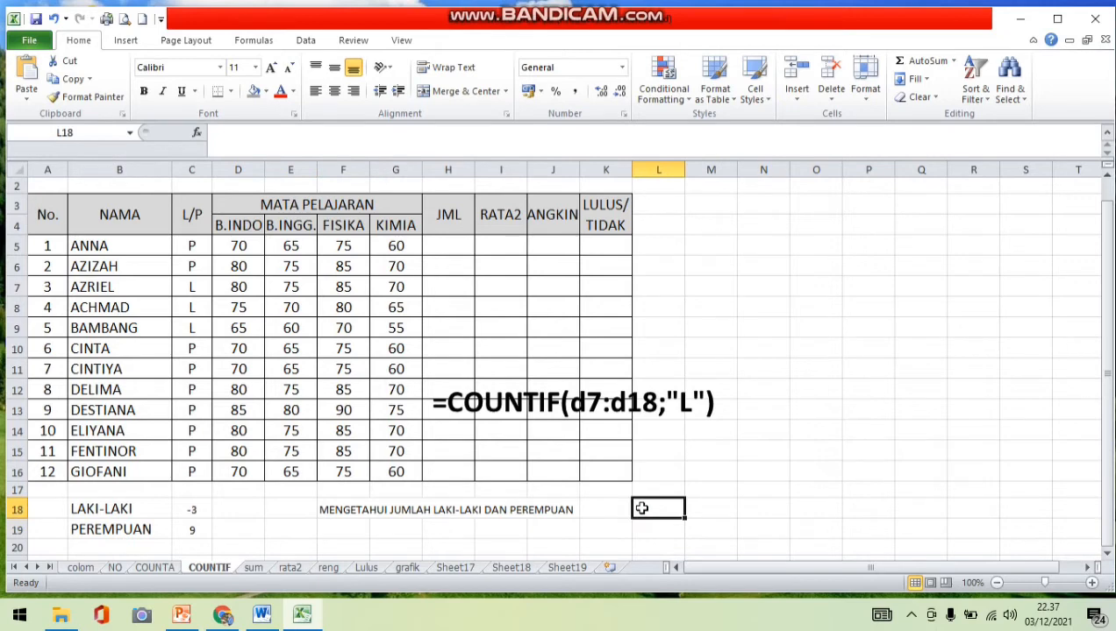
Step: On the sum sheet, move the =SUM(d7:d18) text box off the RATA2 and RANGKING columns to around columns K to N
{"action": "left_click", "coordinate": [253, 568]}
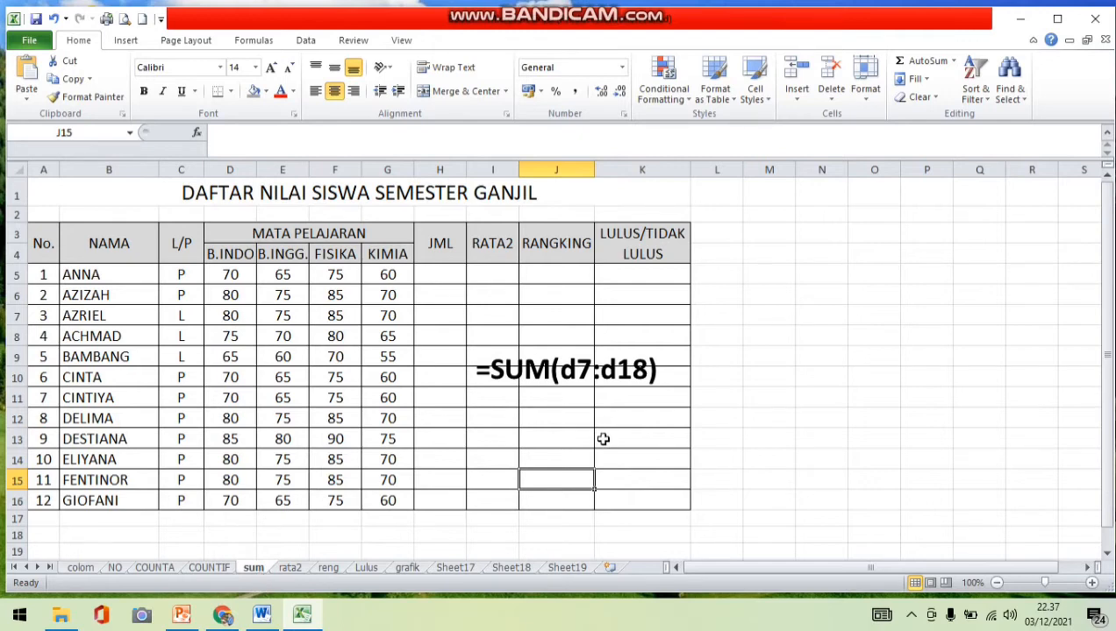
{"action": "left_click", "coordinate": [612, 385]}
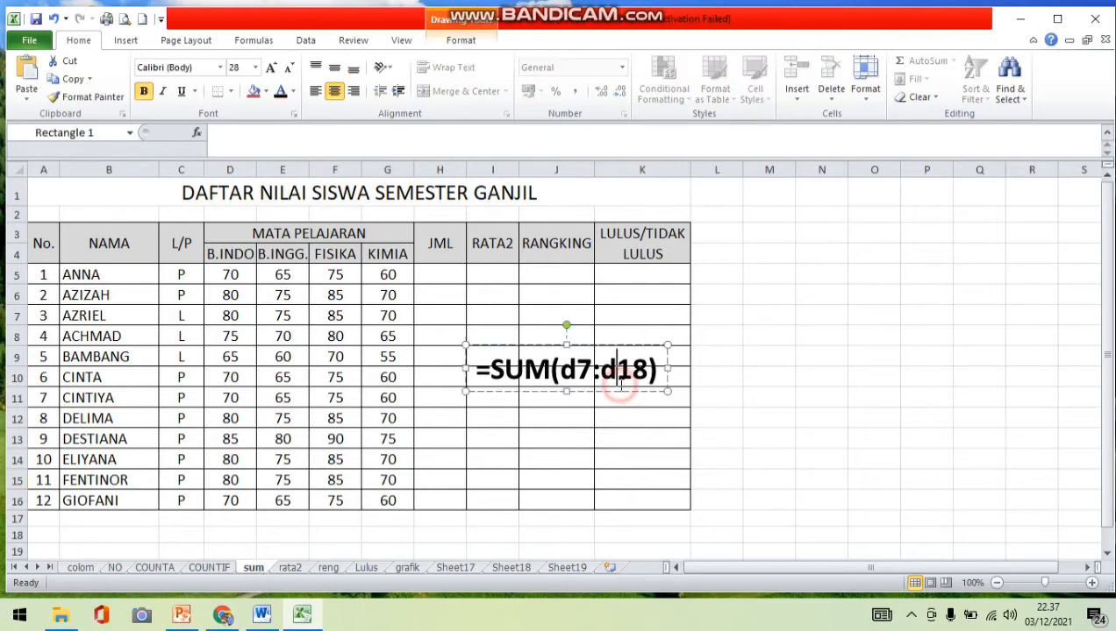
{"action": "left_click_drag", "start_coordinate": [643, 395], "coordinate": [837, 415]}
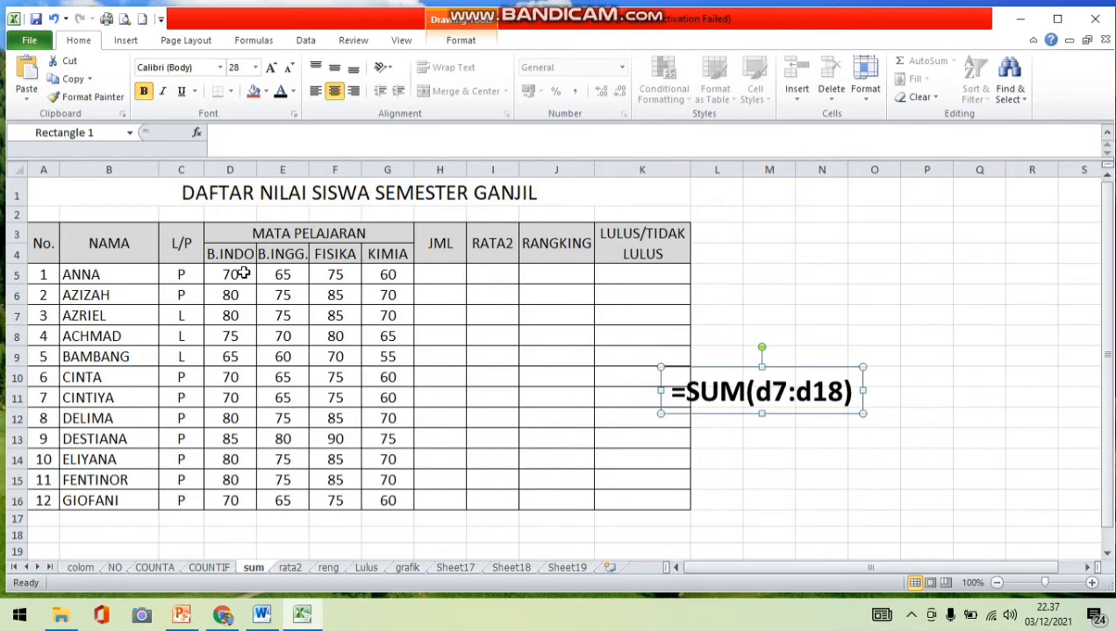
Step: Total the first student's four subject scores by entering =SUM(D5:G5) in the JML cell H5
{"action": "left_click", "coordinate": [429, 273]}
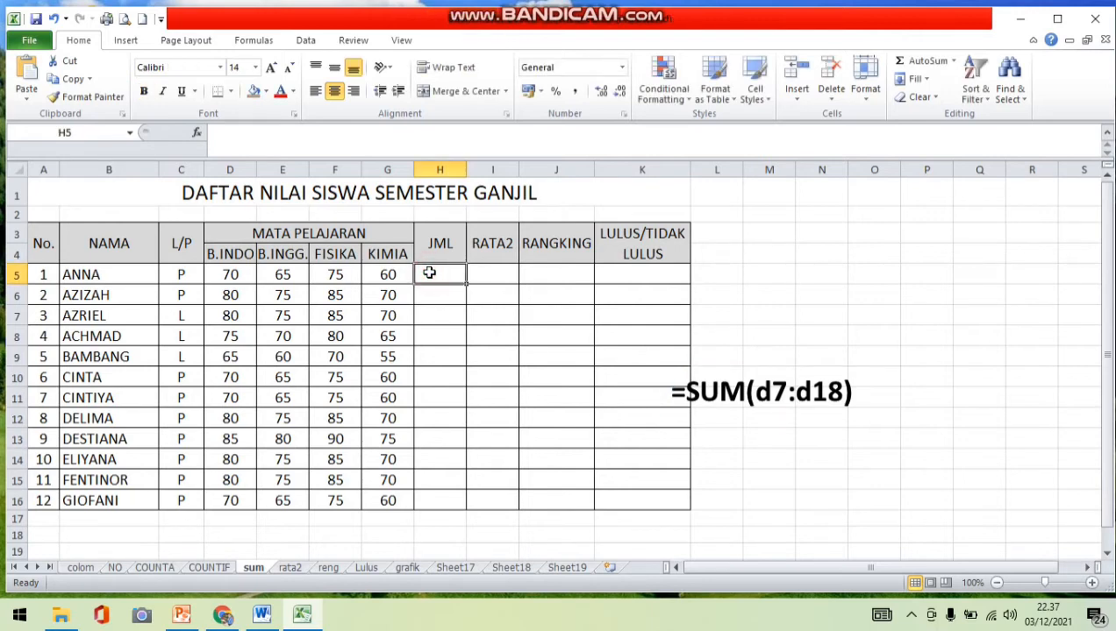
{"action": "type", "text": "="}
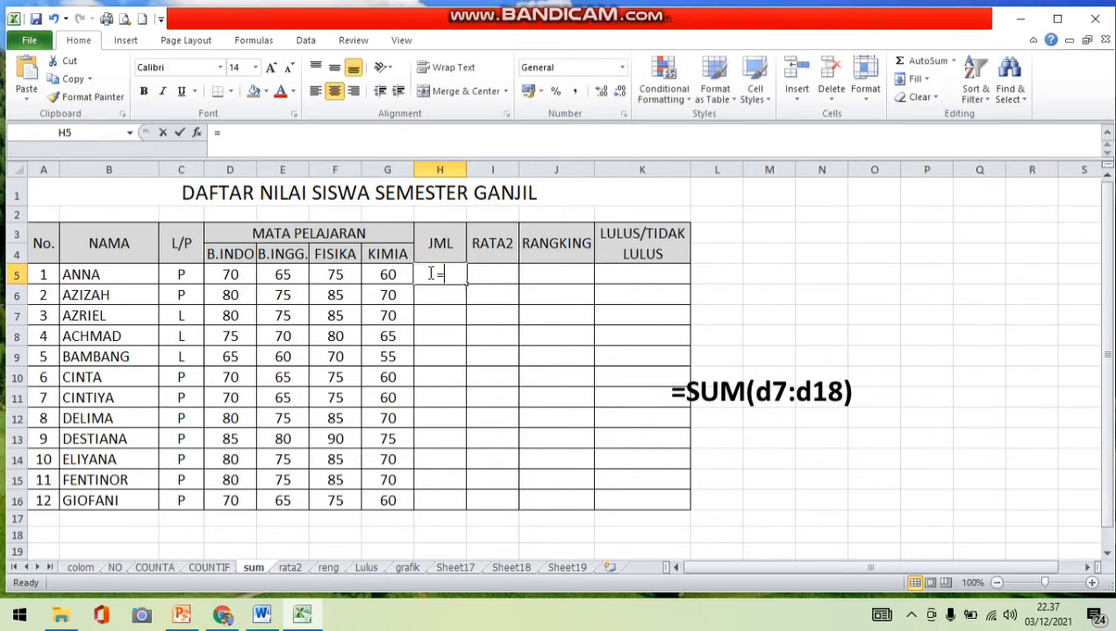
{"action": "type", "text": "SUM"}
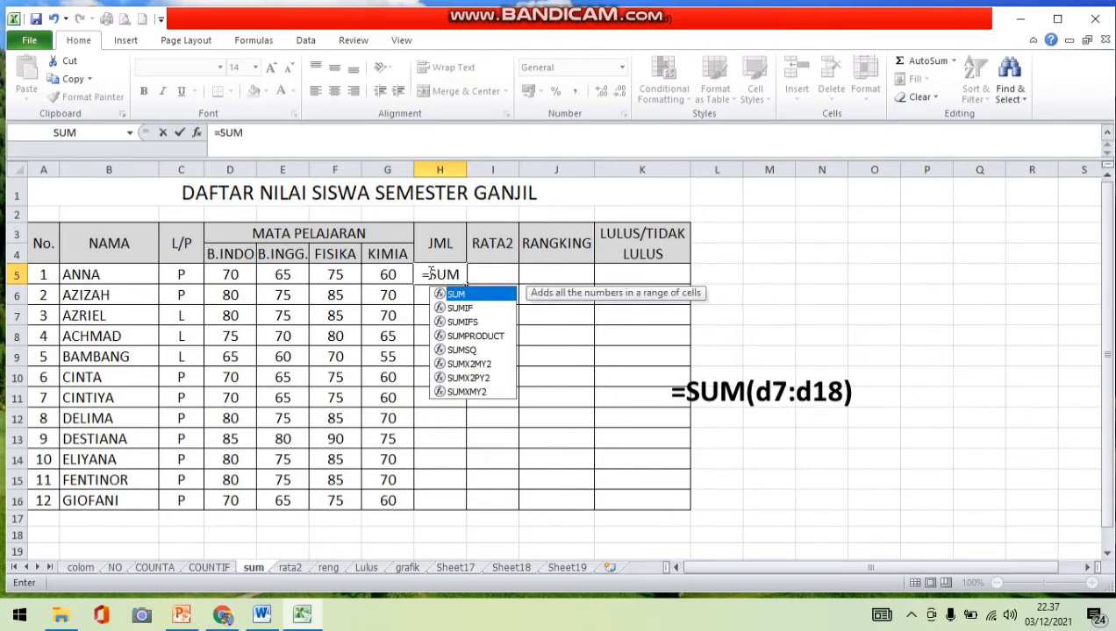
{"action": "type", "text": "("}
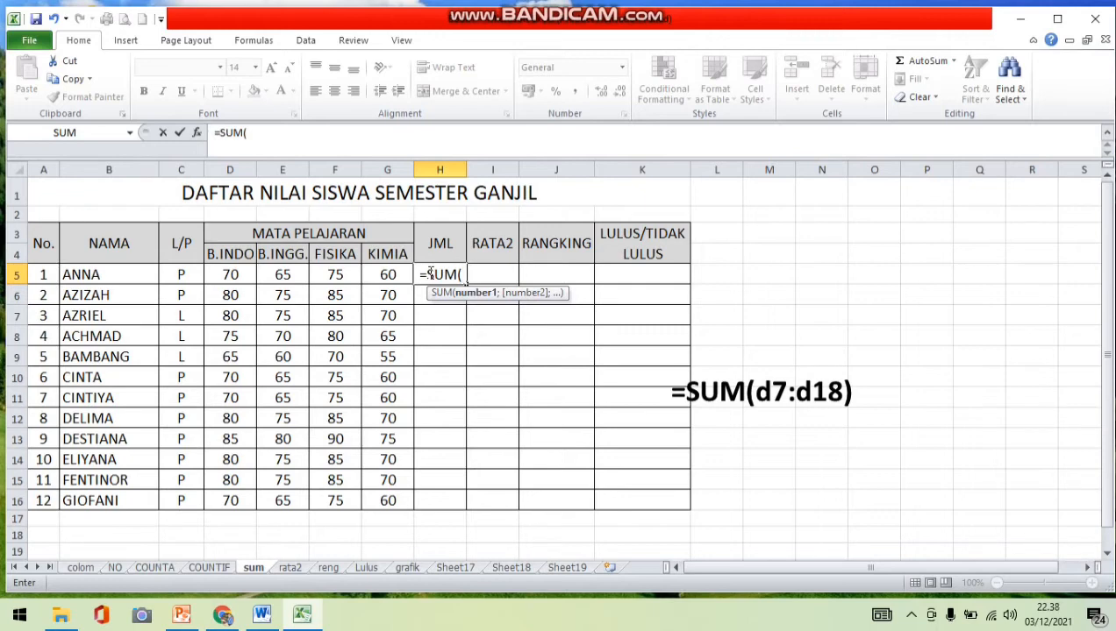
{"action": "left_click", "coordinate": [234, 273]}
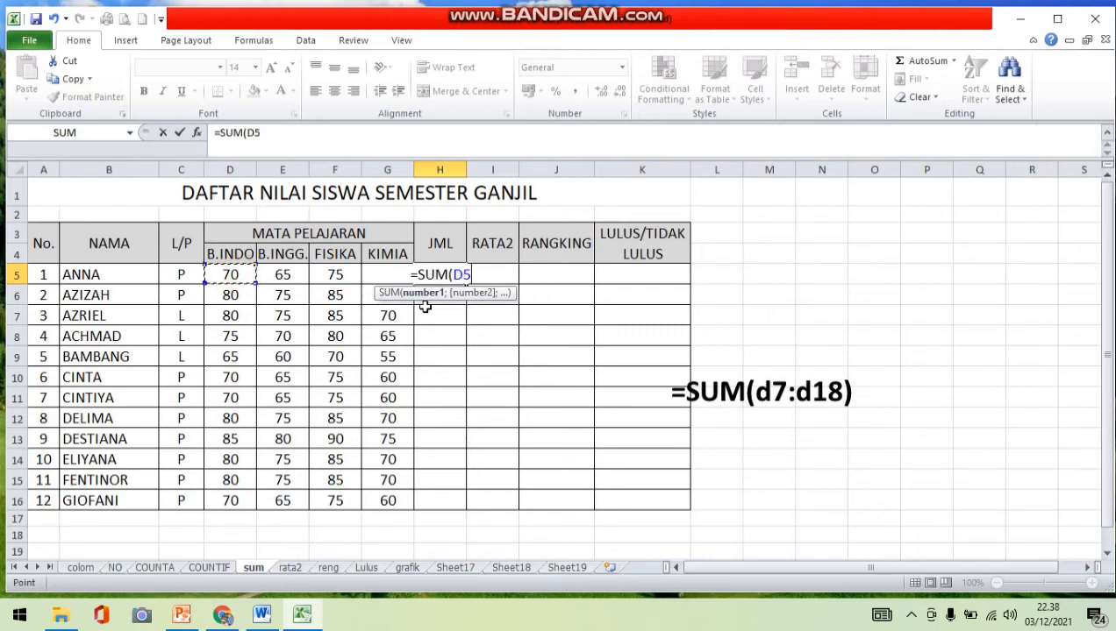
{"action": "key", "text": "shift+Right"}
{"action": "key", "text": "shift+Right"}
{"action": "key", "text": "shift+Right"}
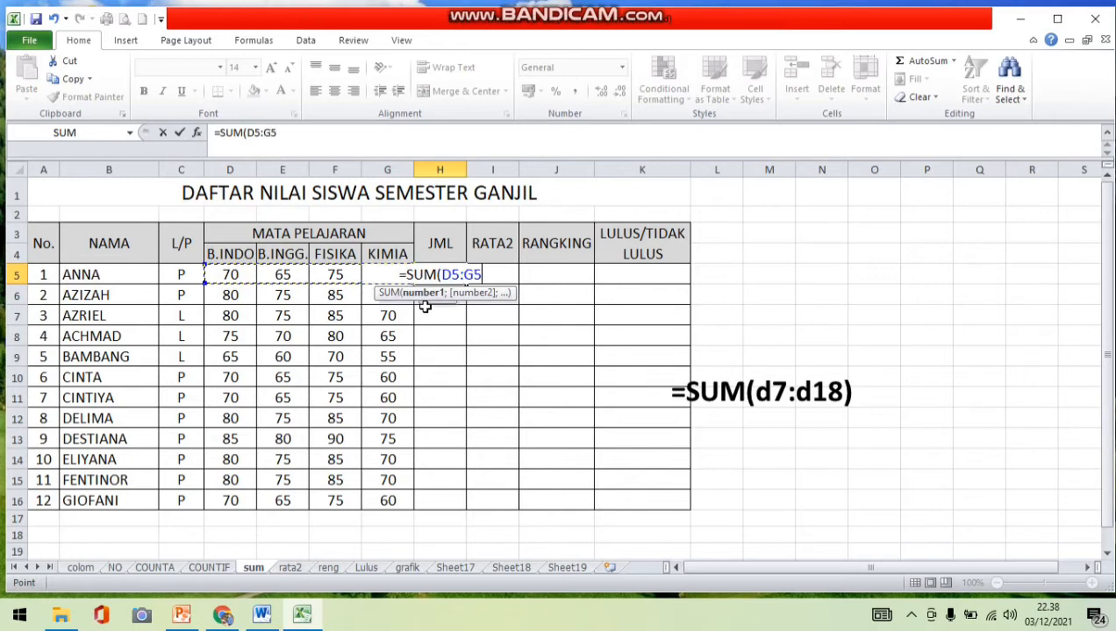
{"action": "type", "text": ")"}
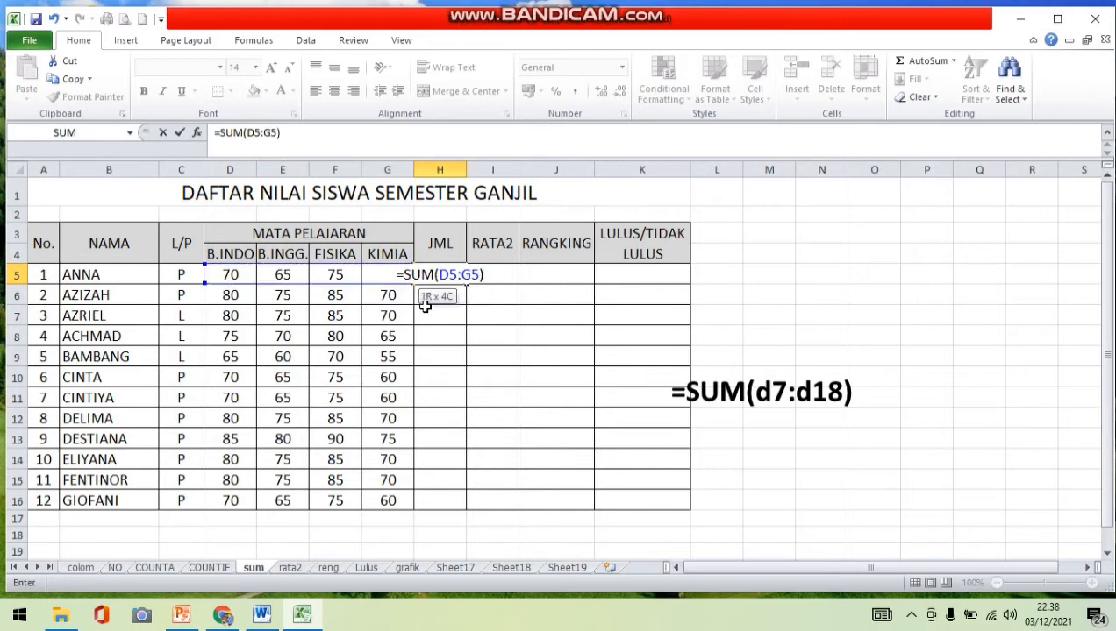
{"action": "key", "text": "Return"}
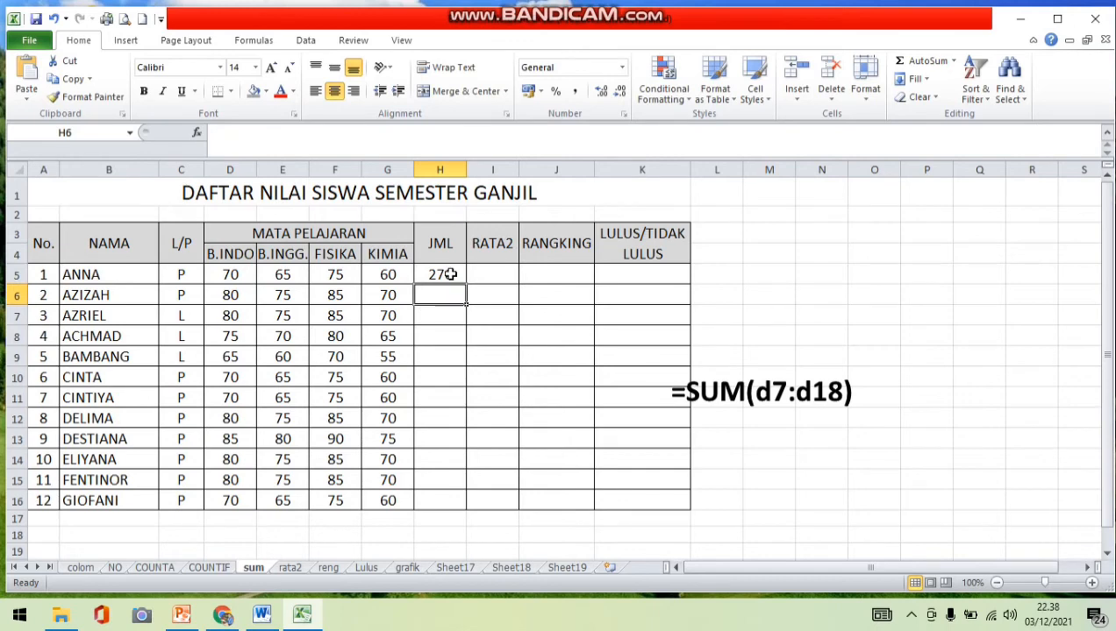
Step: Fill the JML sum formula from H5 down to H16
{"action": "left_click", "coordinate": [450, 274]}
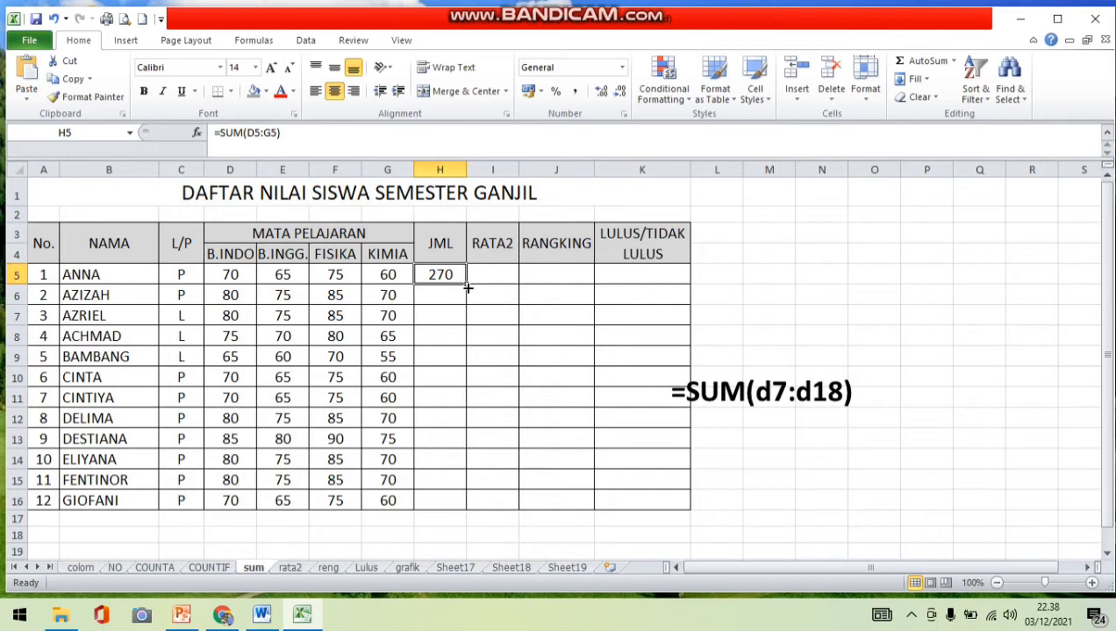
{"action": "left_click_drag", "start_coordinate": [469, 288], "coordinate": [468, 288]}
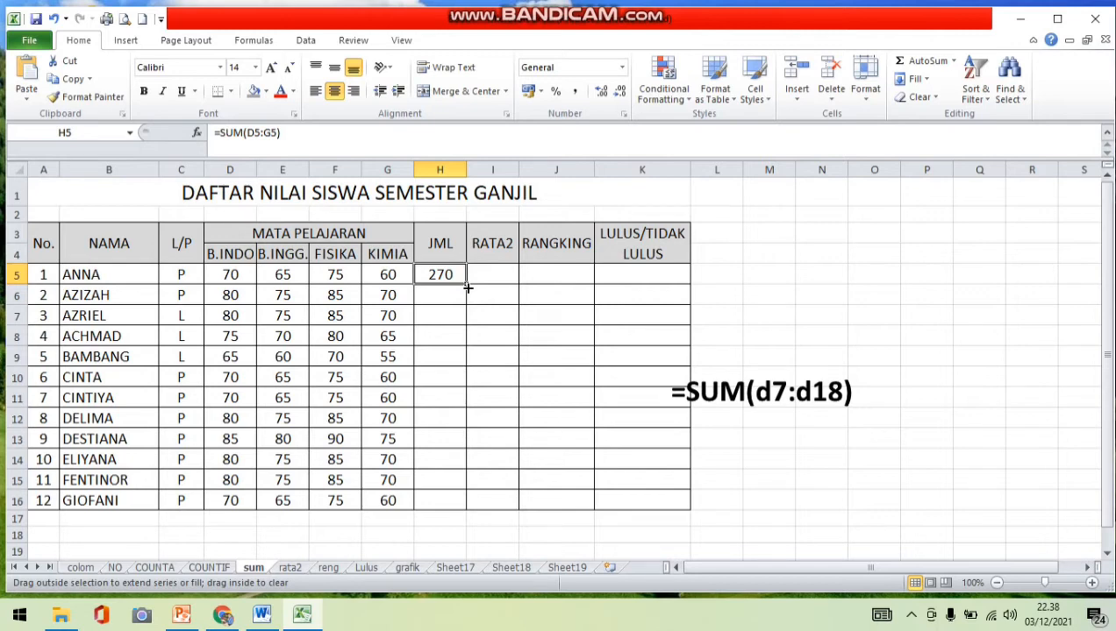
{"action": "left_click_drag", "start_coordinate": [468, 288], "coordinate": [471, 500]}
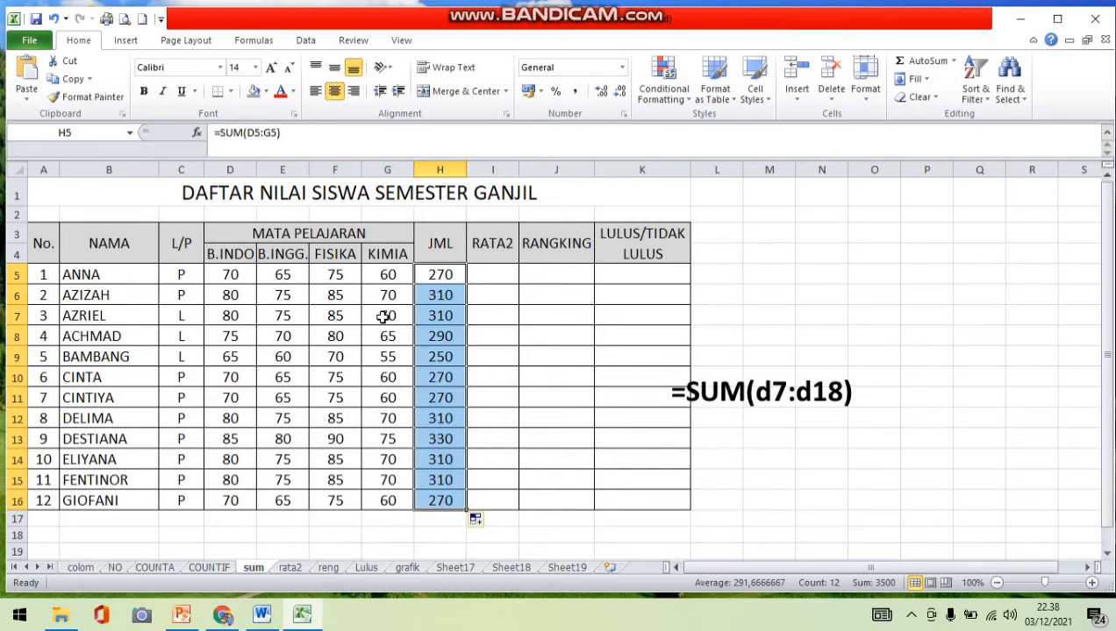
{"action": "left_click", "coordinate": [783, 417]}
{"action": "left_click", "coordinate": [743, 393]}
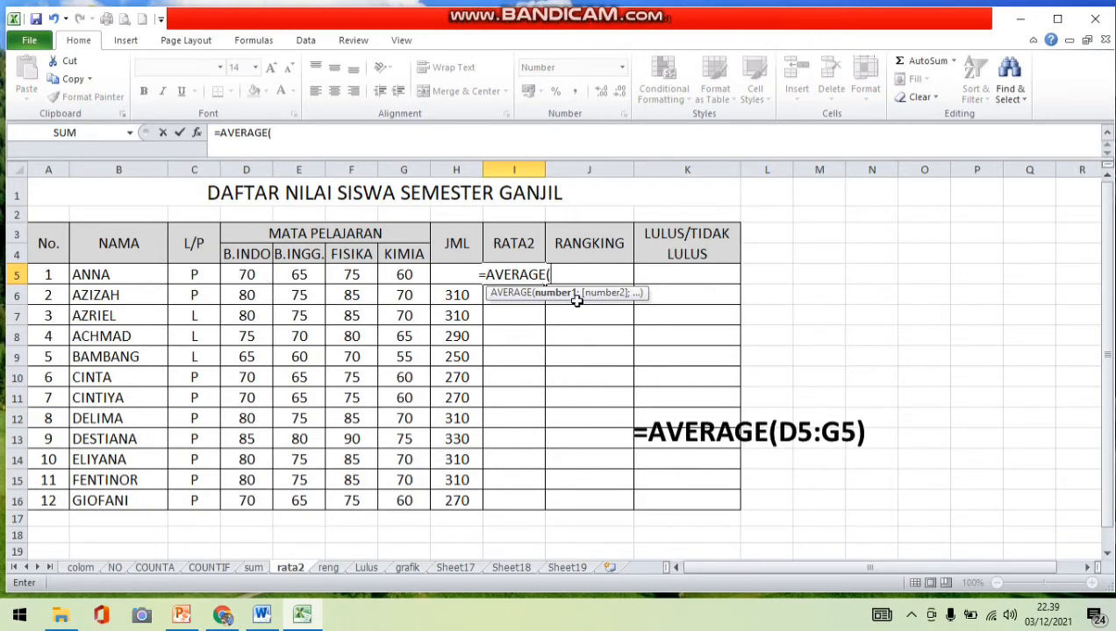
Step: On the rata2 sheet, complete the RATA2 formula in I5 as =AVERAGE(D5:G5) and fill it down to I16
{"action": "type", "text": "D"}
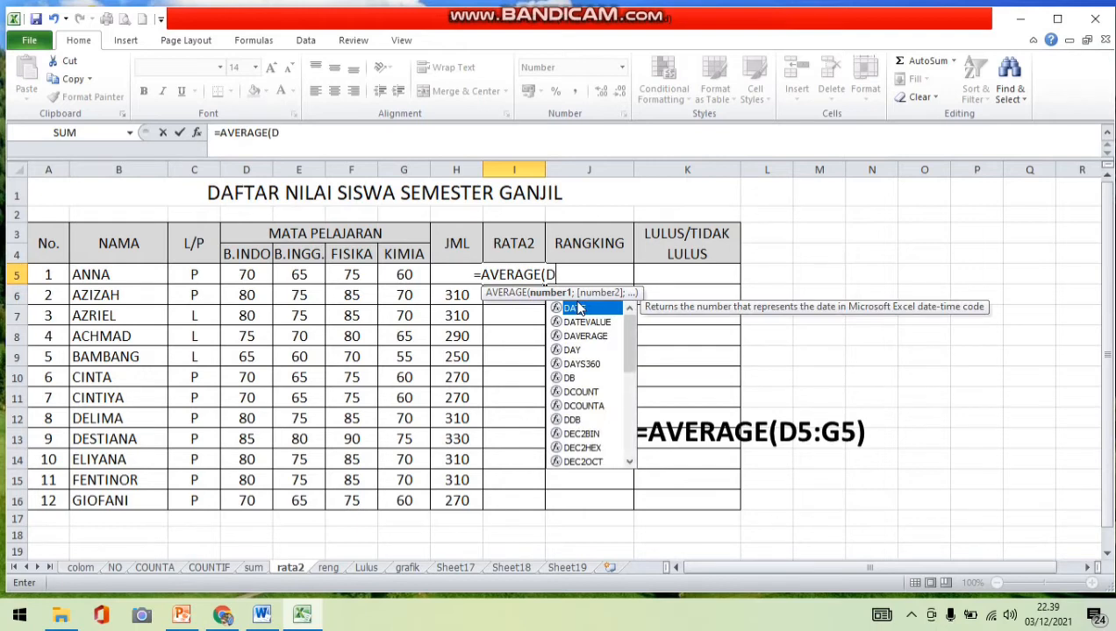
{"action": "type", "text": "5:"}
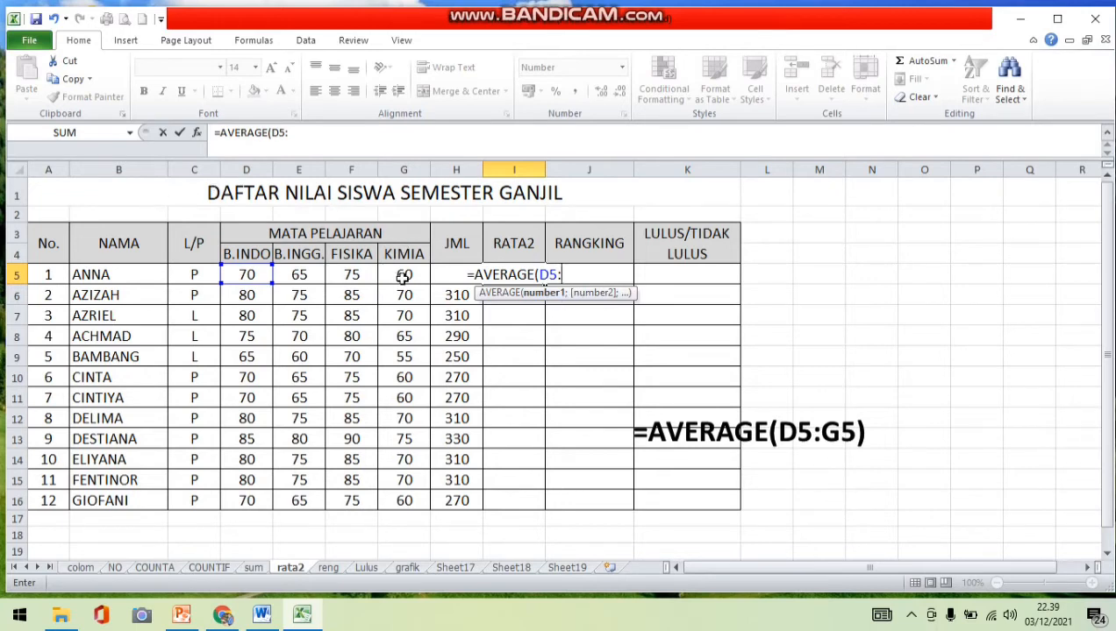
{"action": "type", "text": "G5"}
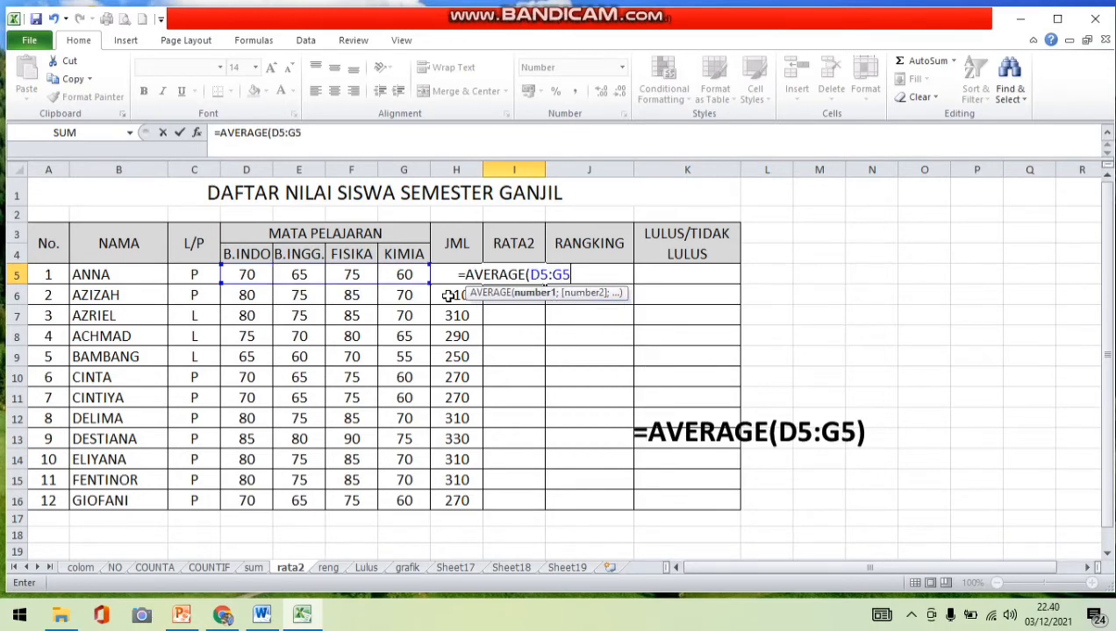
{"action": "type", "text": ")"}
{"action": "key", "text": "Return"}
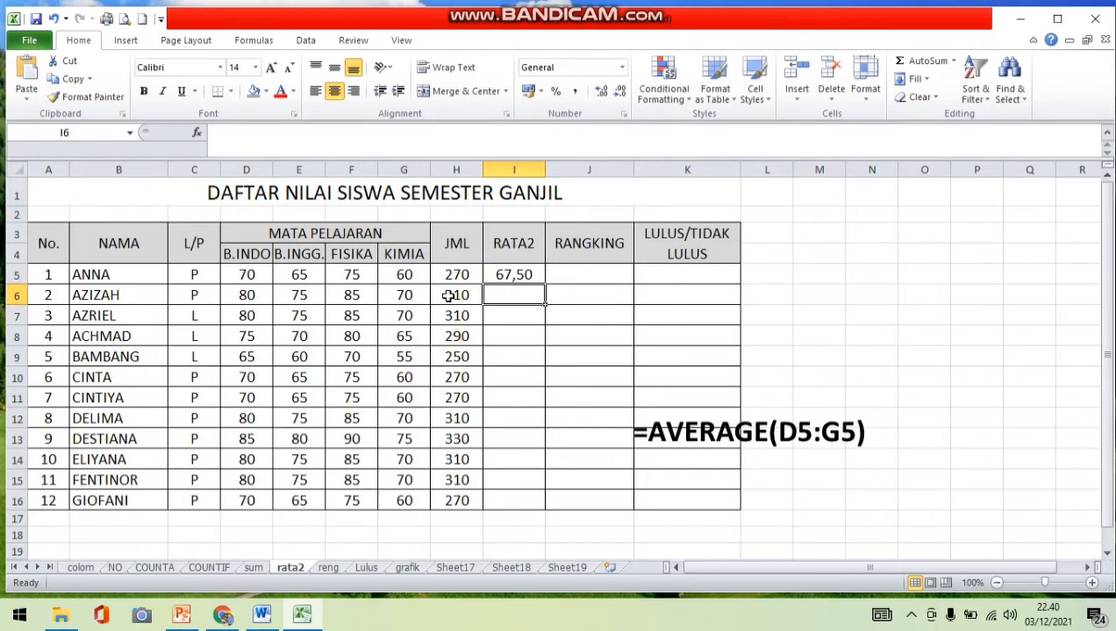
{"action": "left_click", "coordinate": [509, 274]}
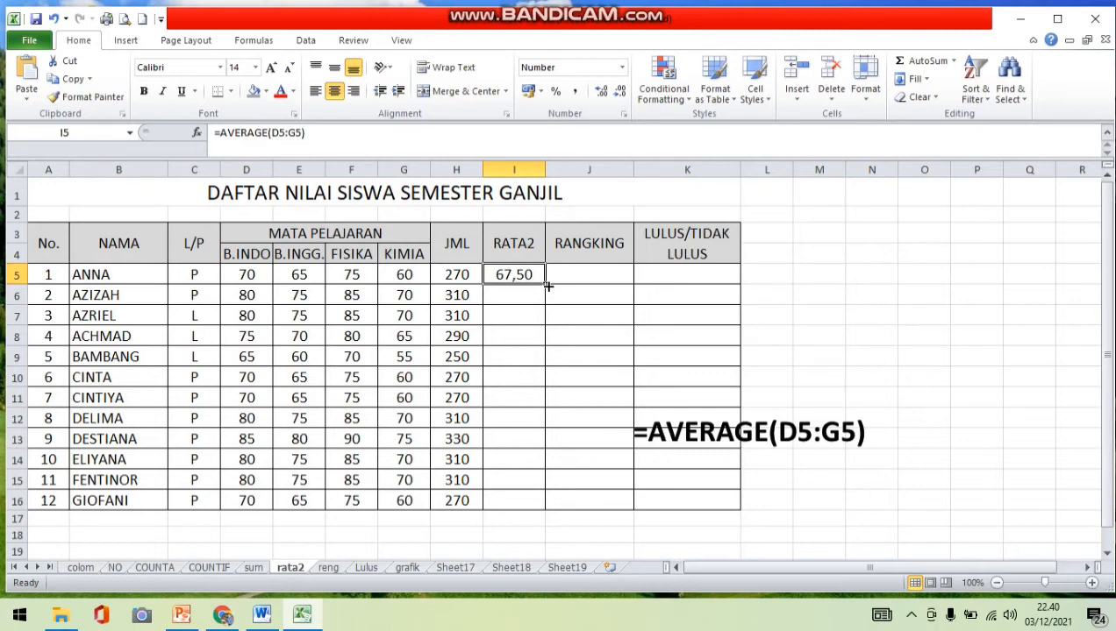
{"action": "left_click_drag", "start_coordinate": [544, 282], "coordinate": [544, 502]}
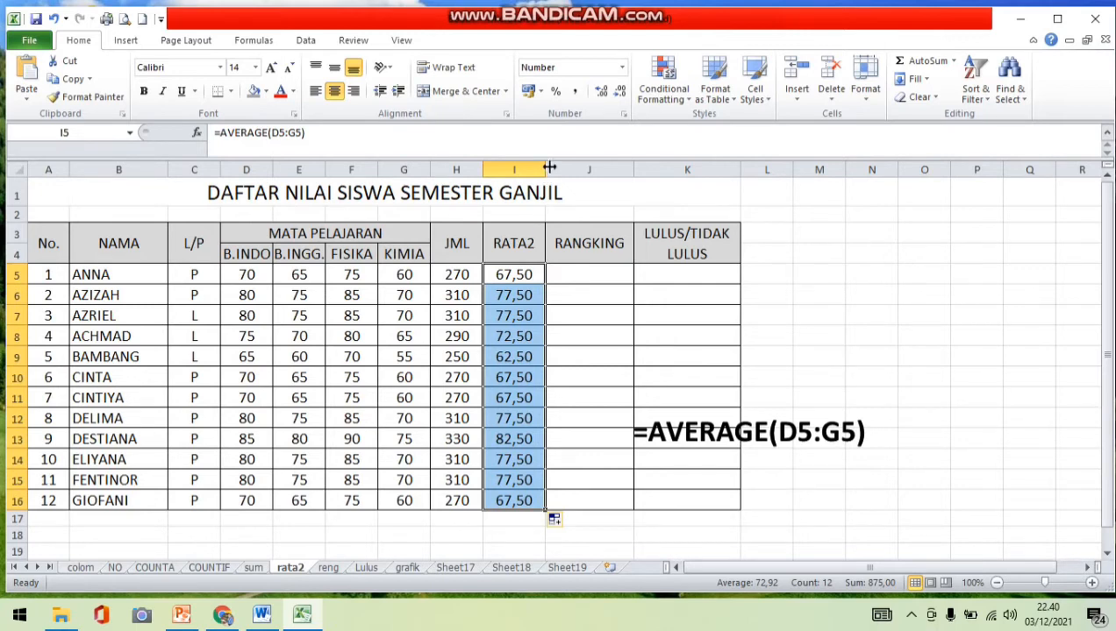
Step: Widen the RATA2 column I on the rata2 sheet
{"action": "left_click_drag", "start_coordinate": [545, 170], "coordinate": [570, 171]}
{"action": "left_click", "coordinate": [590, 295]}
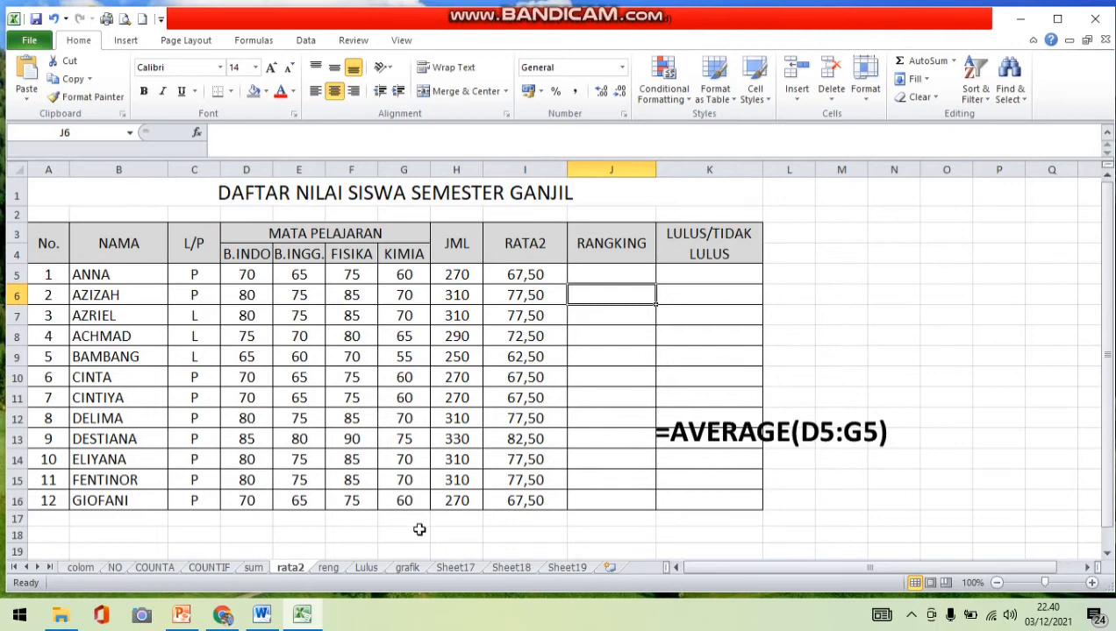
Step: On the reng sheet, clear the existing RANGKING results from J5:J16
{"action": "left_click", "coordinate": [329, 569]}
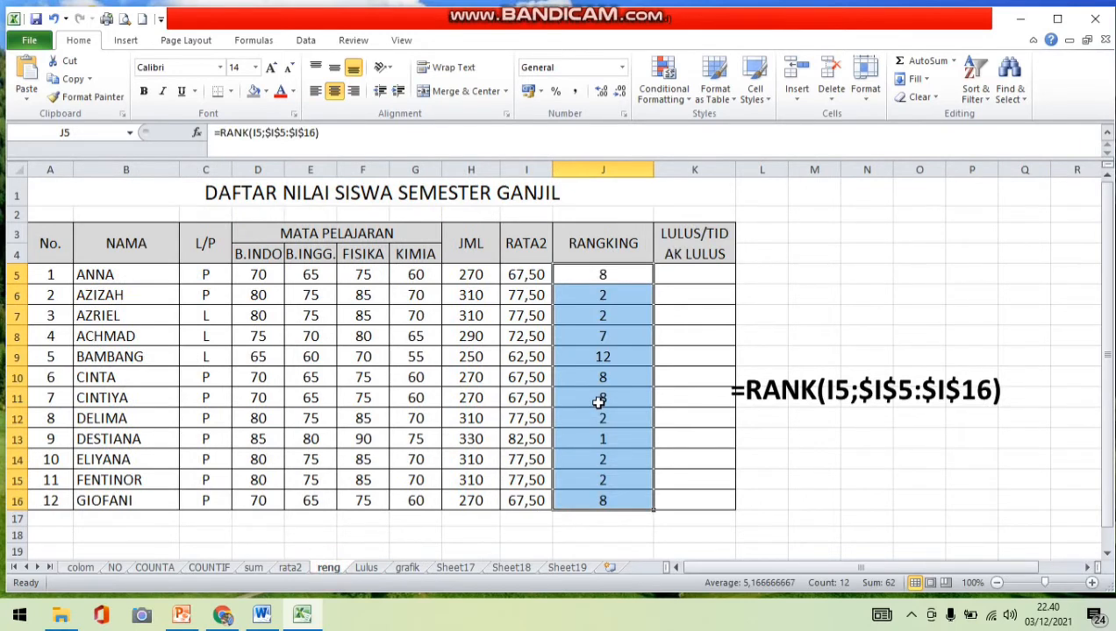
{"action": "key", "text": "Delete"}
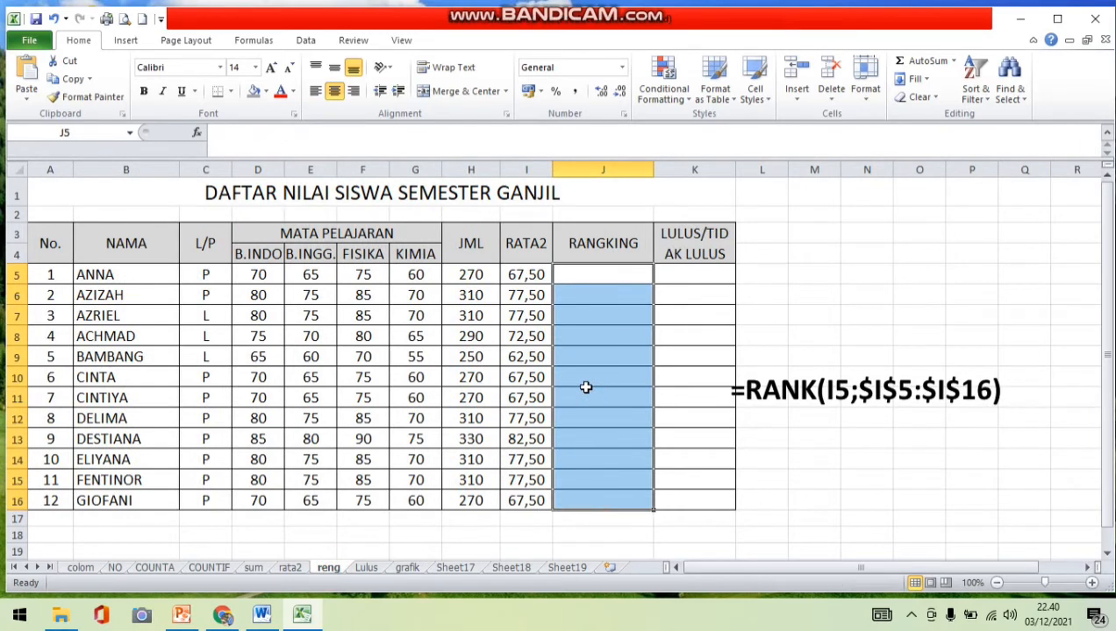
Step: Begin the first student's RANGKING formula in J5 with =RANK(I5; using the RATA2 cell as the number
{"action": "left_click", "coordinate": [586, 277]}
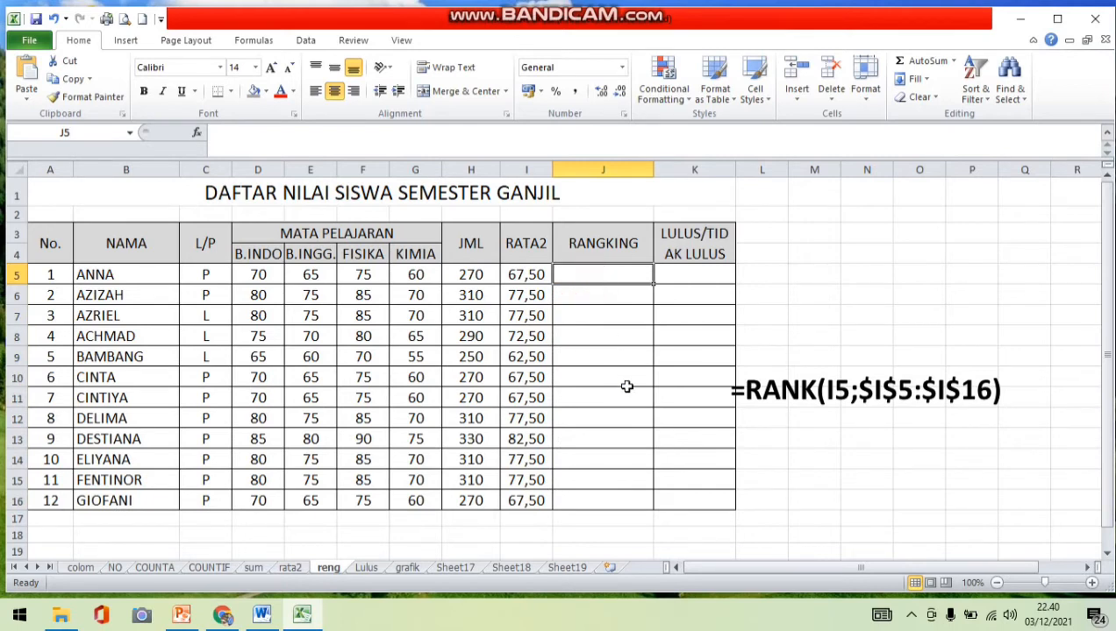
{"action": "type", "text": "="}
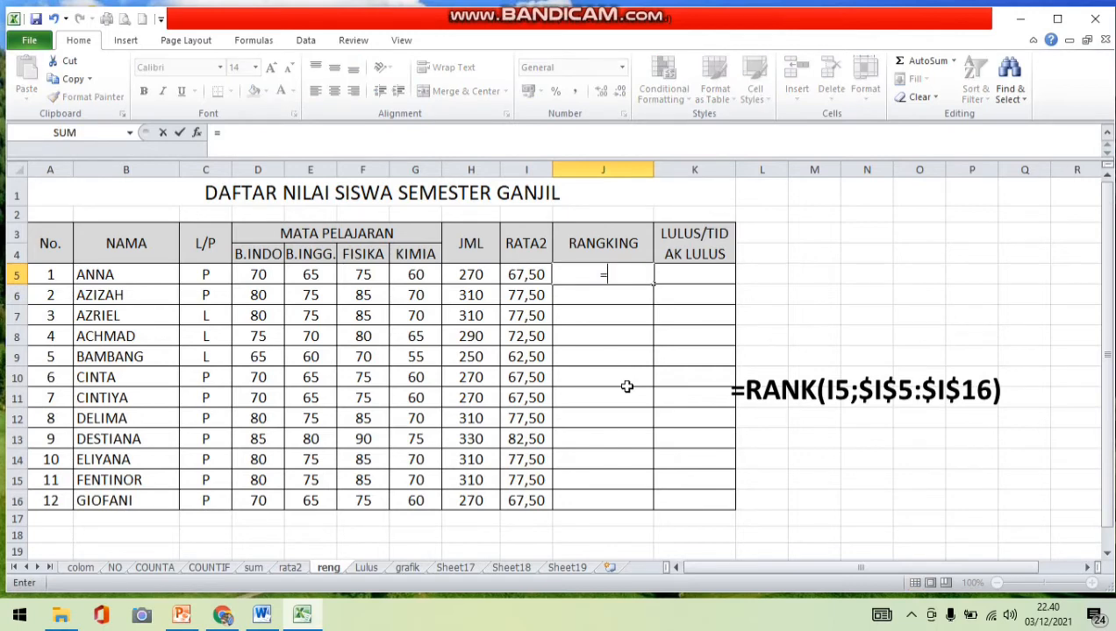
{"action": "type", "text": "RANK"}
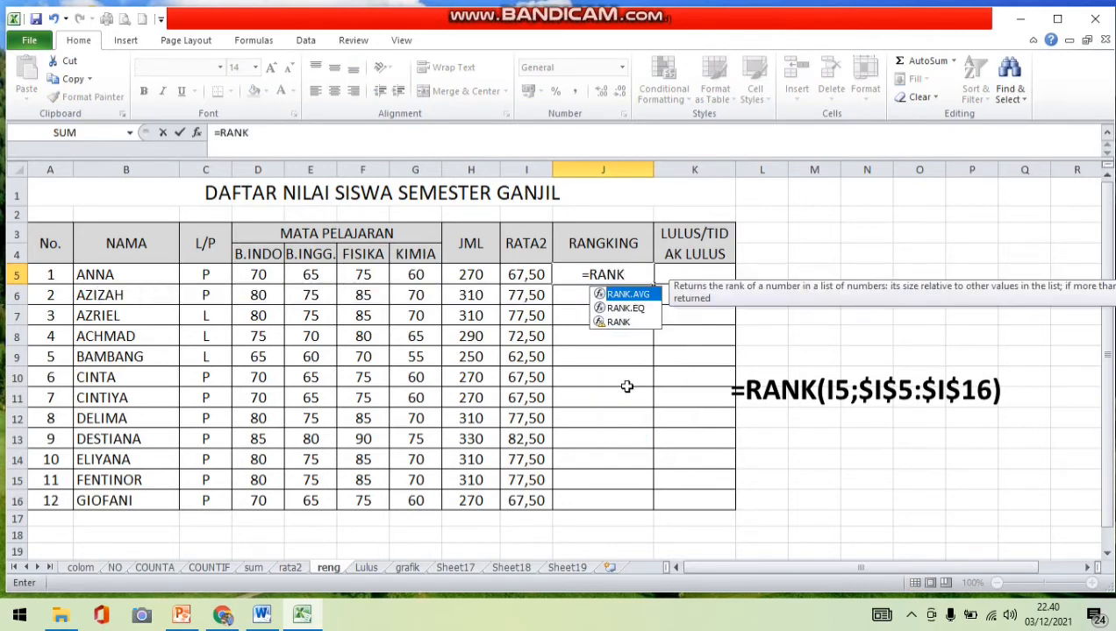
{"action": "type", "text": "("}
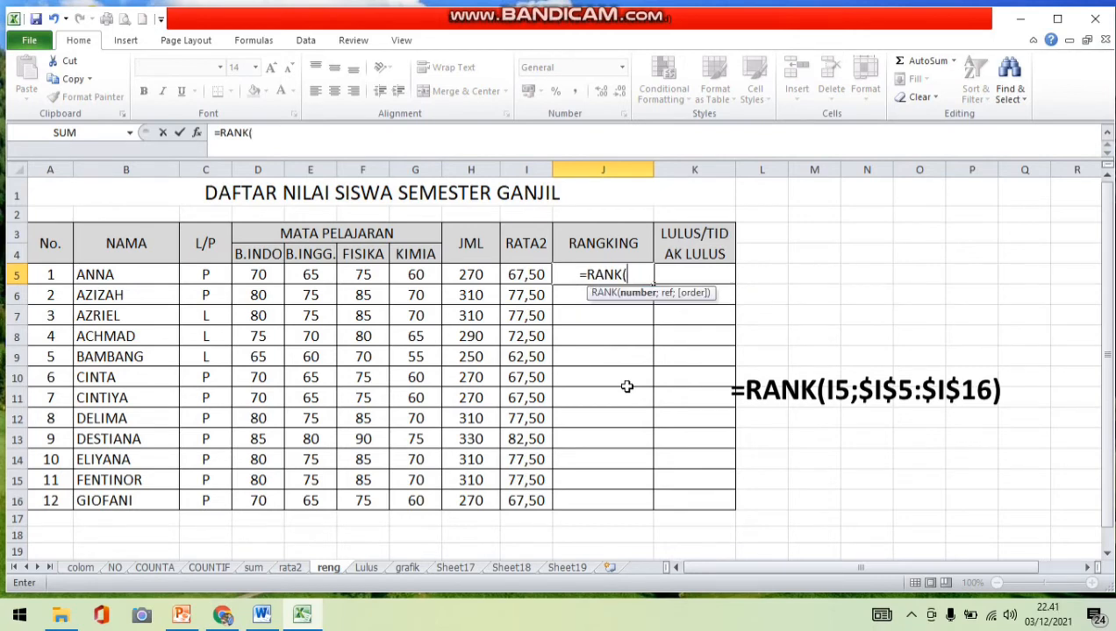
{"action": "left_click", "coordinate": [530, 277]}
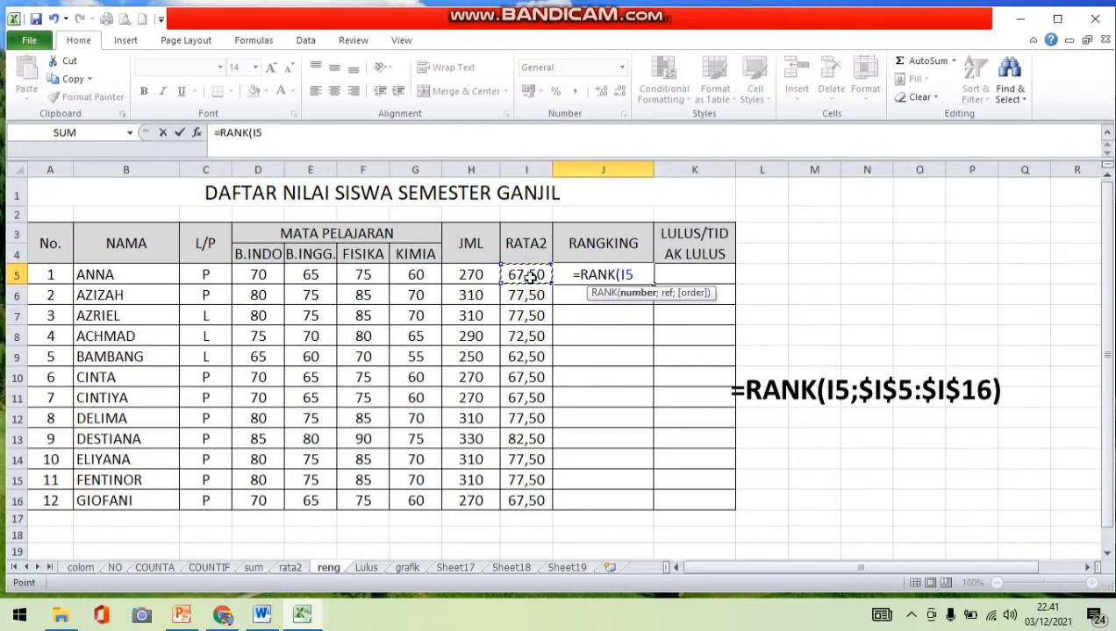
{"action": "type", "text": ";"}
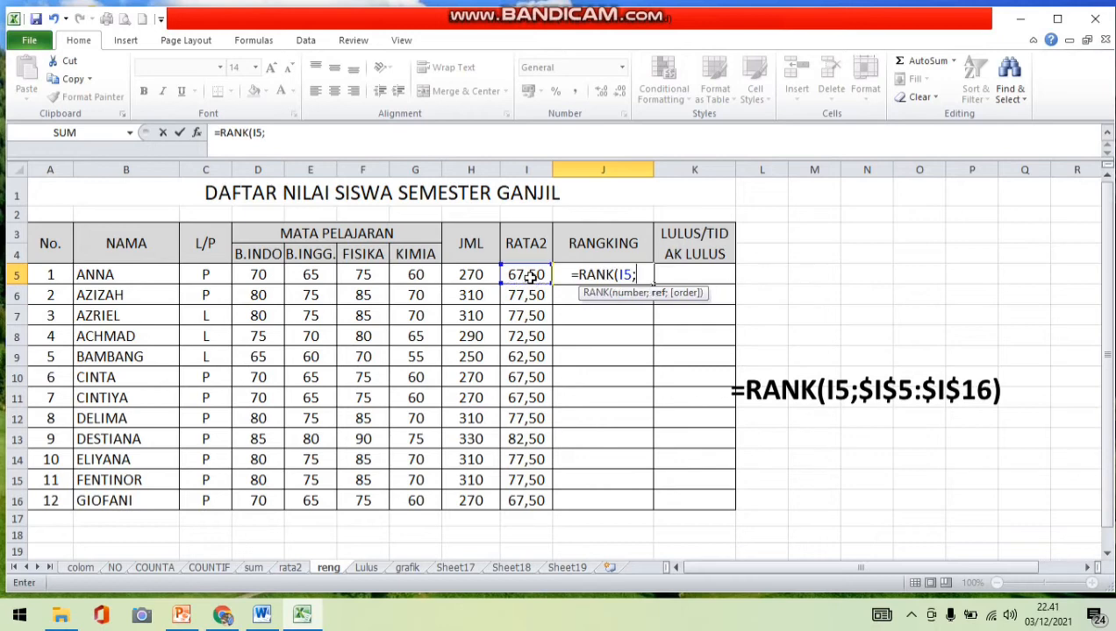
Step: Add $I$5: to the RANK formula as the absolute start of the reference range
{"action": "left_click", "coordinate": [530, 277]}
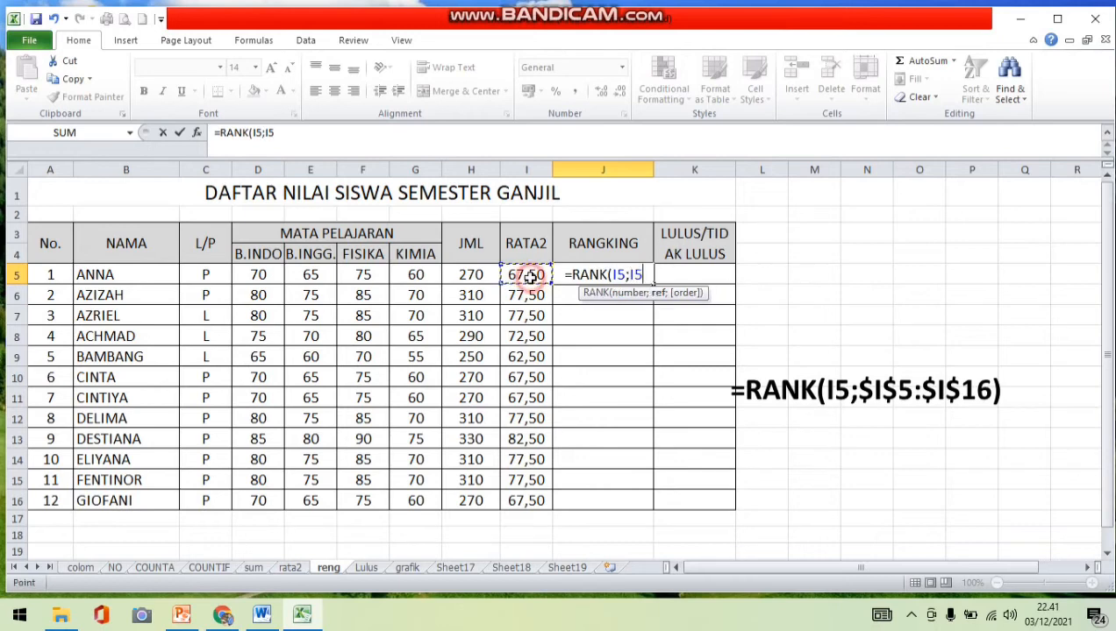
{"action": "left_click", "coordinate": [631, 275]}
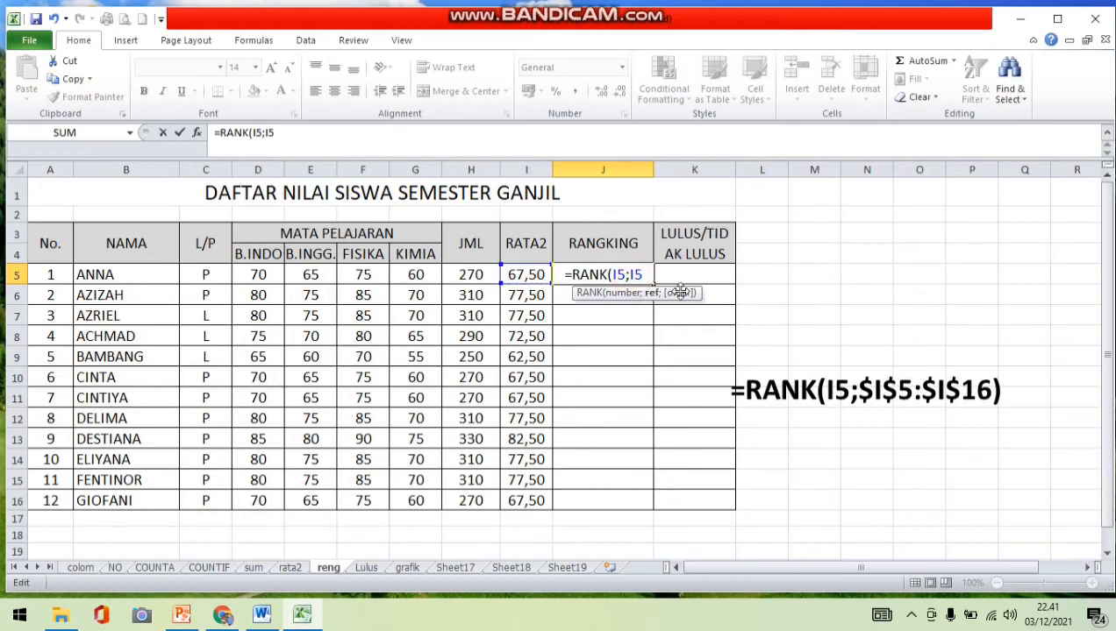
{"action": "type", "text": "$I"}
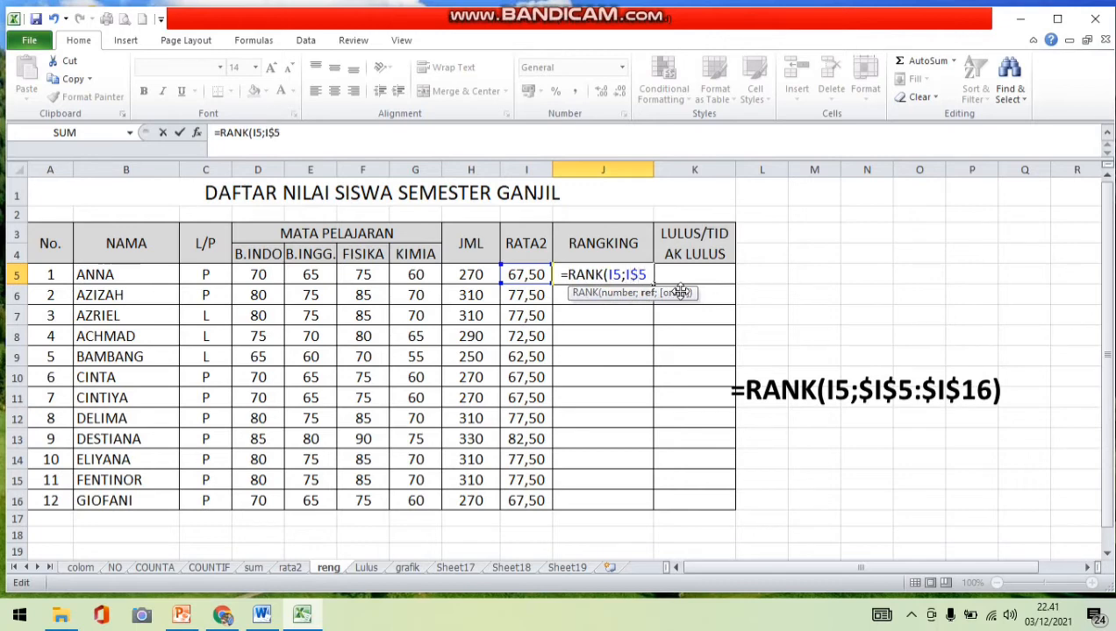
{"action": "type", "text": "$"}
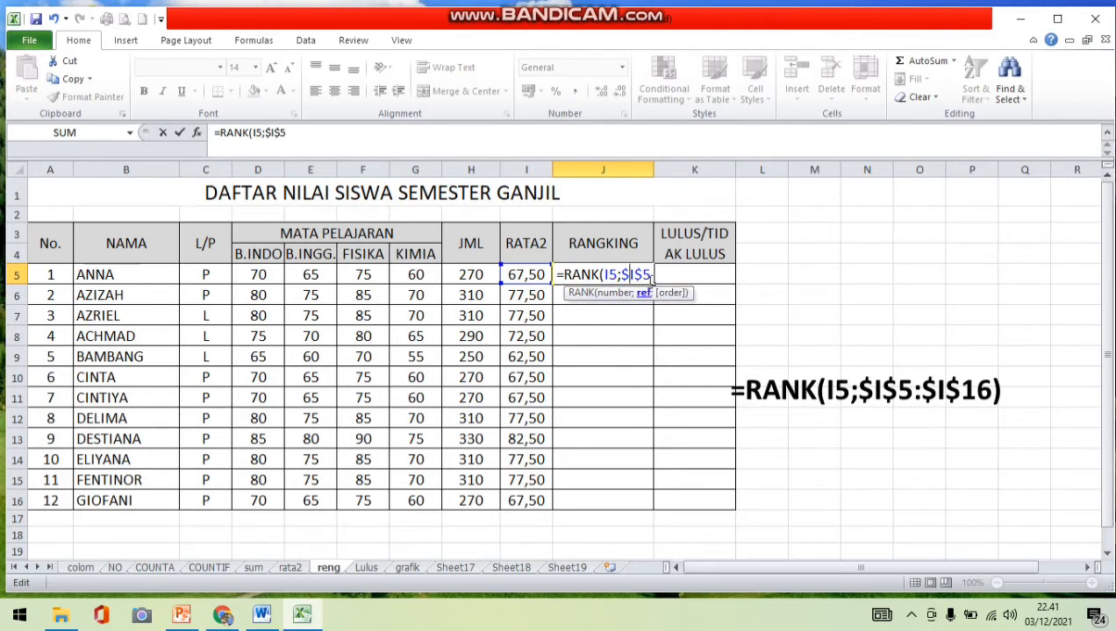
{"action": "left_click", "coordinate": [652, 275]}
{"action": "type", "text": ":"}
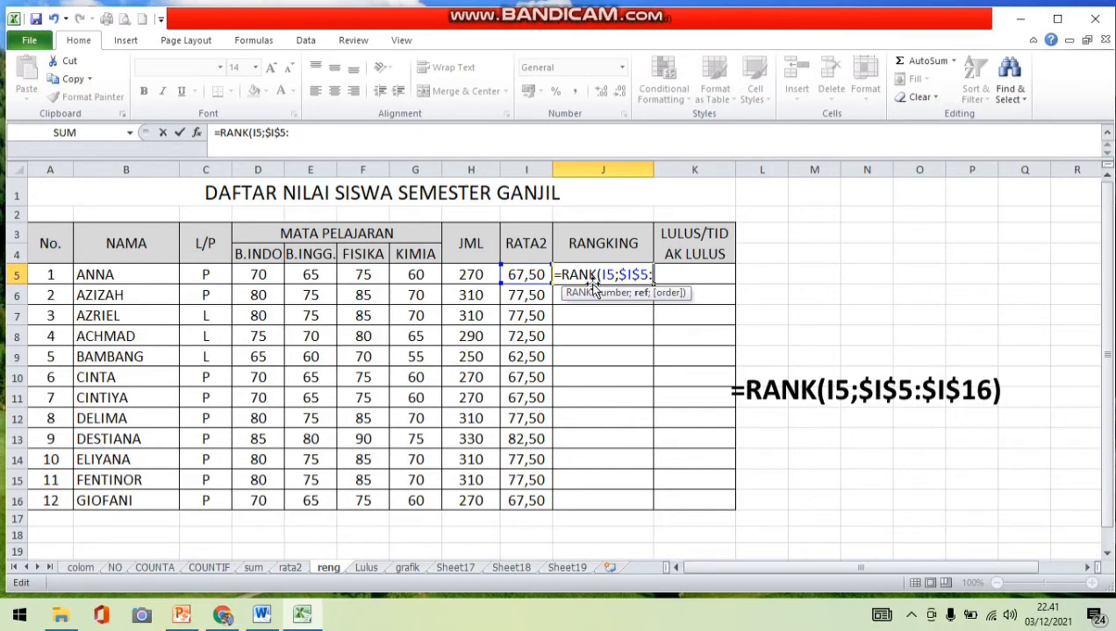
Step: End the RANK reference range with the absolute cell $I$16 and commit the formula in J5
{"action": "left_click", "coordinate": [523, 502]}
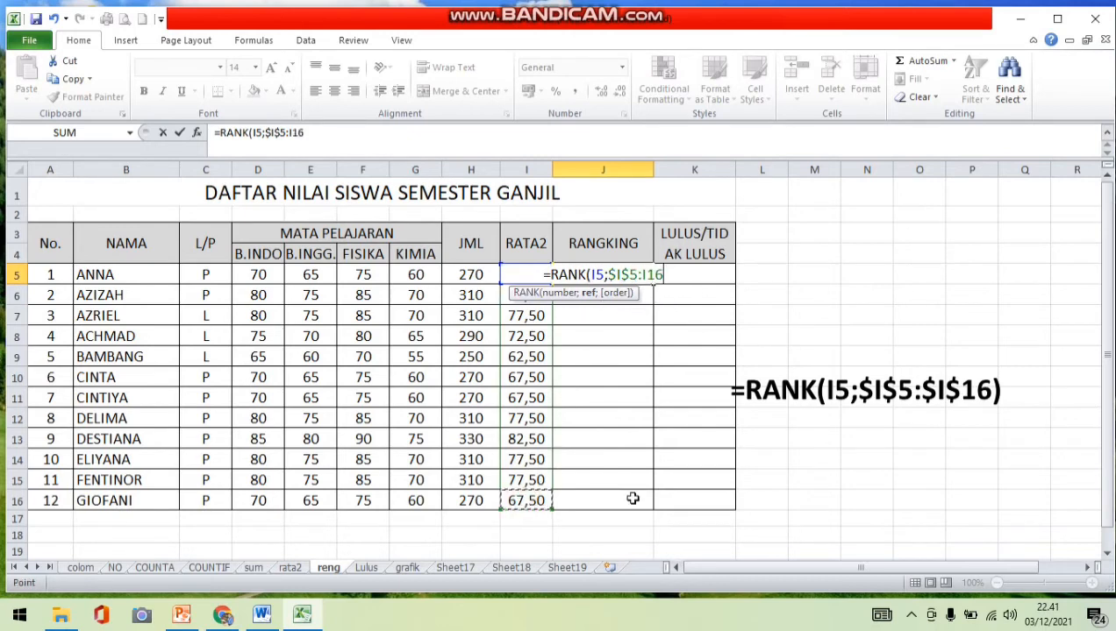
{"action": "left_click", "coordinate": [647, 274]}
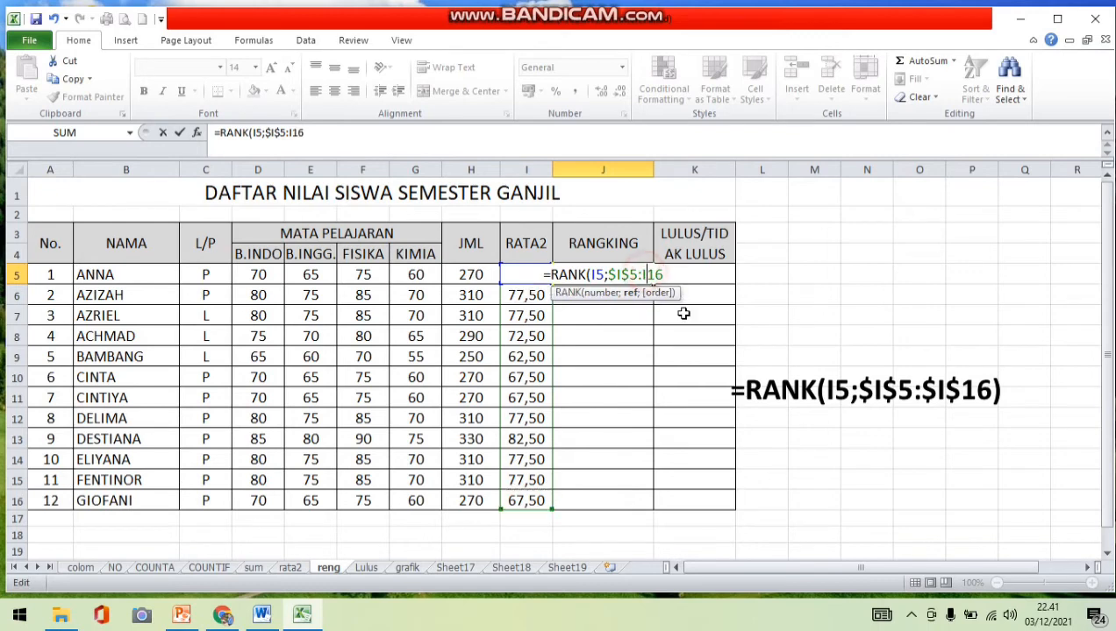
{"action": "type", "text": "$"}
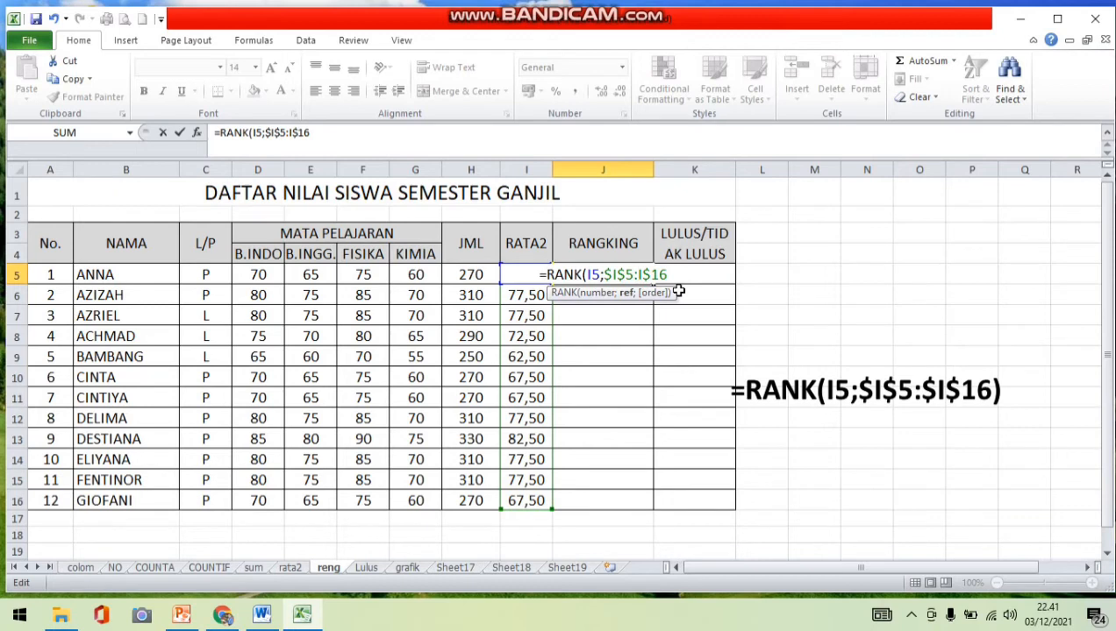
{"action": "key", "text": "Left"}
{"action": "key", "text": "Left"}
{"action": "type", "text": "$"}
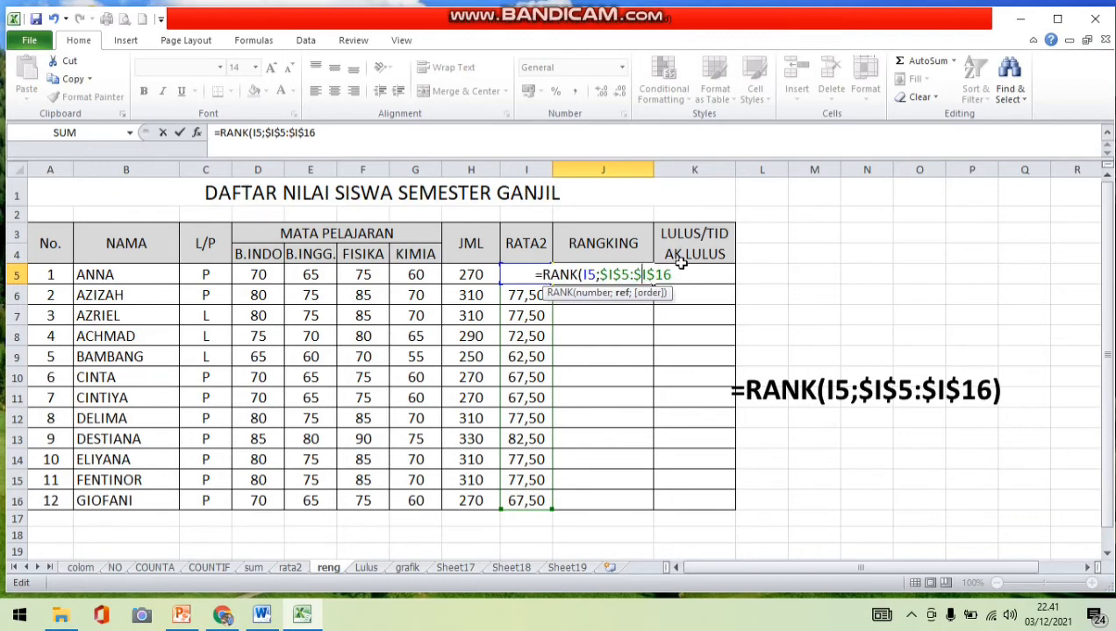
{"action": "left_click", "coordinate": [681, 263]}
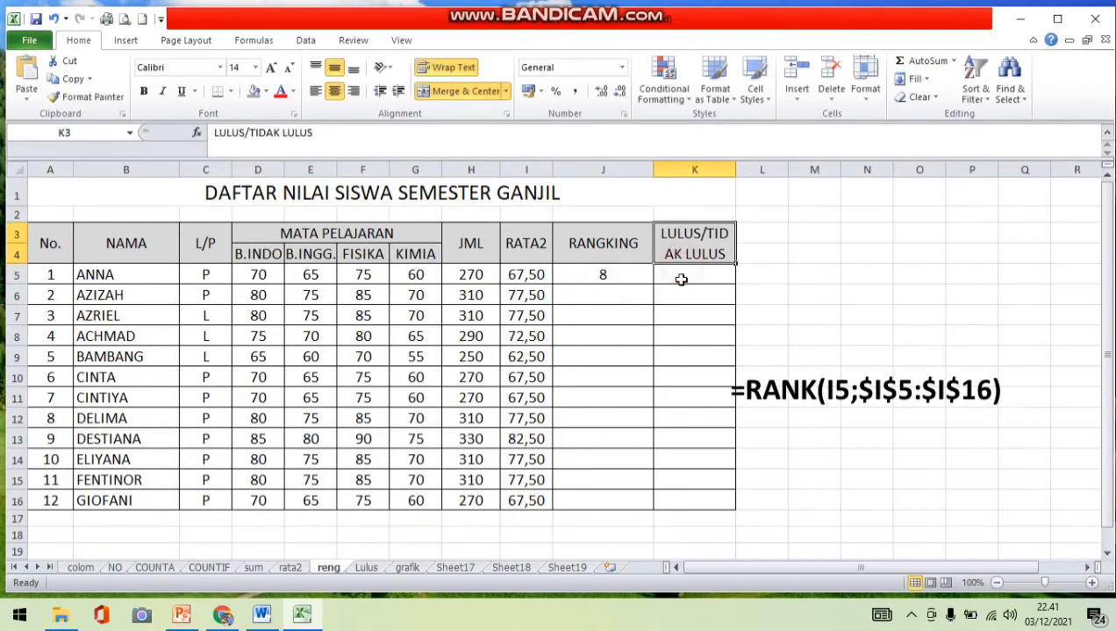
Step: Fill the RANGKING formula from J5 down to J16
{"action": "left_click", "coordinate": [618, 276]}
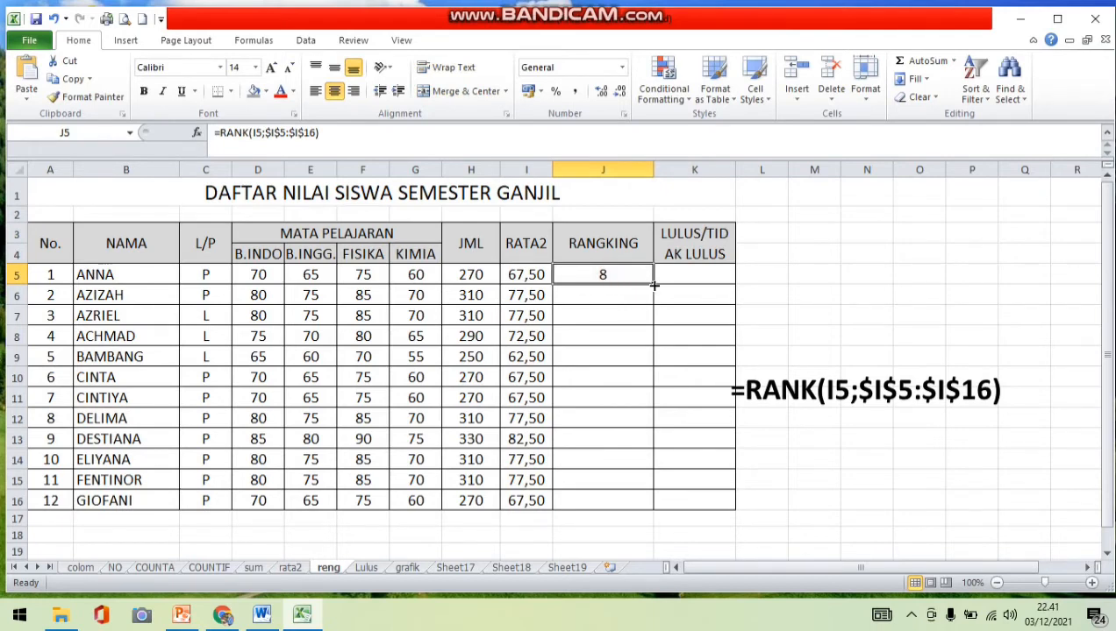
{"action": "left_click_drag", "start_coordinate": [653, 285], "coordinate": [655, 501]}
{"action": "left_click", "coordinate": [696, 459]}
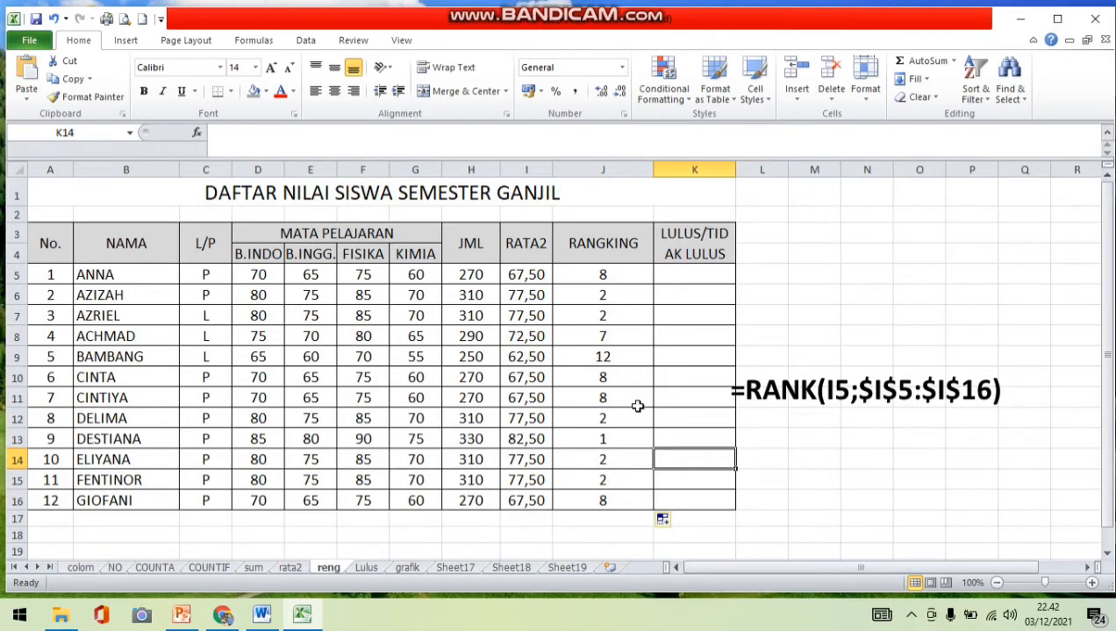
{"action": "left_click", "coordinate": [635, 274]}
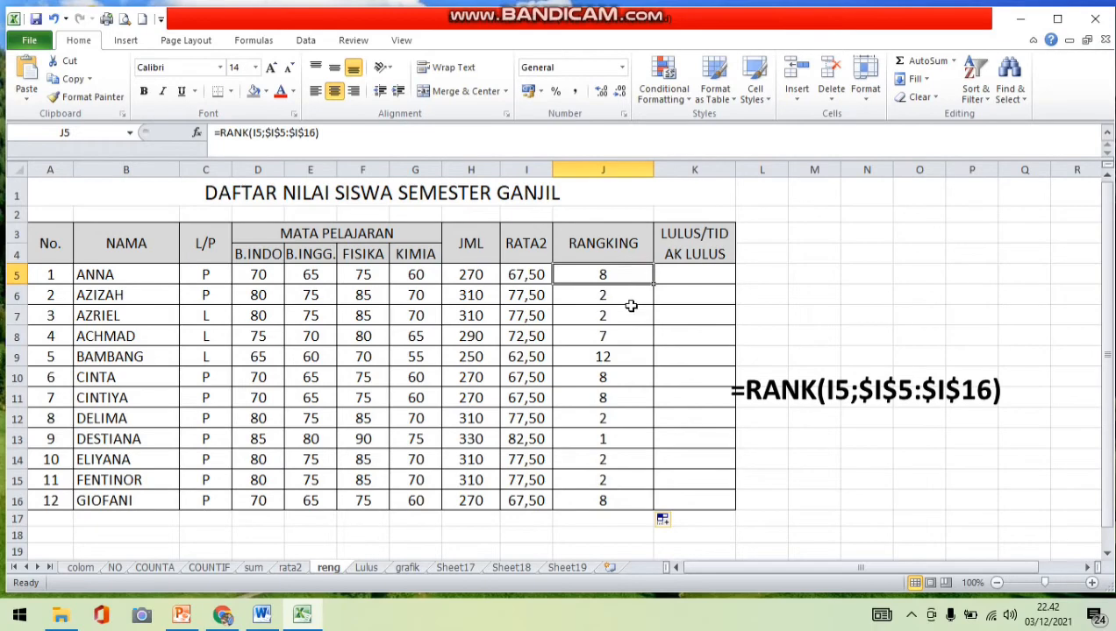
{"action": "scroll", "coordinate": [631, 349], "scroll_direction": "down", "scroll_amount": 2}
{"action": "scroll", "coordinate": [631, 349], "scroll_direction": "up", "scroll_amount": 2}
Step: On the Lulus sheet, begin the LULUS/TIDAK LULUS formula in K5 with =IF(I5<60;
{"action": "left_click", "coordinate": [366, 568]}
{"action": "left_click", "coordinate": [693, 332]}
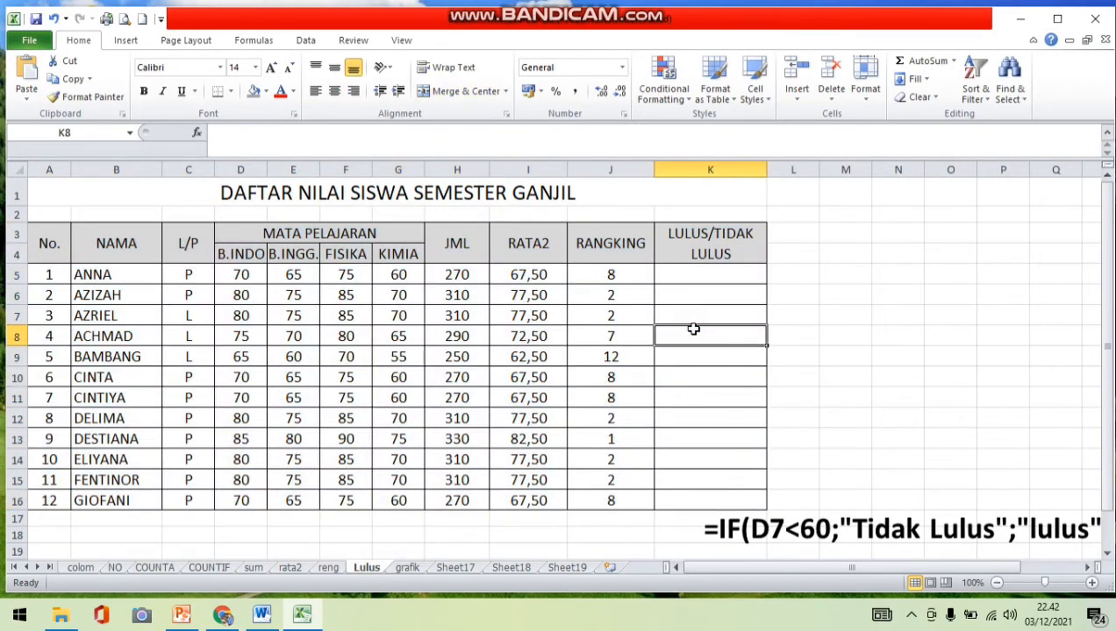
{"action": "left_click", "coordinate": [694, 271]}
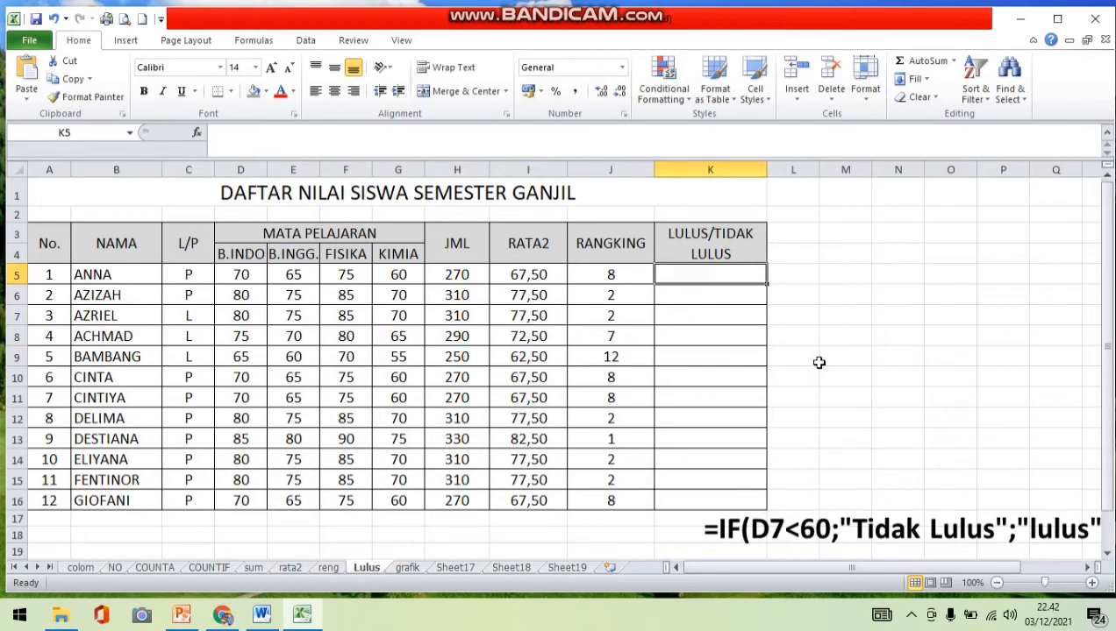
{"action": "type", "text": "=I"}
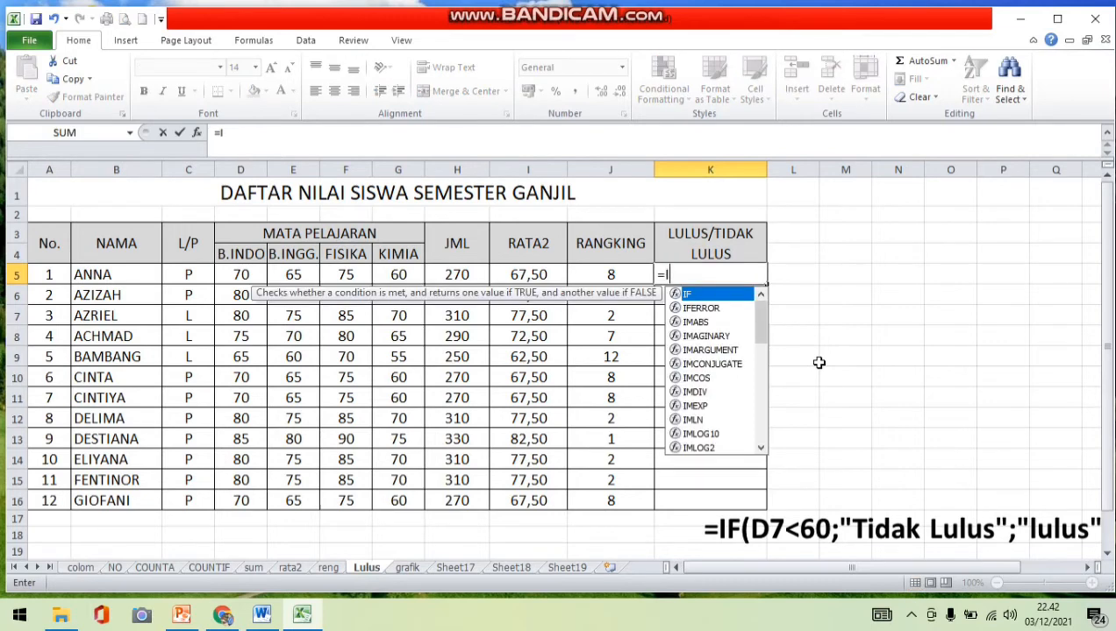
{"action": "type", "text": "F"}
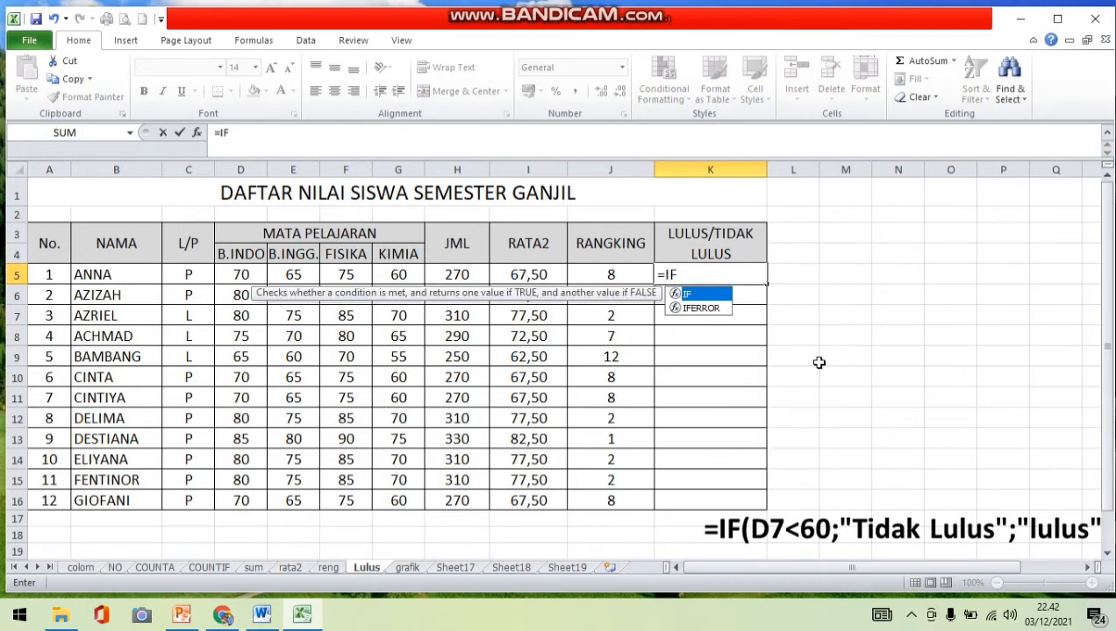
{"action": "type", "text": "("}
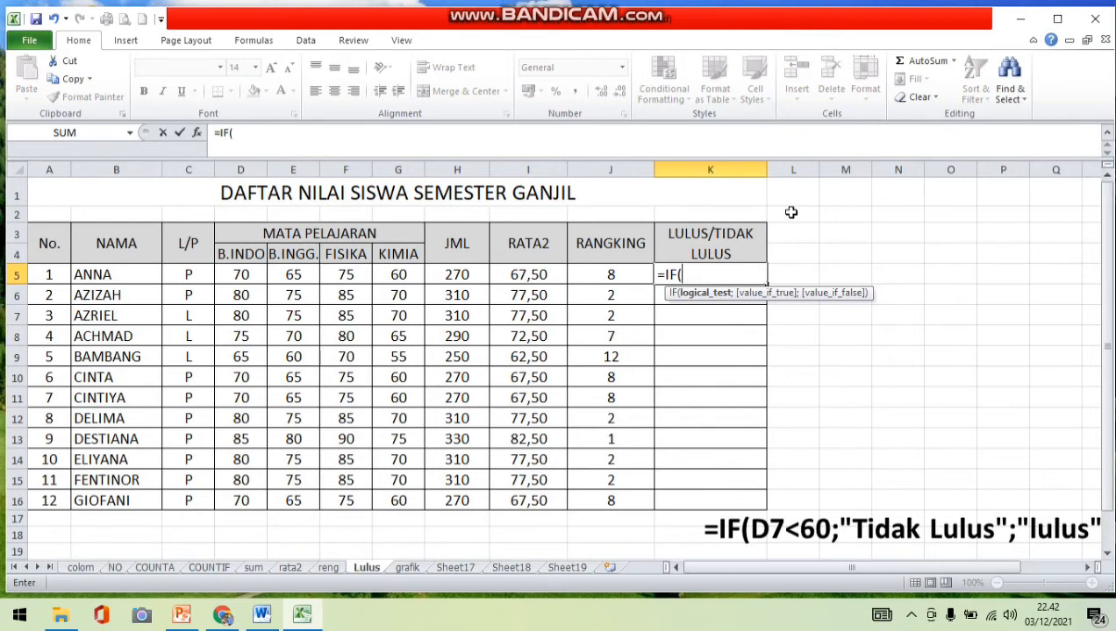
{"action": "left_click", "coordinate": [530, 273]}
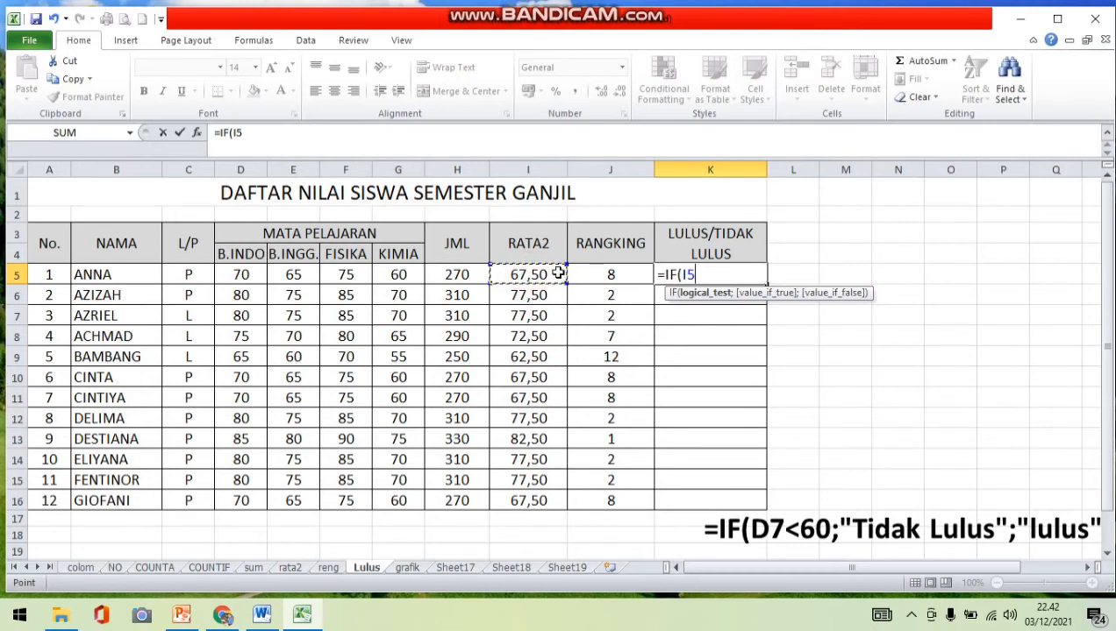
{"action": "type", "text": "<6"}
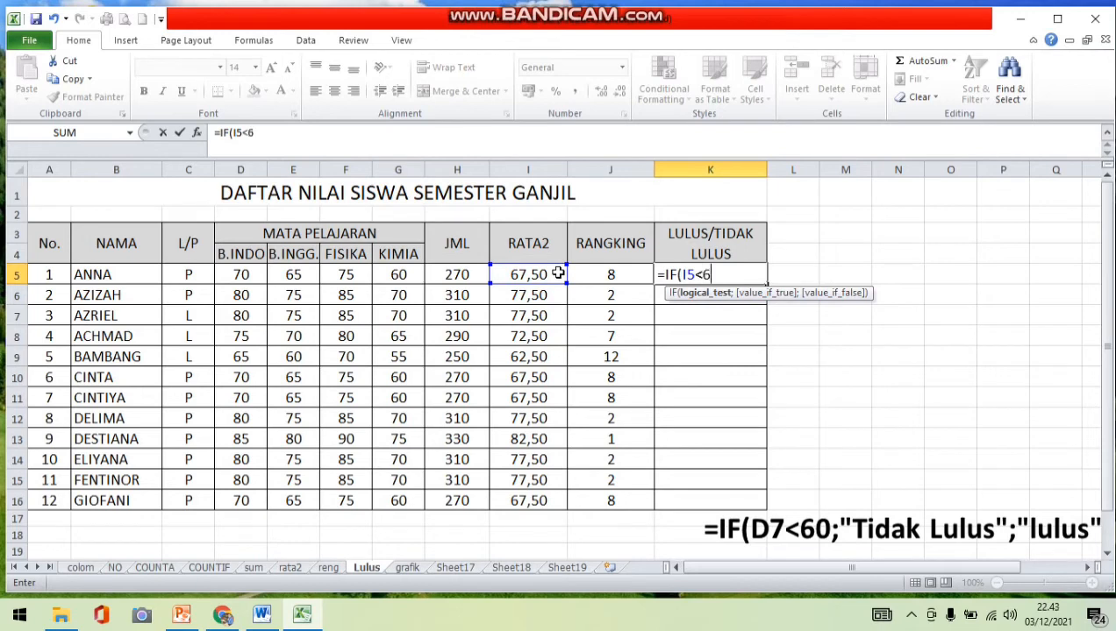
{"action": "type", "text": "0;"}
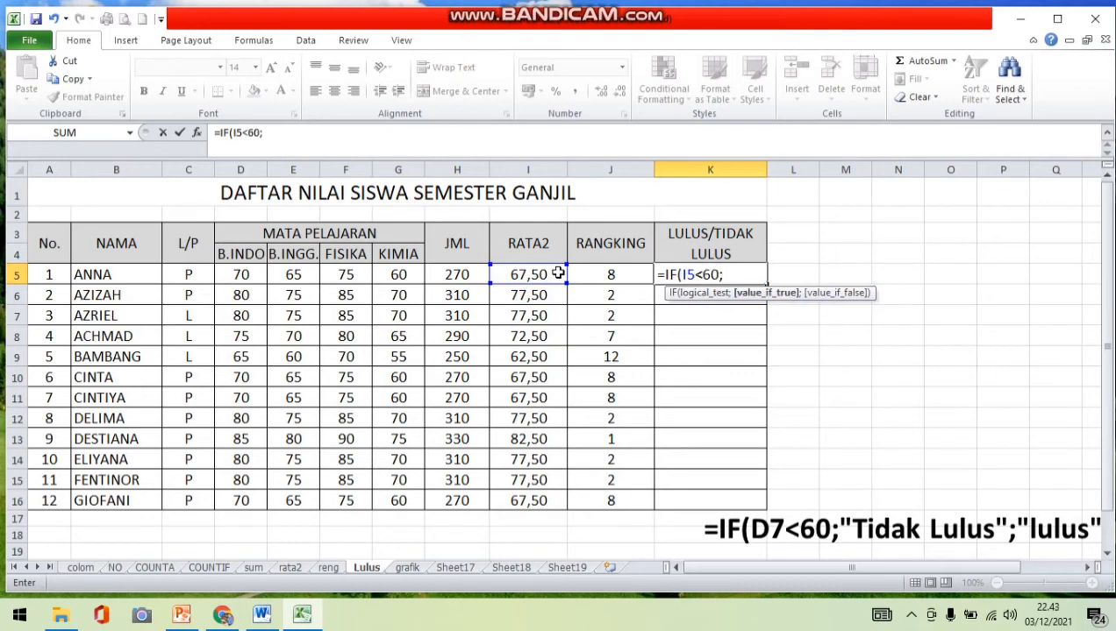
Step: Try to complete and commit the K5 formula as =IF(I5<60;Tidak Lulus";"Lulus")
{"action": "type", "text": "tidak Lu"}
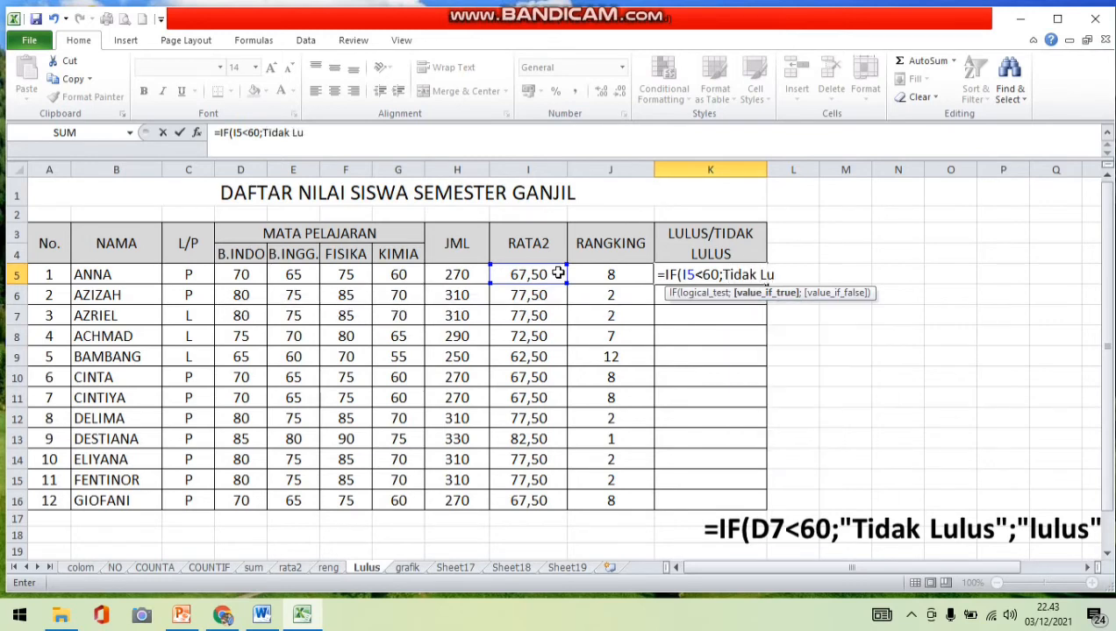
{"action": "type", "text": "lus\";\"l"}
{"action": "key", "text": "BackSpace"}
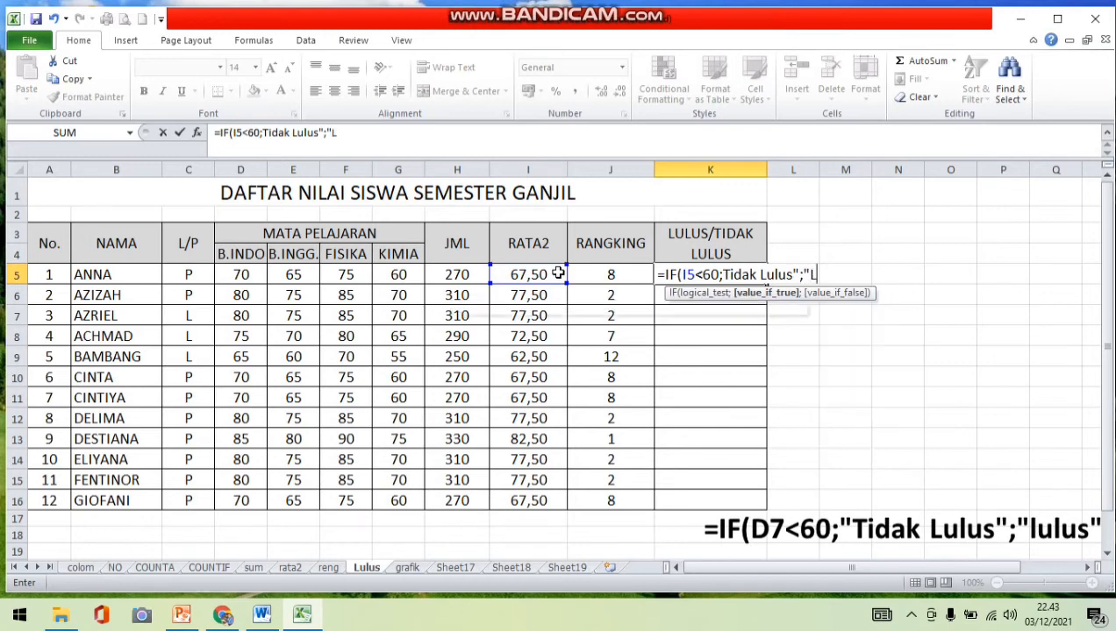
{"action": "type", "text": "Lulus"}
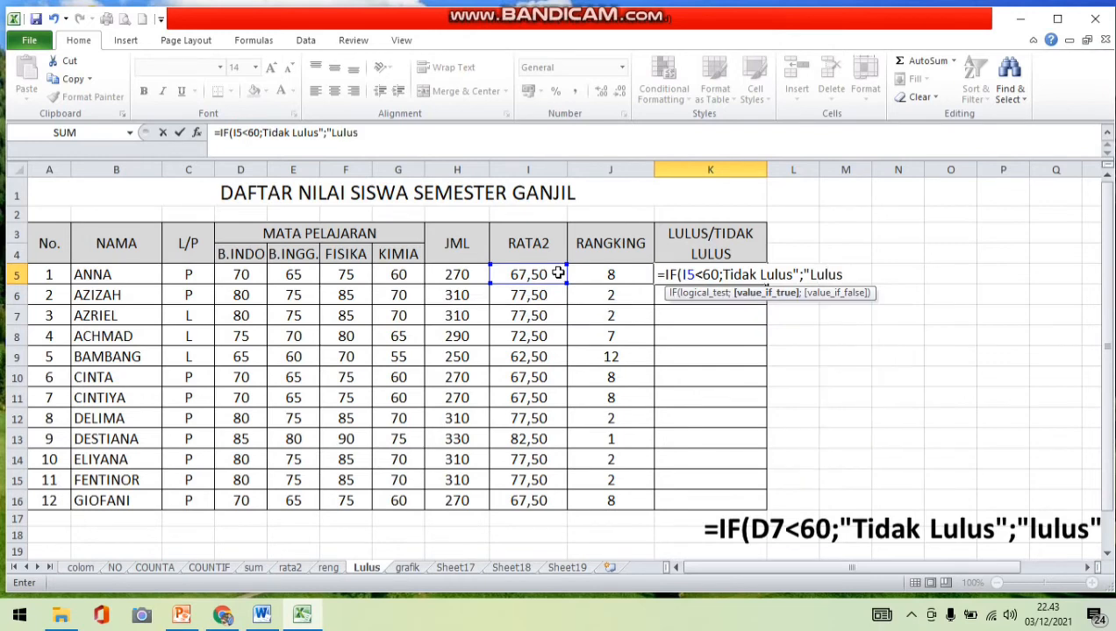
{"action": "type", "text": "\")"}
{"action": "key", "text": "Return"}
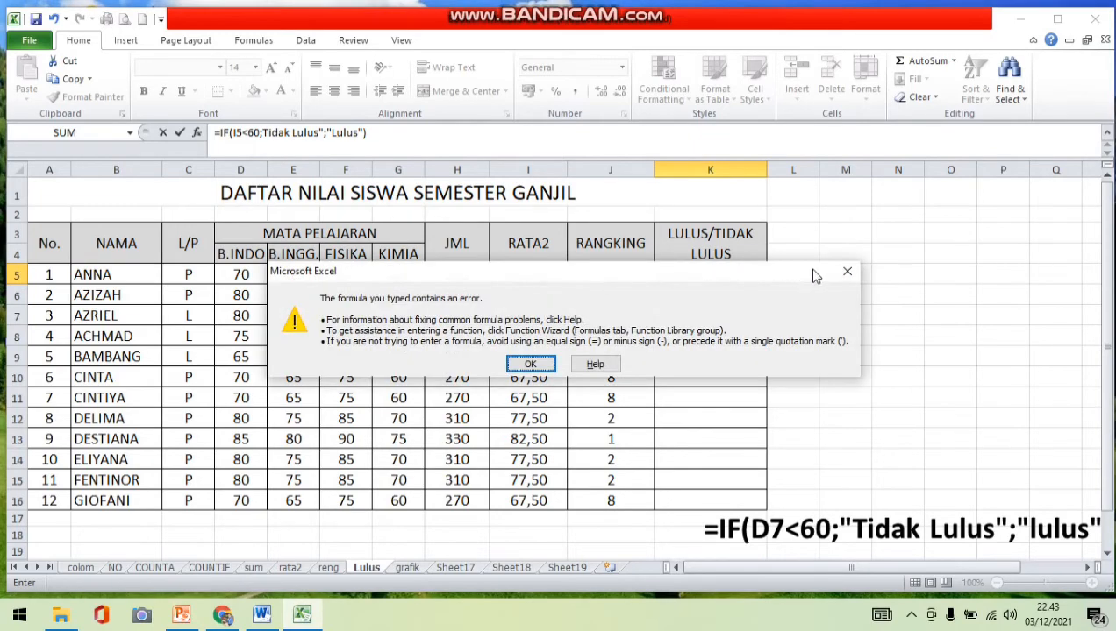
{"action": "left_click", "coordinate": [847, 276]}
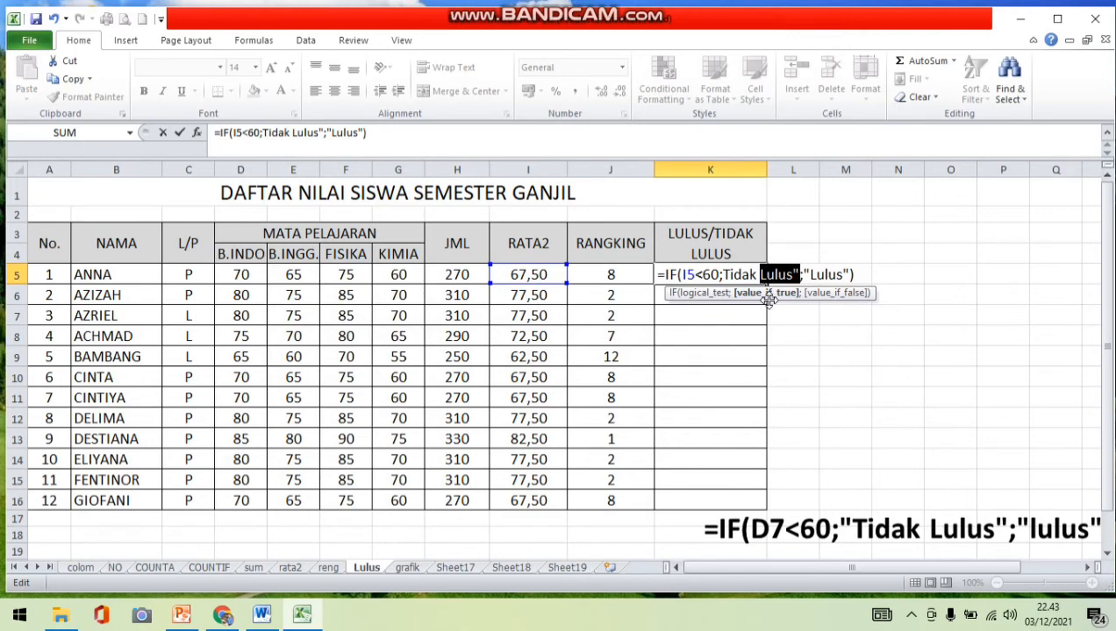
Step: Erase both result arguments from the K5 formula, back to =IF(I5<60)
{"action": "left_click", "coordinate": [808, 275]}
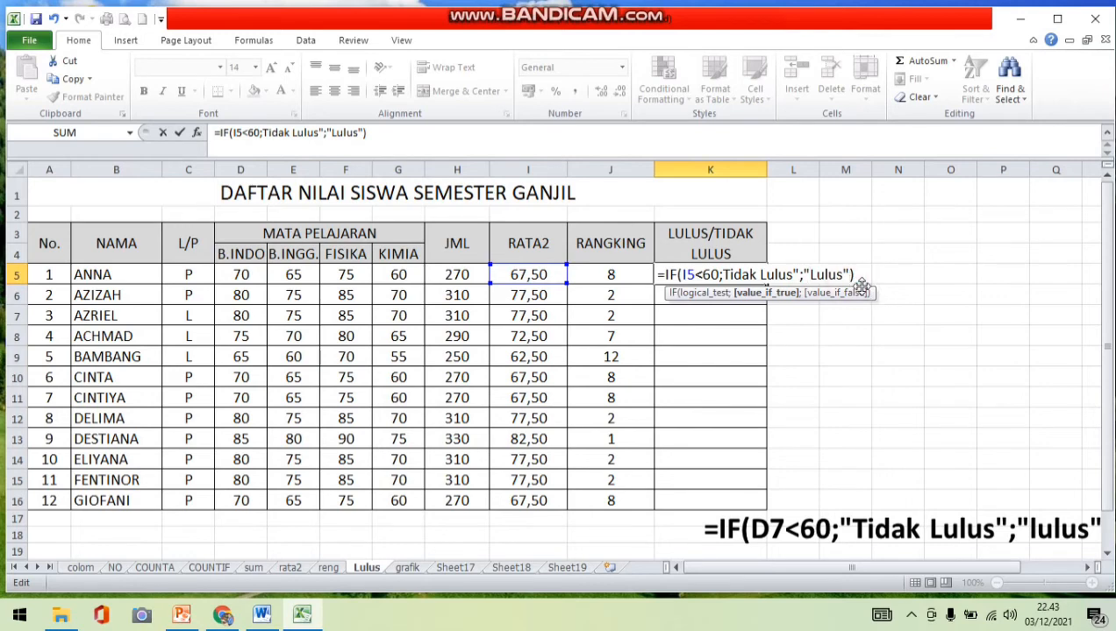
{"action": "key", "text": "BackSpace"}
{"action": "key", "text": "BackSpace"}
{"action": "key", "text": "BackSpace"}
{"action": "key", "text": "BackSpace"}
{"action": "key", "text": "BackSpace"}
{"action": "key", "text": "BackSpace"}
{"action": "key", "text": "BackSpace"}
{"action": "key", "text": "BackSpace"}
{"action": "key", "text": "BackSpace"}
{"action": "key", "text": "BackSpace"}
{"action": "key", "text": "BackSpace"}
{"action": "key", "text": "BackSpace"}
{"action": "key", "text": "BackSpace"}
{"action": "key", "text": "BackSpace"}
{"action": "key", "text": "BackSpace"}
{"action": "key", "text": "BackSpace"}
{"action": "key", "text": "BackSpace"}
{"action": "key", "text": "BackSpace"}
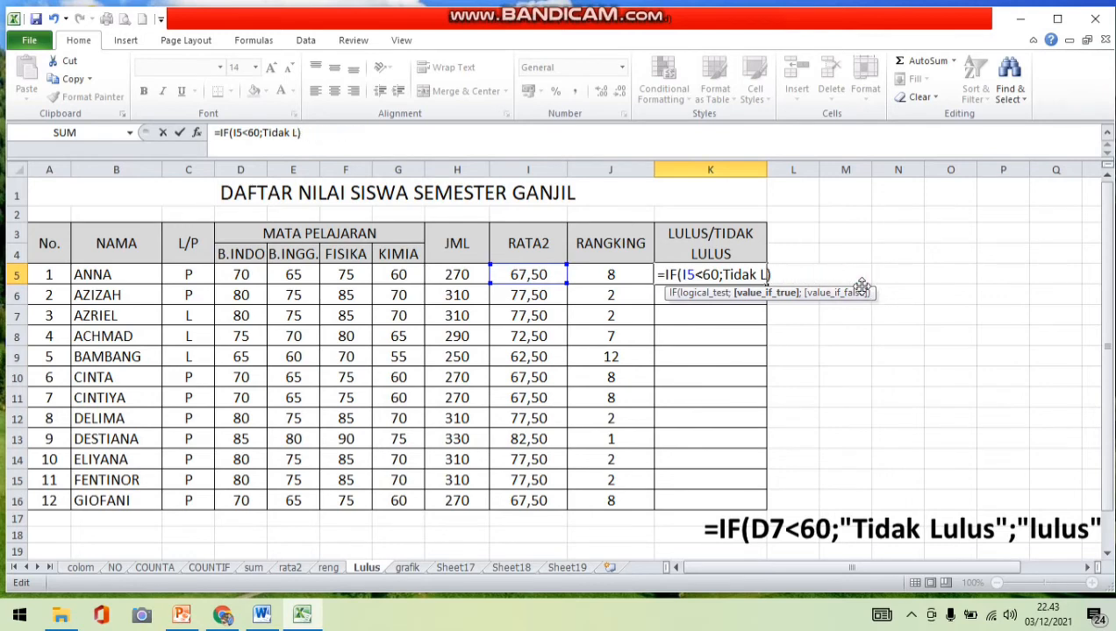
{"action": "key", "text": "BackSpace"}
{"action": "key", "text": "BackSpace"}
{"action": "key", "text": "BackSpace"}
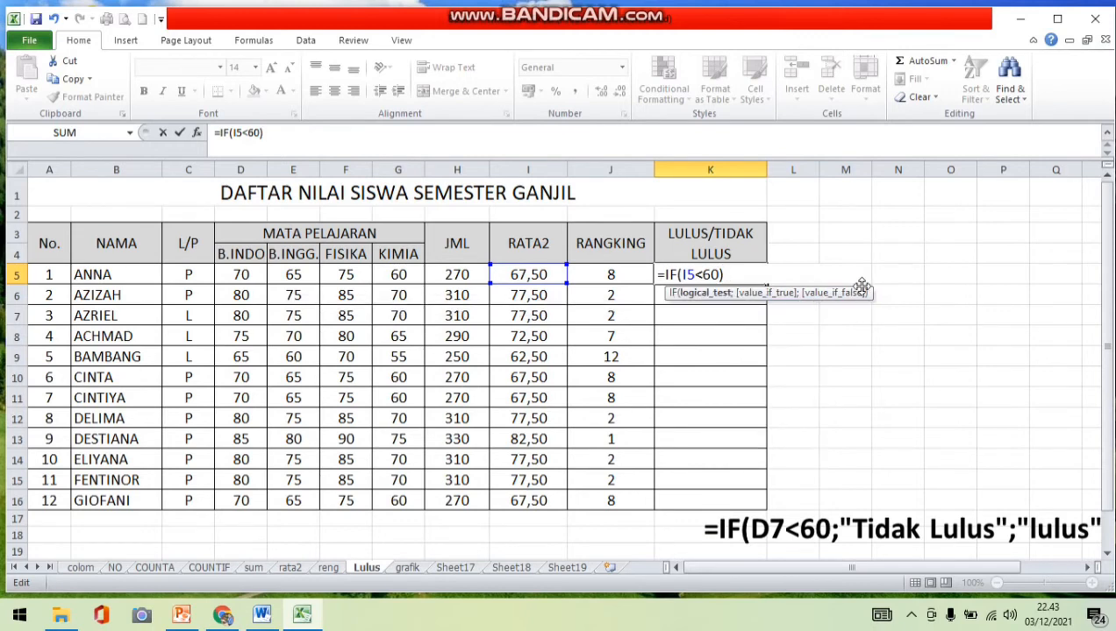
Step: Add "Tidak Lulus" in quotes as the value-if-true argument of the K5 formula, followed by a semicolon
{"action": "type", "text": ";"}
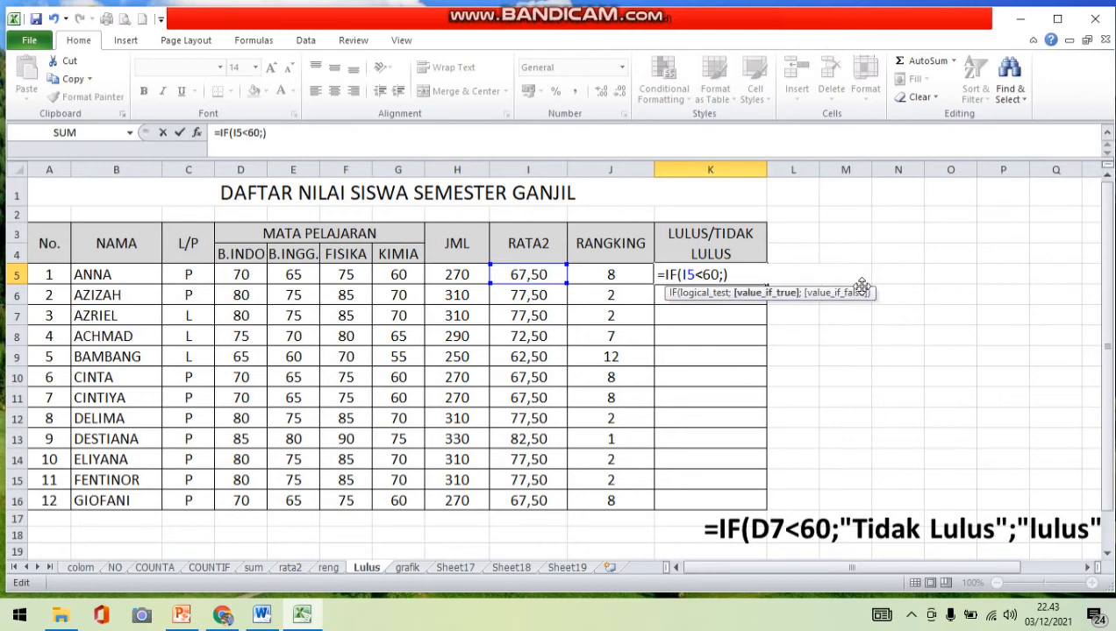
{"action": "type", "text": "\""}
{"action": "type", "text": "Tid"}
{"action": "type", "text": "ak Lu"}
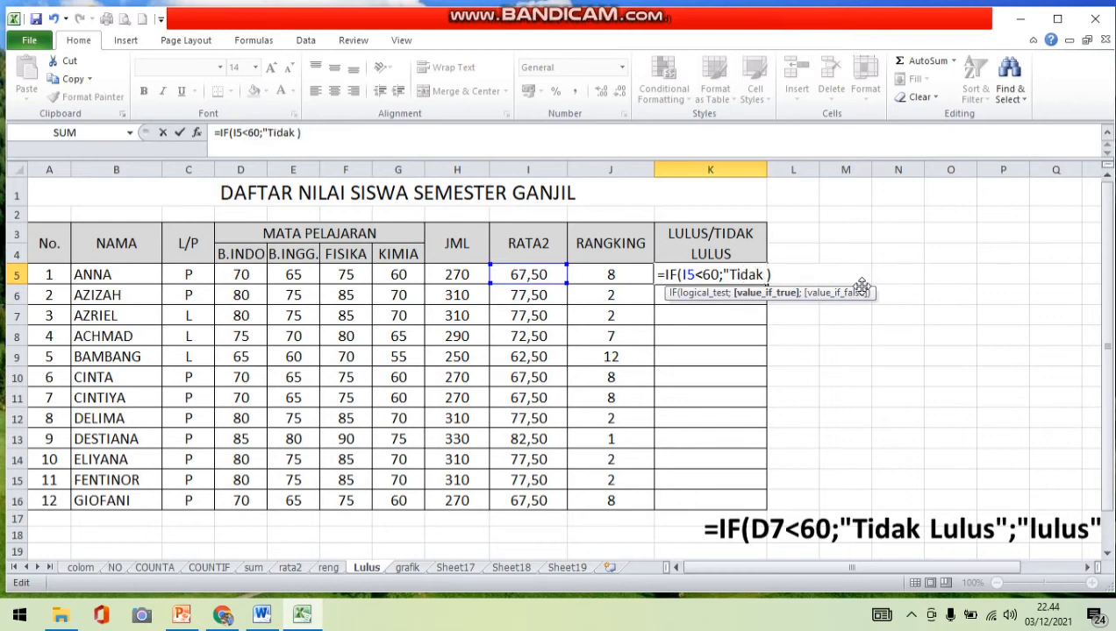
{"action": "type", "text": "lus"}
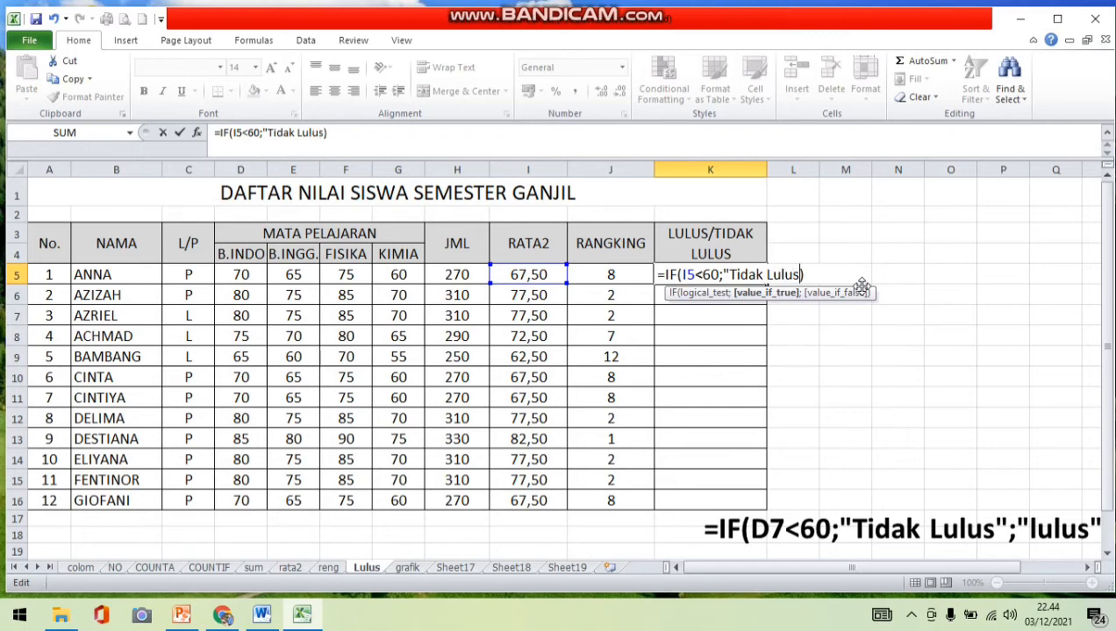
{"action": "type", "text": ";"}
{"action": "key", "text": "BackSpace"}
{"action": "type", "text": "\";"}
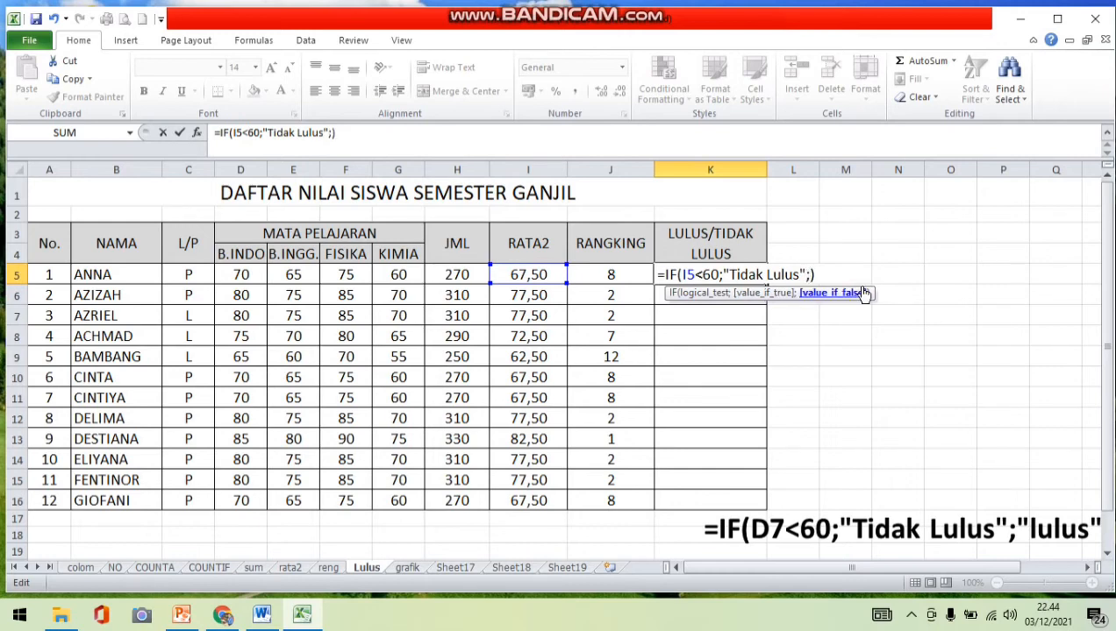
Step: Add "Lulus" as the value-if-false argument and commit K5 as =IF(I5<60;"Tidak Lulus";"Lulus") with a single closing parenthesis
{"action": "type", "text": "\"Lulus"}
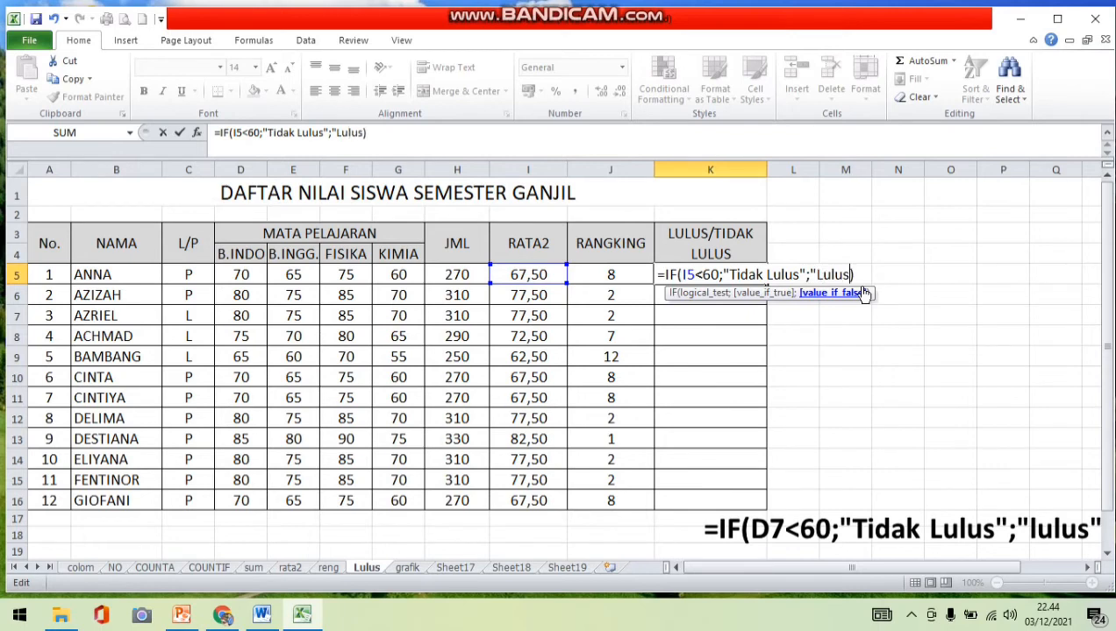
{"action": "type", "text": "\")"}
{"action": "key", "text": "Return"}
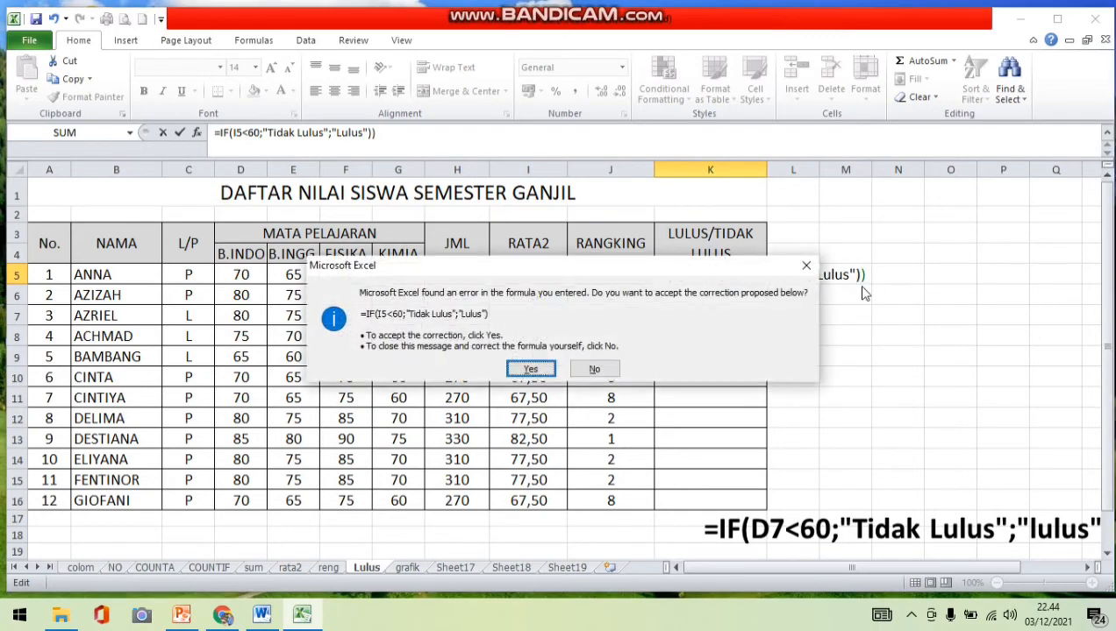
{"action": "left_click", "coordinate": [798, 266]}
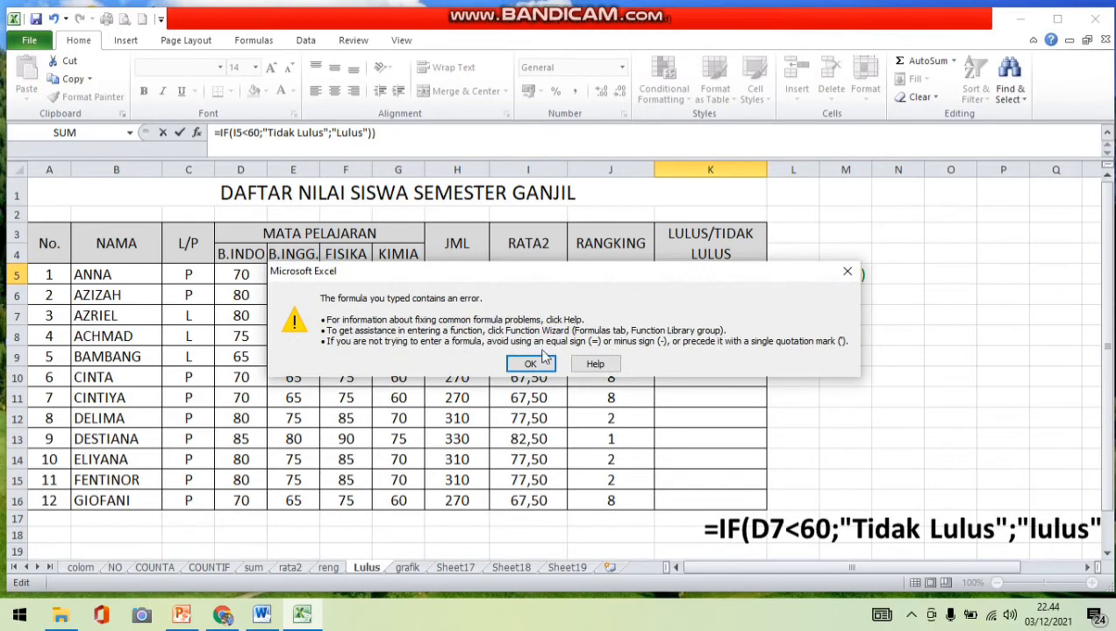
{"action": "left_click", "coordinate": [540, 363]}
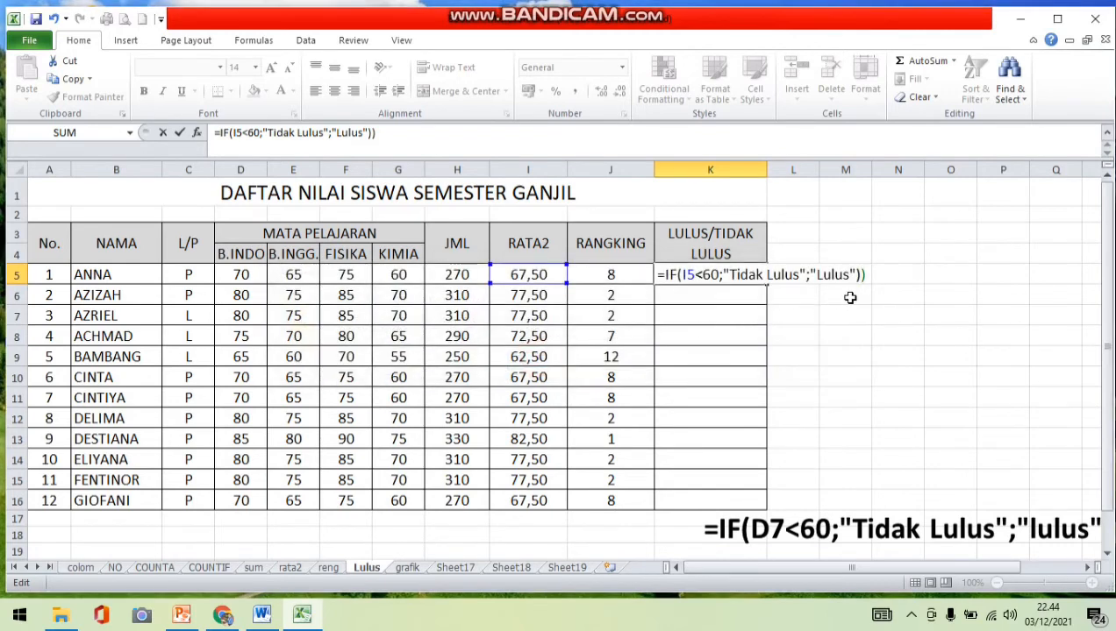
{"action": "key", "text": "BackSpace"}
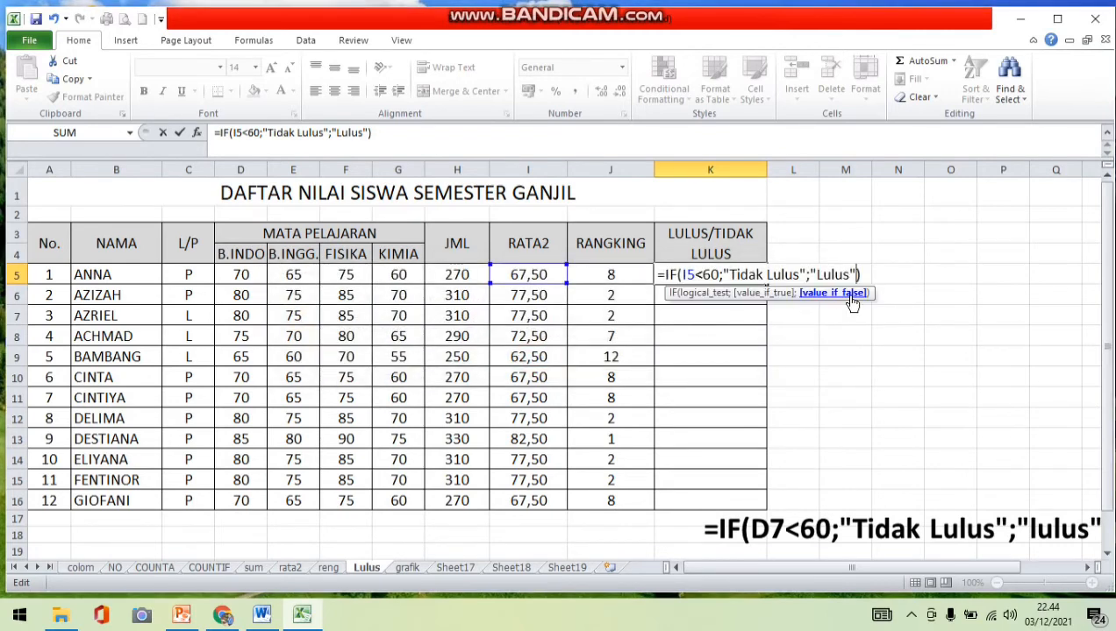
{"action": "key", "text": "Return"}
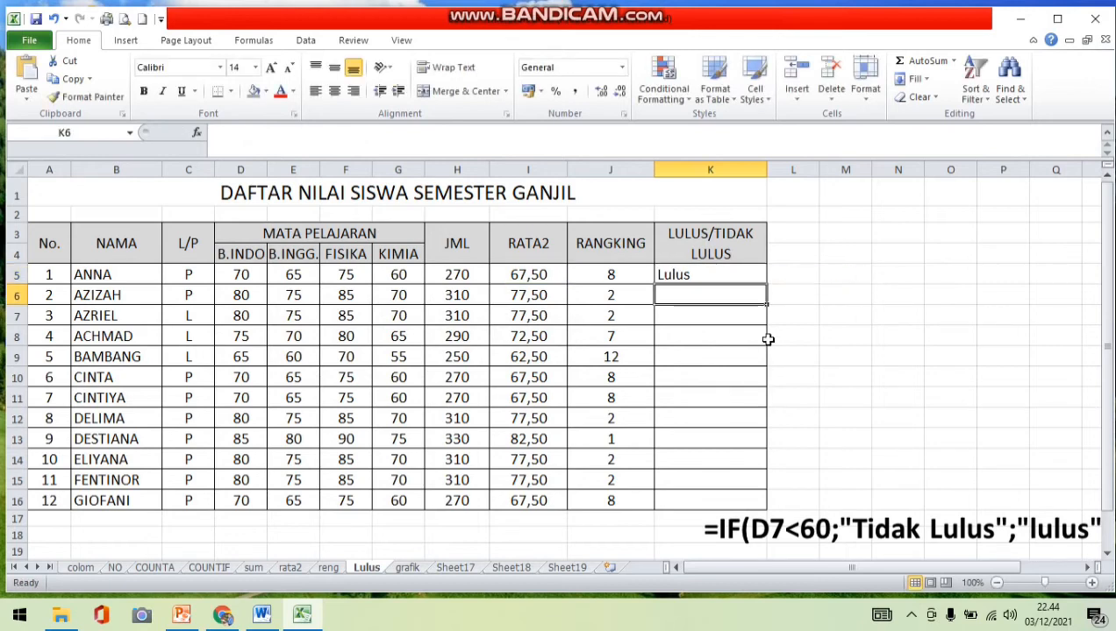
Step: Fill the LULUS/TIDAK LULUS formula from K5 down to K16
{"action": "left_click", "coordinate": [717, 278]}
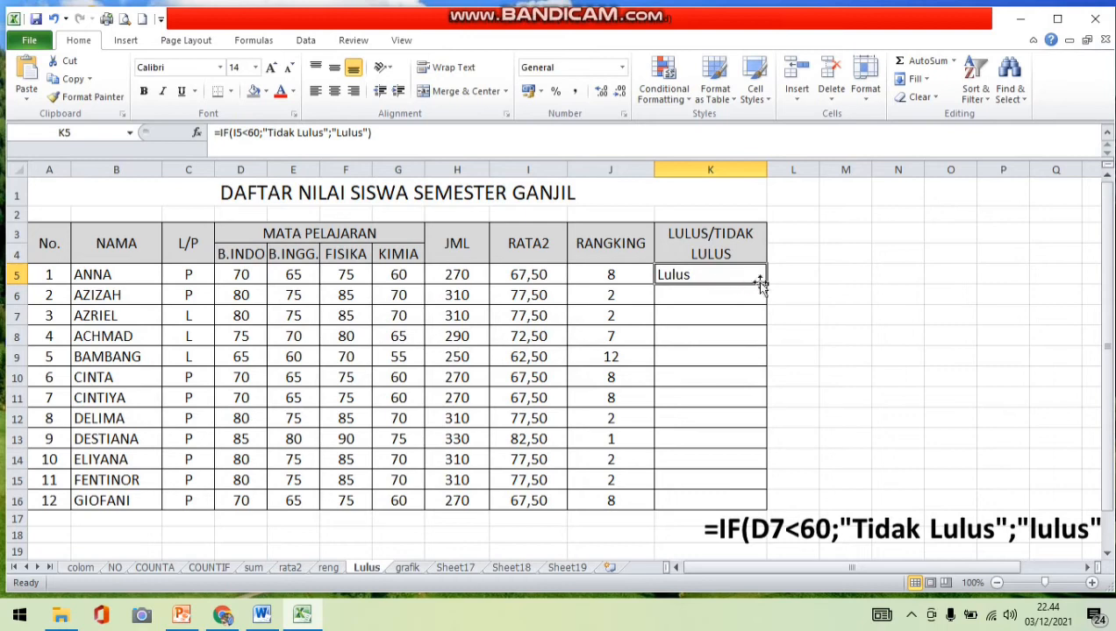
{"action": "left_click_drag", "start_coordinate": [765, 283], "coordinate": [766, 506]}
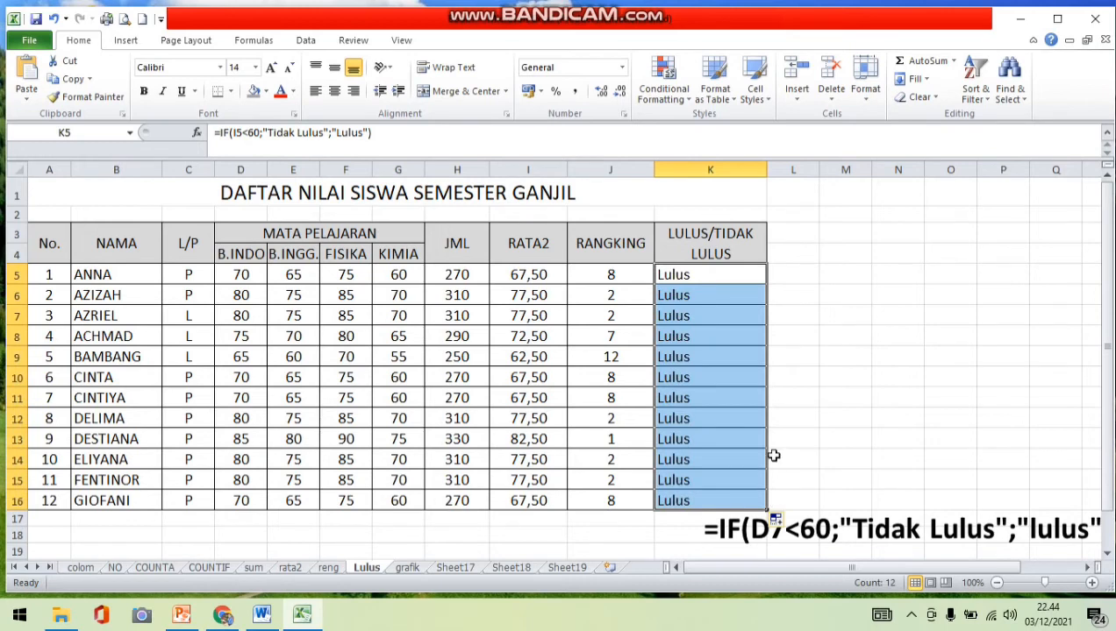
{"action": "left_click", "coordinate": [747, 397]}
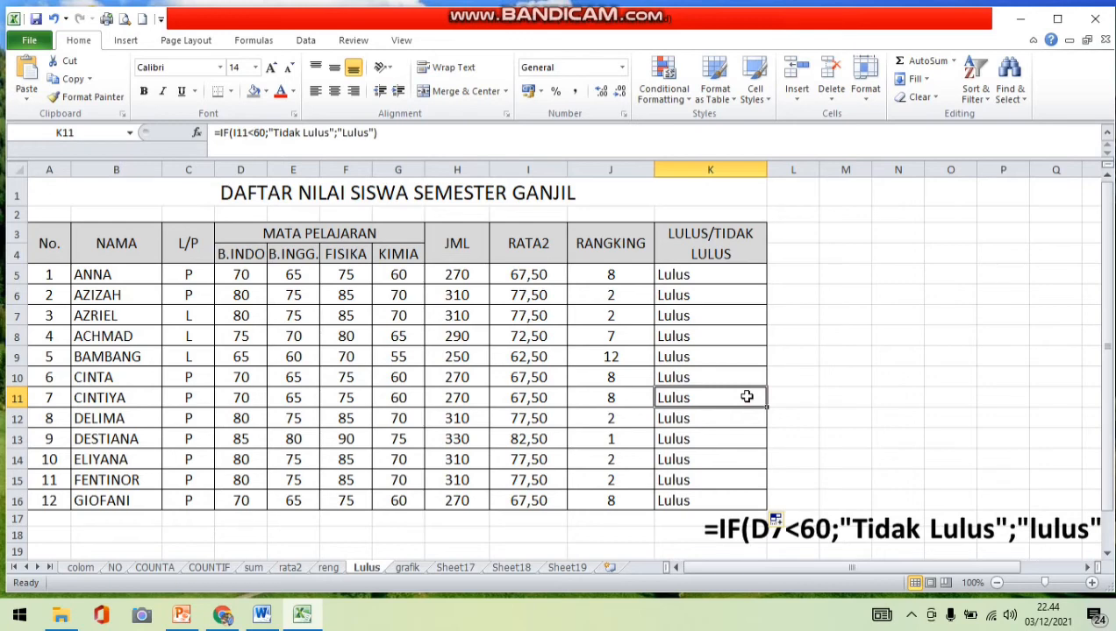
Step: Change the passing threshold in the K5 IF formula to 70
{"action": "left_click", "coordinate": [700, 275]}
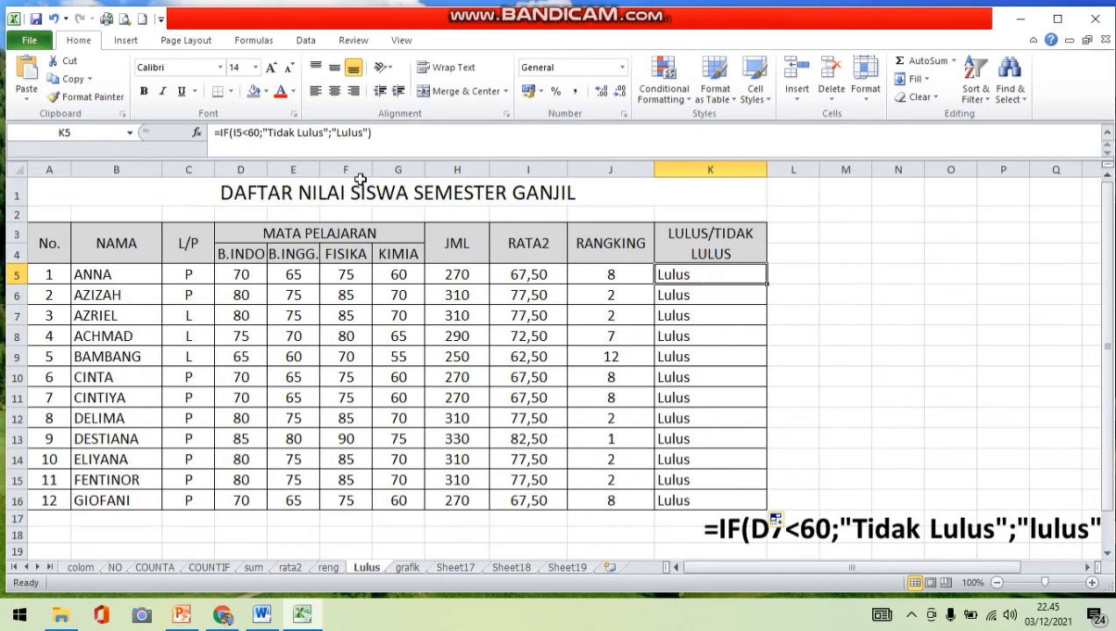
{"action": "left_click", "coordinate": [260, 140]}
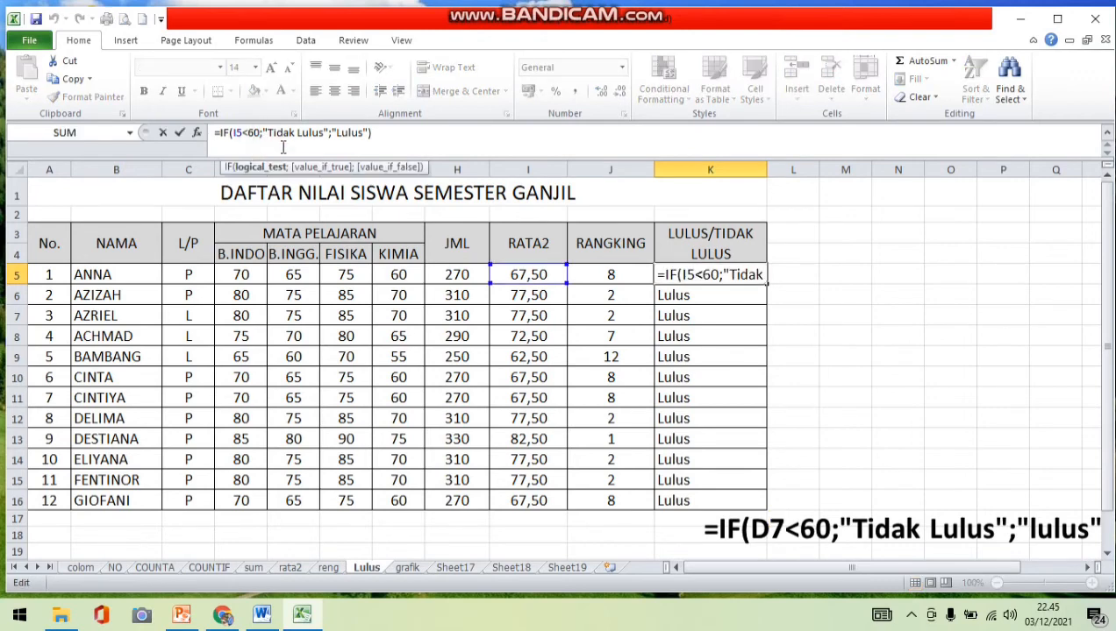
{"action": "key", "text": "BackSpace"}
{"action": "type", "text": "7"}
{"action": "key", "text": "Return"}
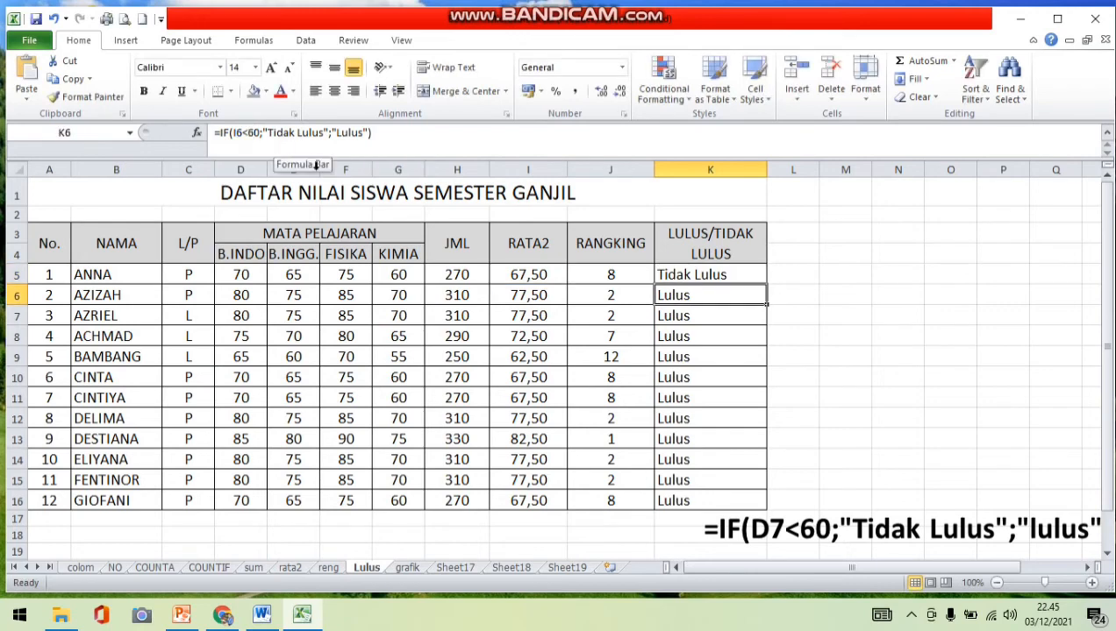
Step: Copy the K5 formula with the 70 threshold down through K16
{"action": "left_click", "coordinate": [692, 274]}
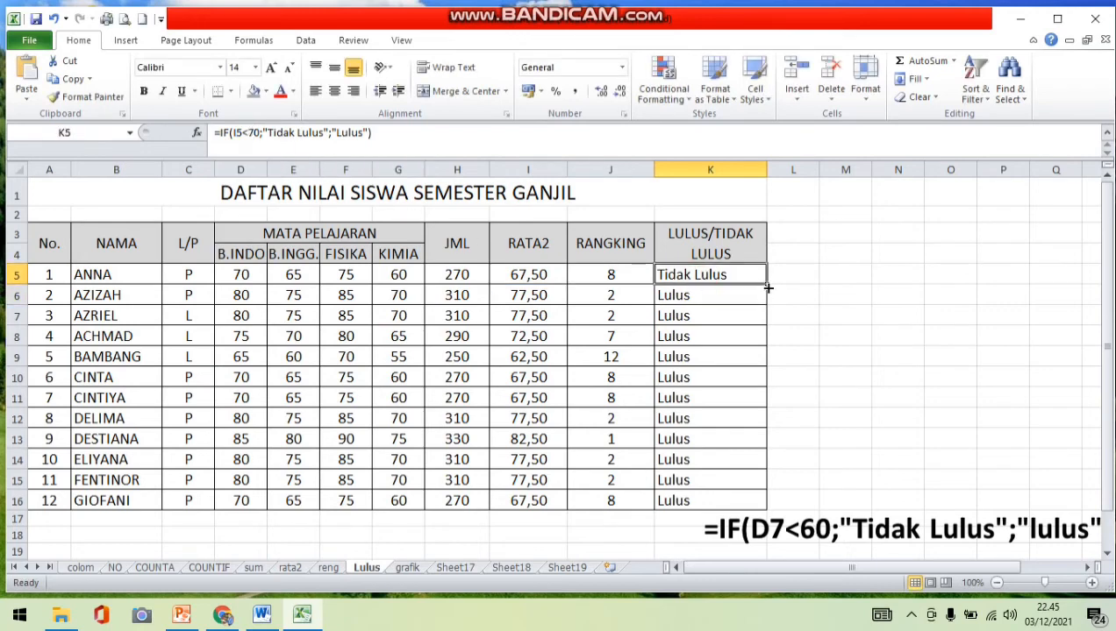
{"action": "left_click_drag", "start_coordinate": [767, 287], "coordinate": [765, 503]}
{"action": "left_click", "coordinate": [844, 397]}
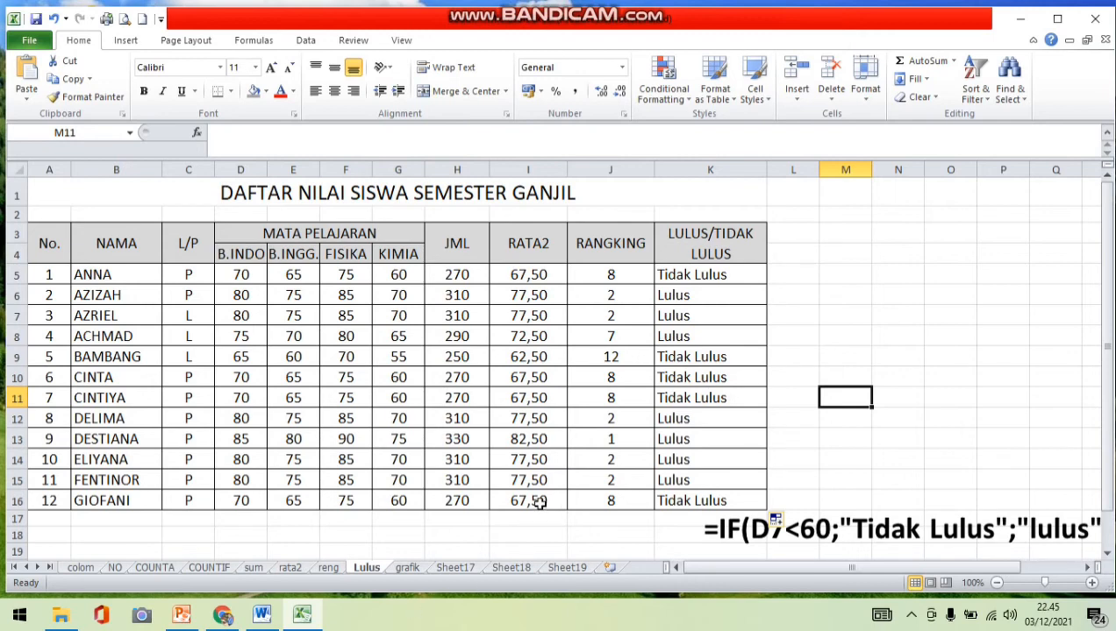
Step: On the grafik sheet, insert a 2-D clustered column chart from B2:G14 and place it enlarged beside the table
{"action": "left_click", "coordinate": [408, 567]}
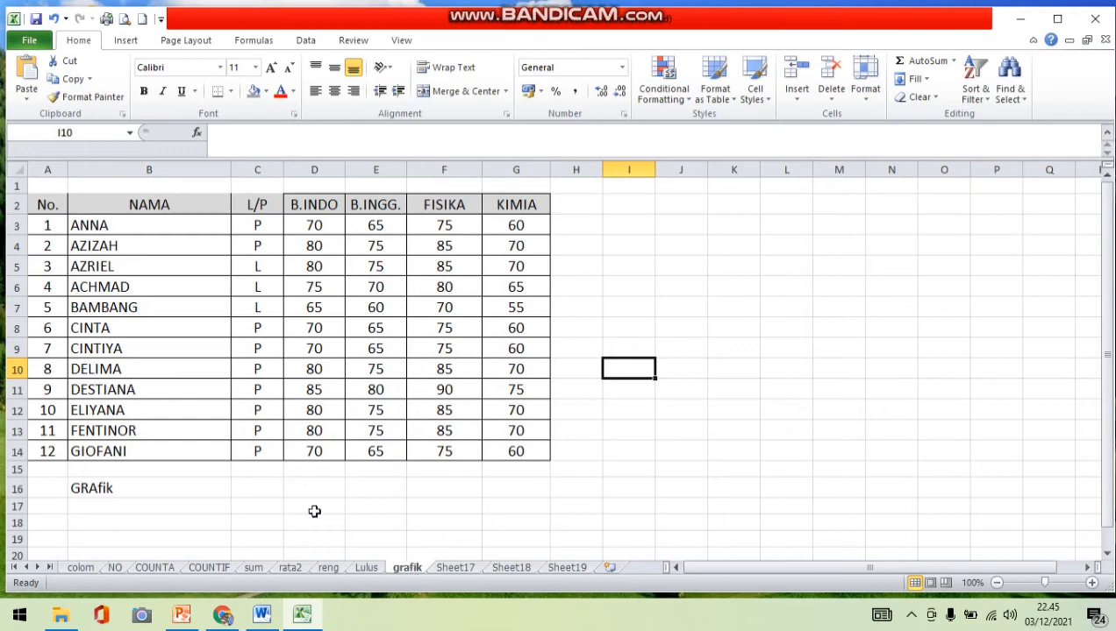
{"action": "left_click_drag", "start_coordinate": [125, 200], "coordinate": [492, 447]}
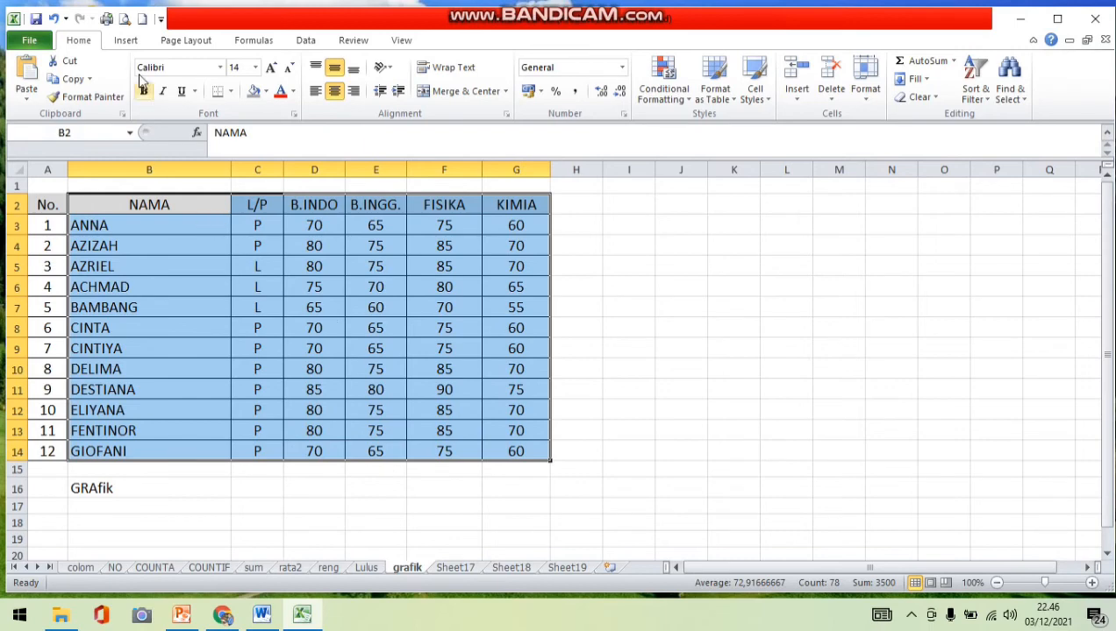
{"action": "left_click", "coordinate": [128, 44]}
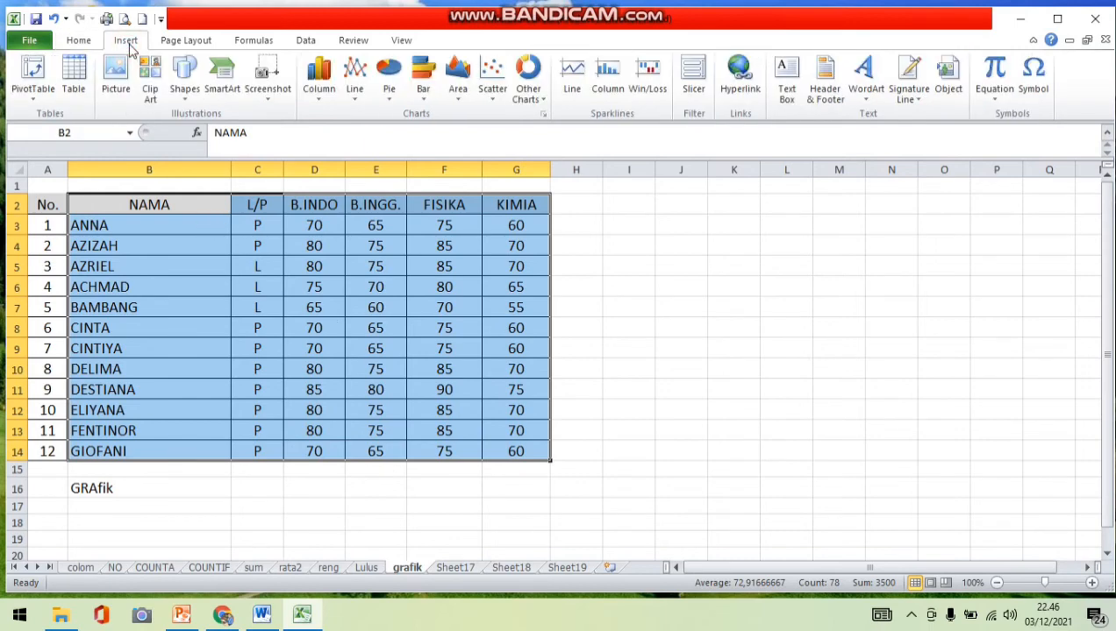
{"action": "left_click", "coordinate": [318, 92]}
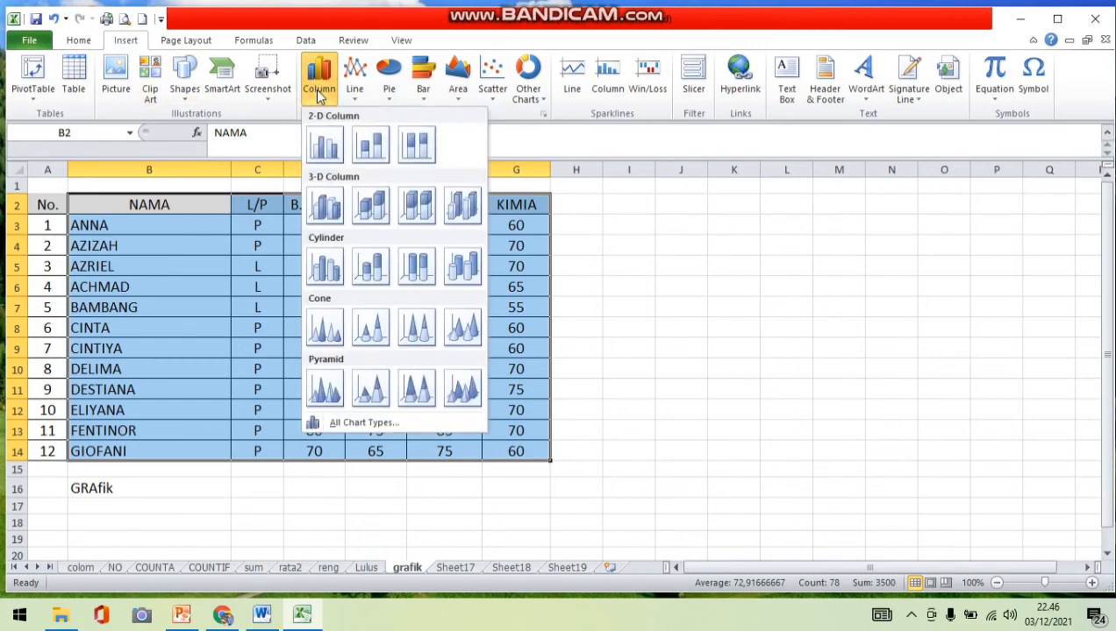
{"action": "left_click", "coordinate": [324, 144]}
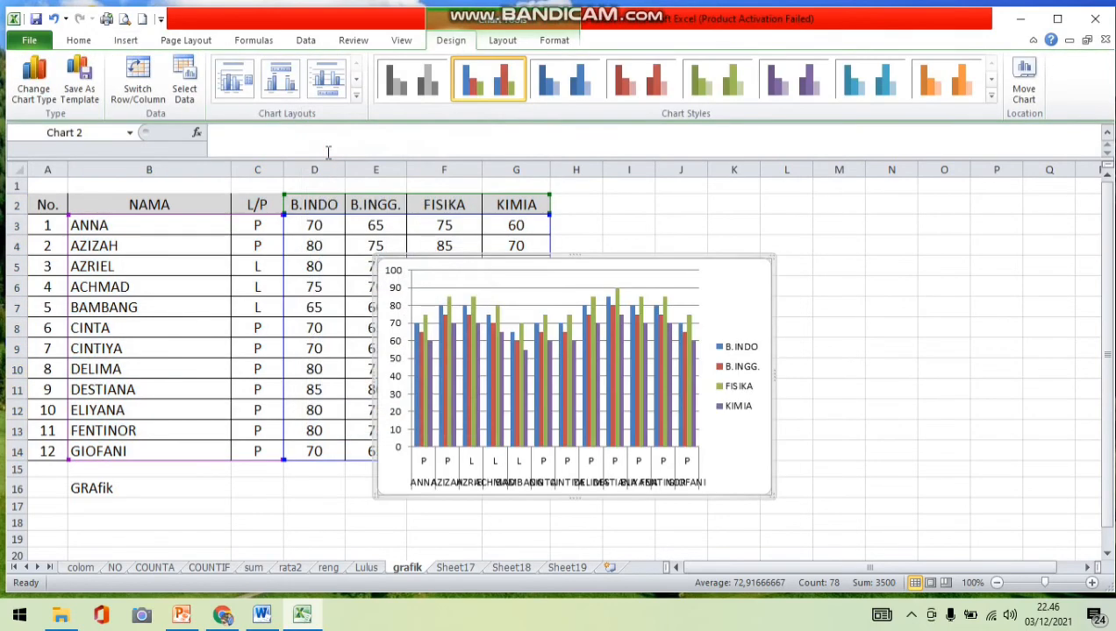
{"action": "left_click_drag", "start_coordinate": [732, 492], "coordinate": [1004, 532]}
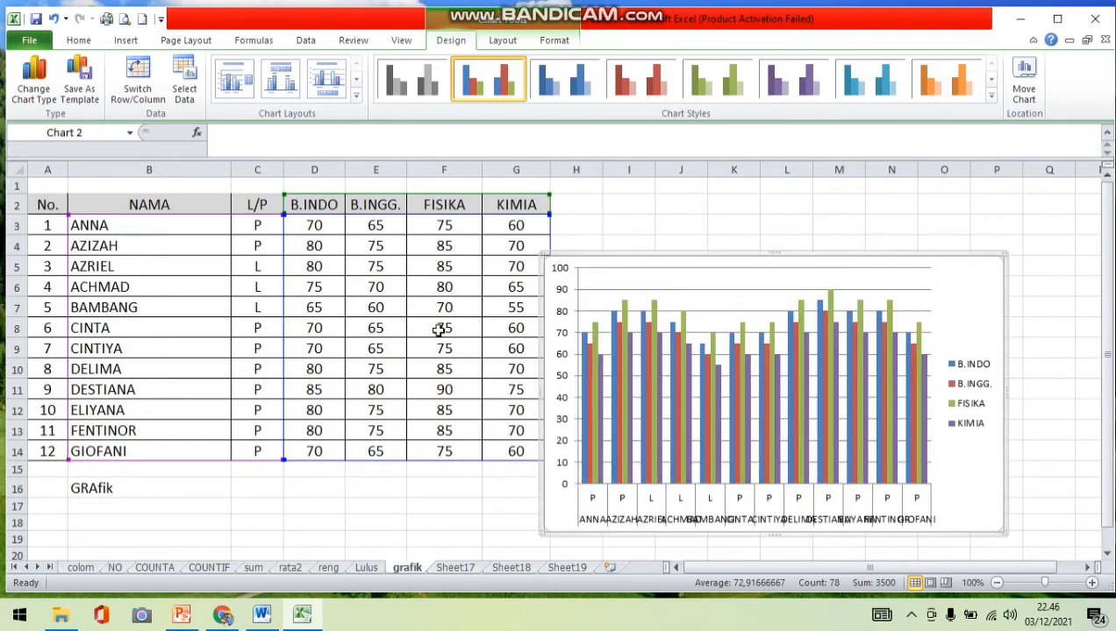
{"action": "mouse_move", "coordinate": [792, 440]}
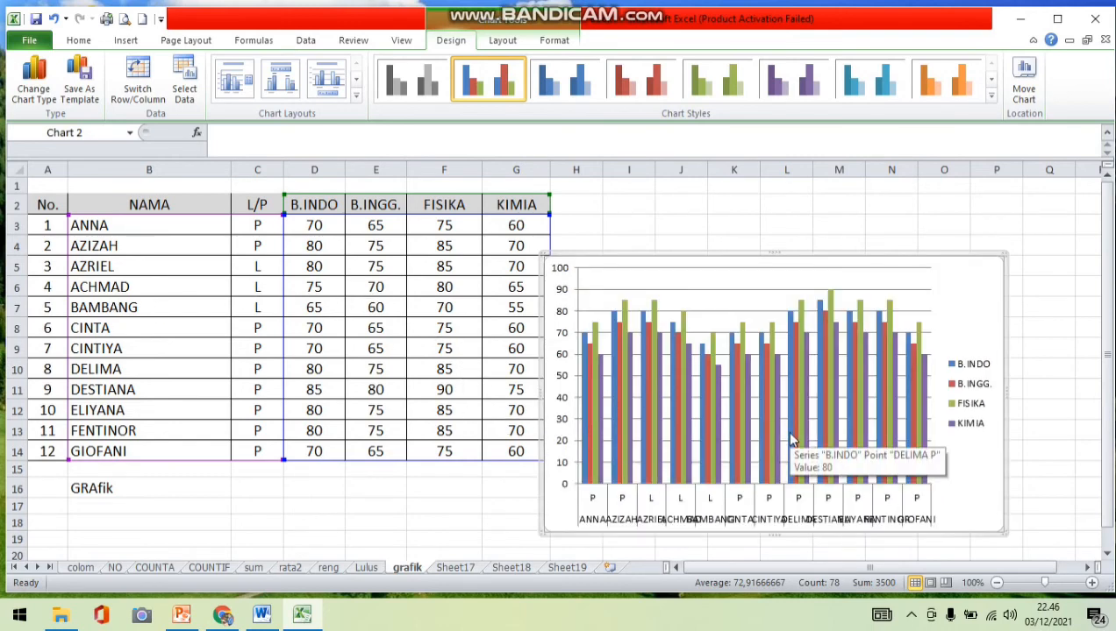
Step: On Sheet17, enter =LOWER(B8) in the merged cell B11 to convert the sentence in B8 to lowercase
{"action": "left_click", "coordinate": [455, 568]}
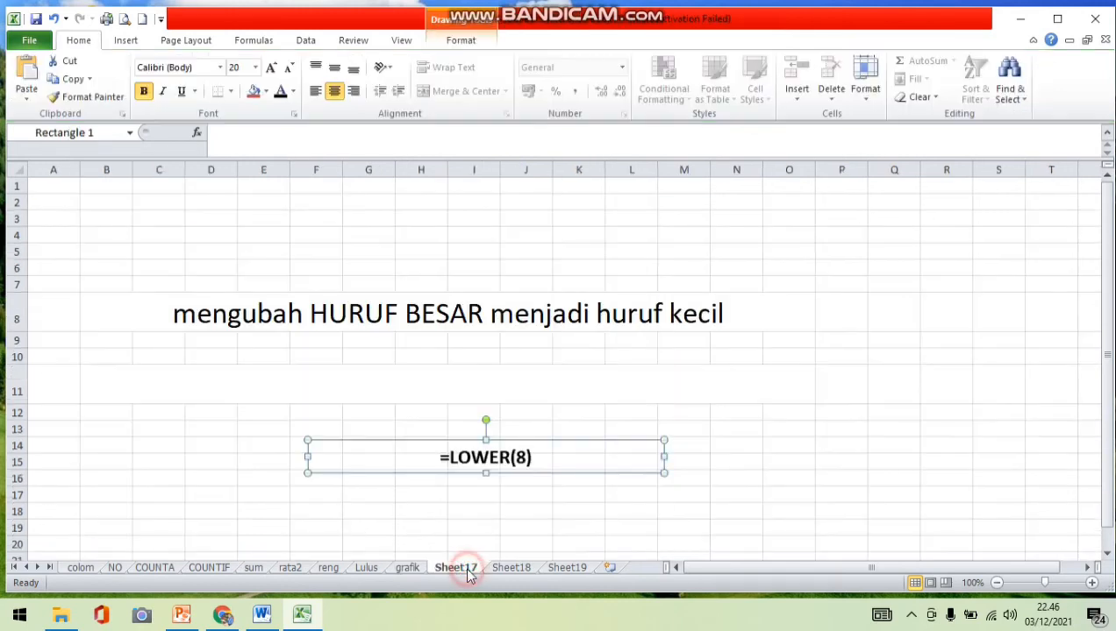
{"action": "left_click", "coordinate": [316, 380]}
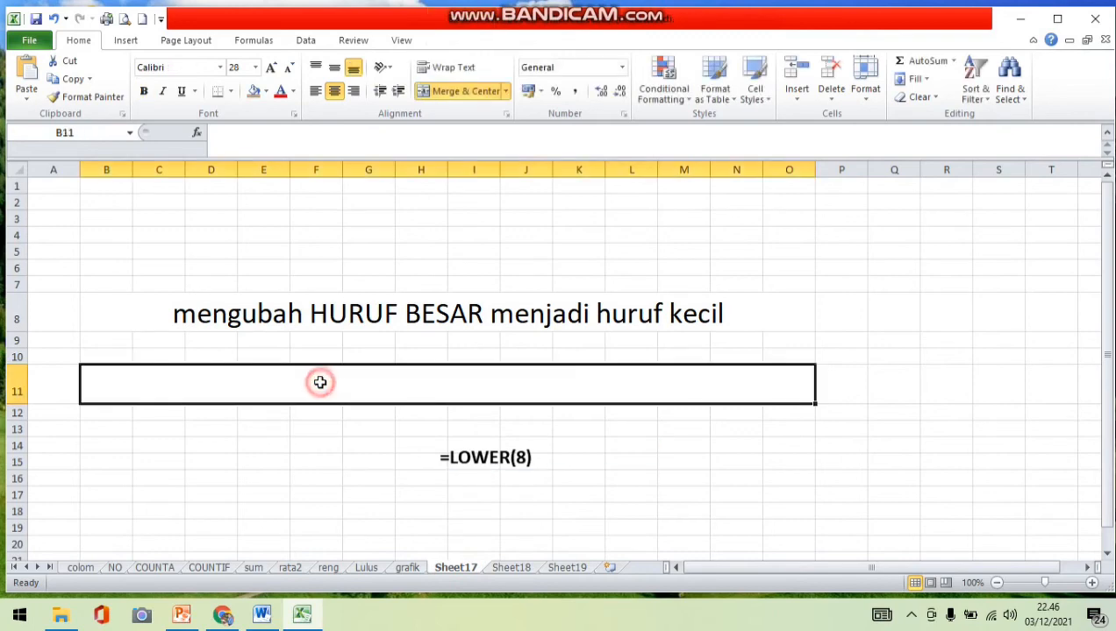
{"action": "mouse_move", "coordinate": [267, 619]}
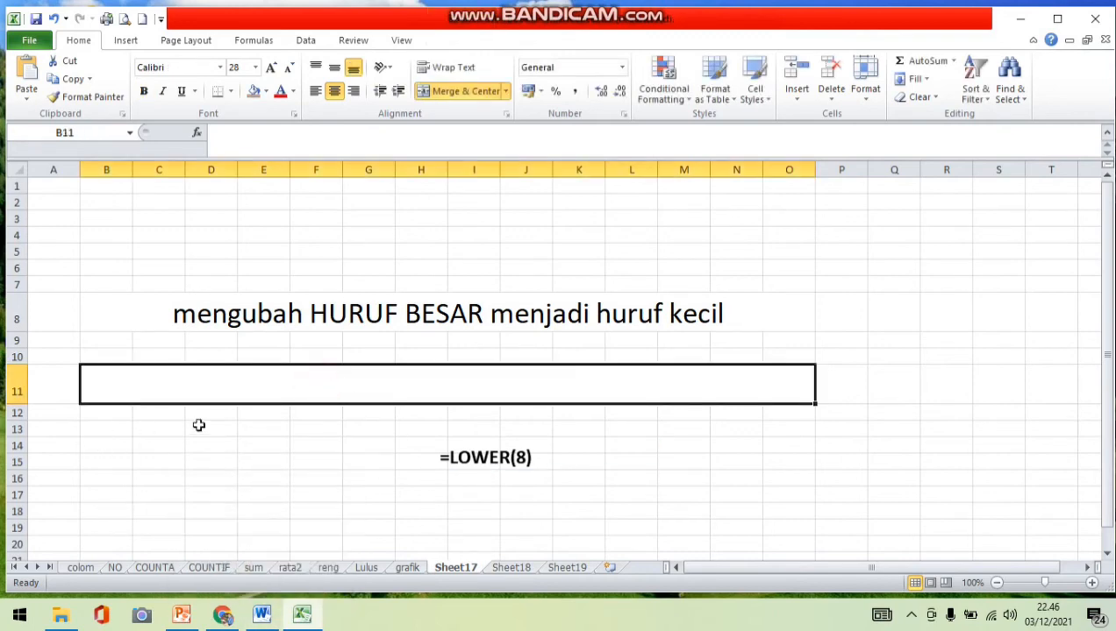
{"action": "type", "text": "=lo"}
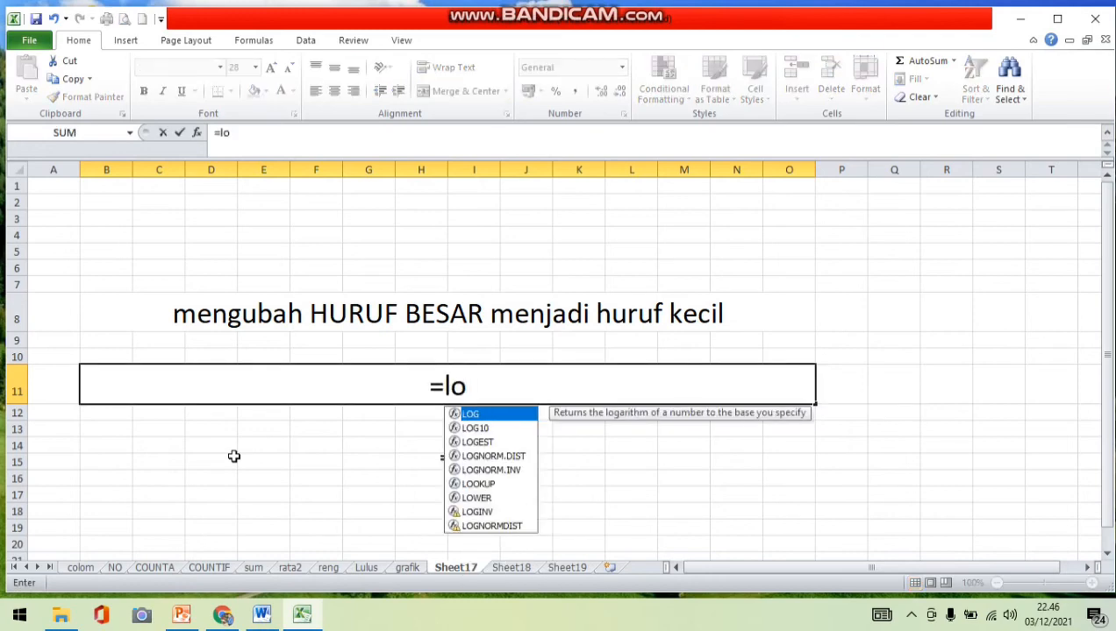
{"action": "type", "text": "wer"}
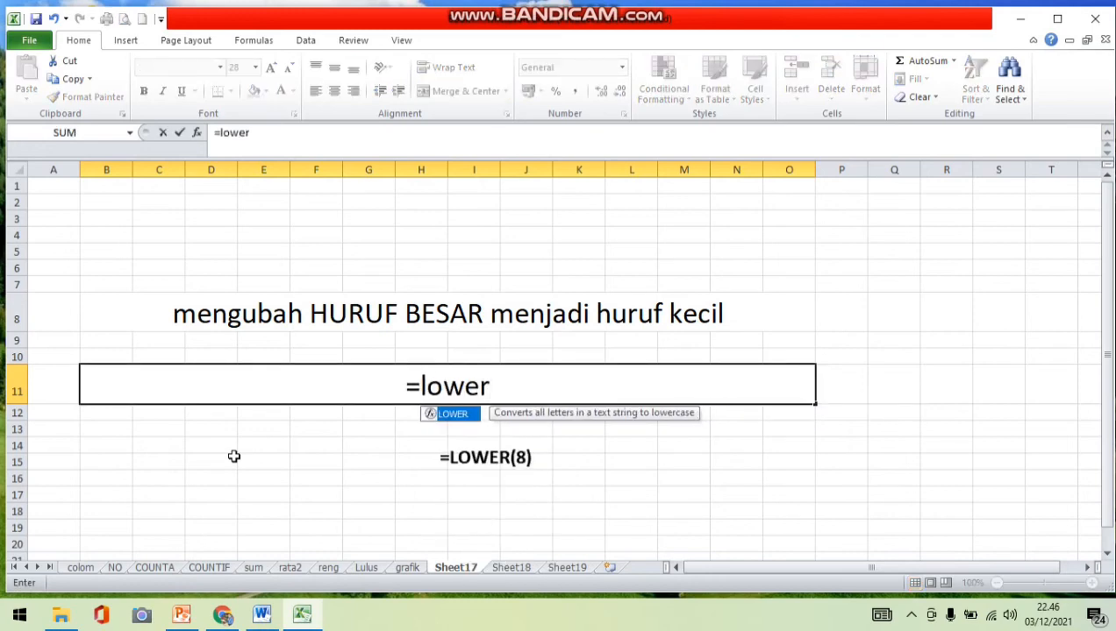
{"action": "type", "text": "("}
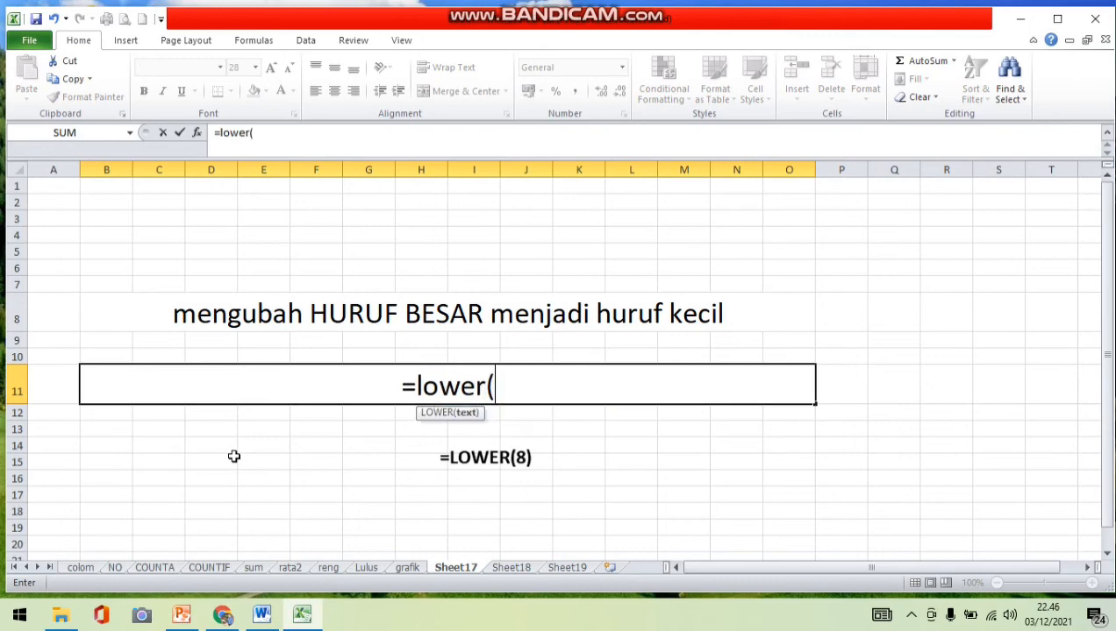
{"action": "left_click", "coordinate": [266, 319]}
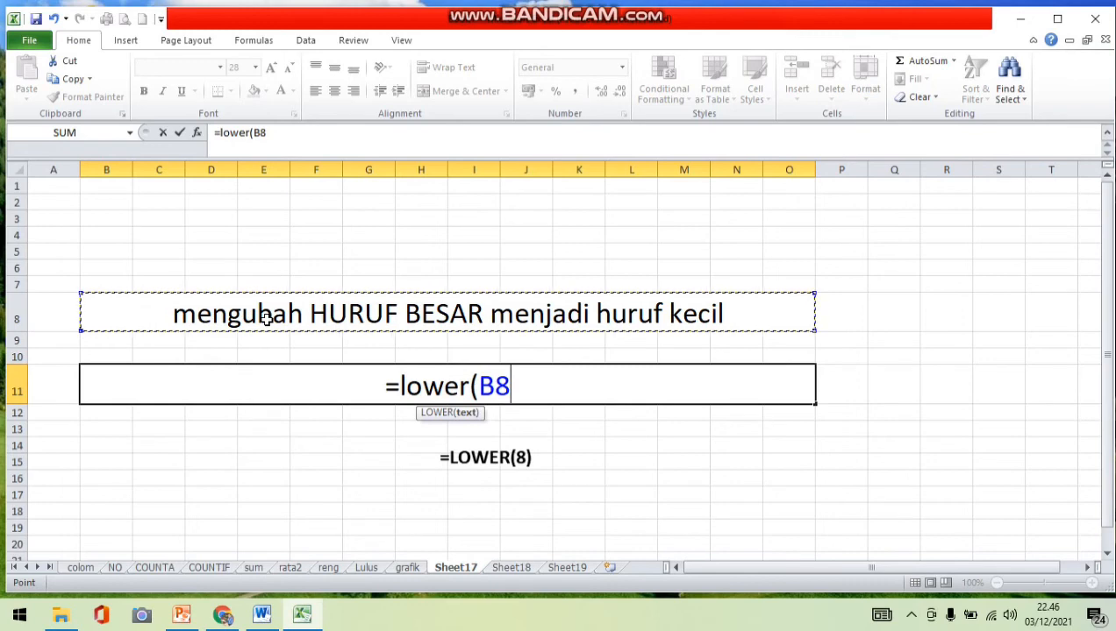
{"action": "type", "text": ")"}
{"action": "key", "text": "Return"}
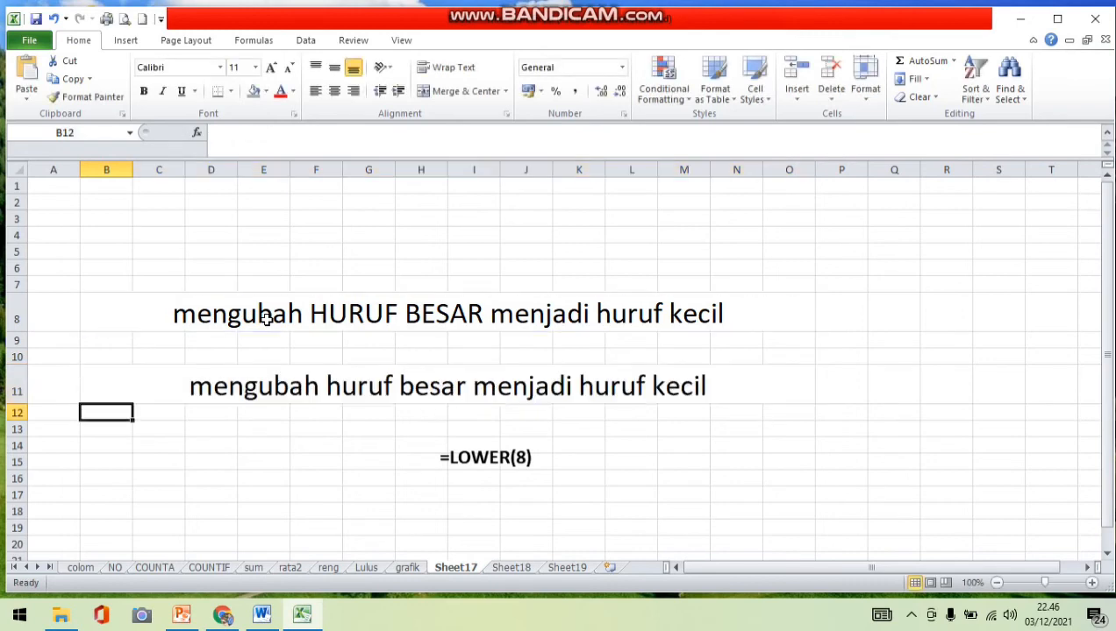
{"action": "left_click", "coordinate": [284, 392]}
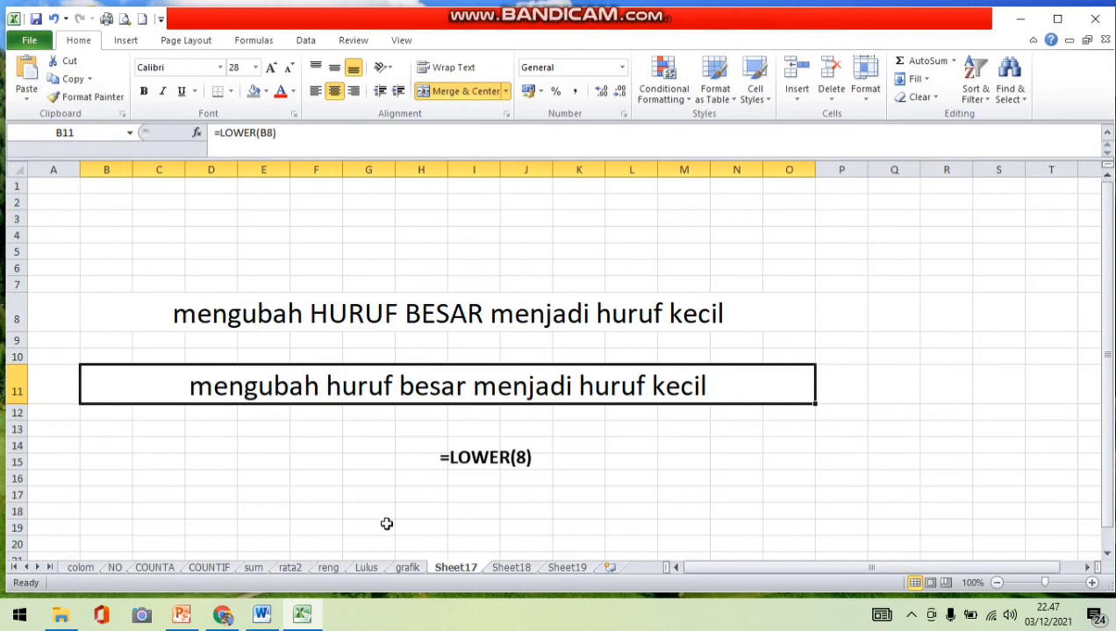
Step: On Sheet18, clear the merged cell C11 and enter =PROPER(C7) to capitalise each word of the sentence
{"action": "left_click", "coordinate": [505, 570]}
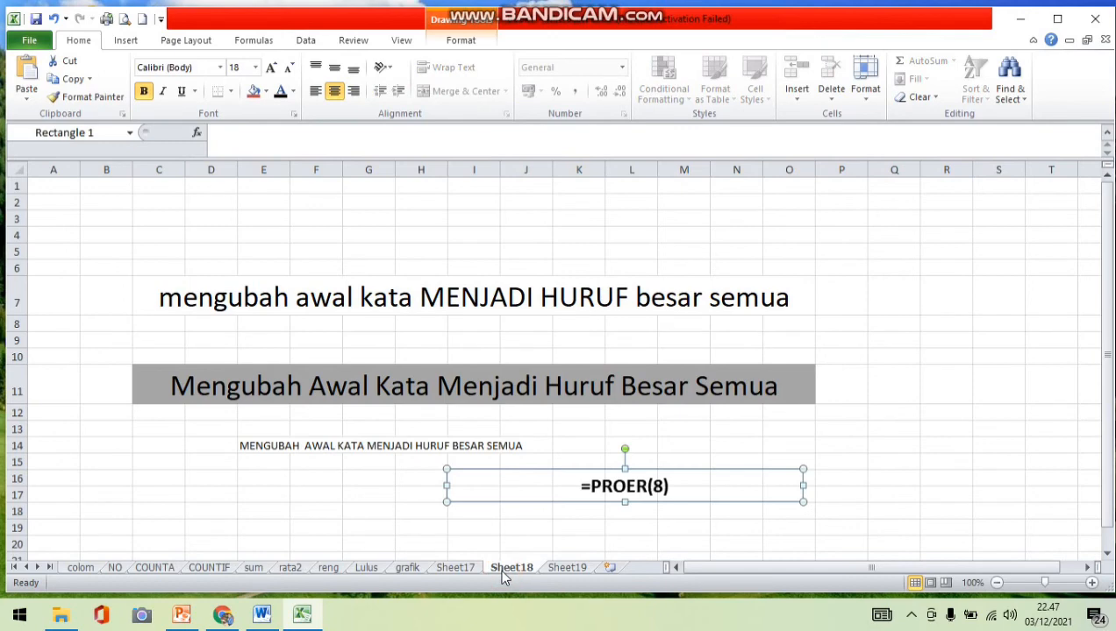
{"action": "left_click", "coordinate": [470, 427]}
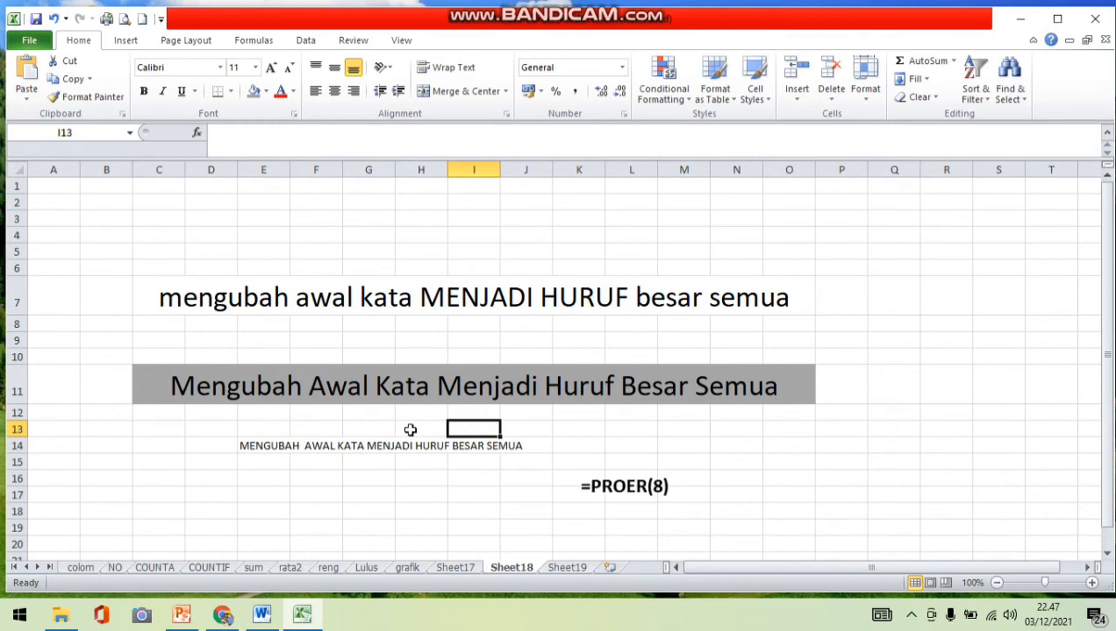
{"action": "left_click", "coordinate": [423, 386]}
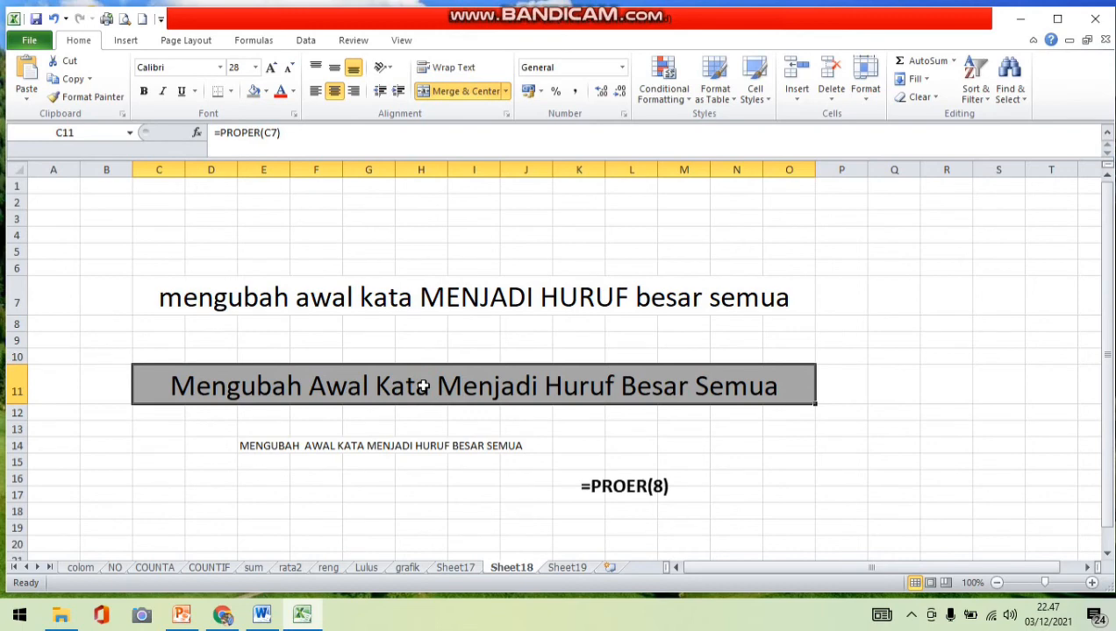
{"action": "key", "text": "Delete"}
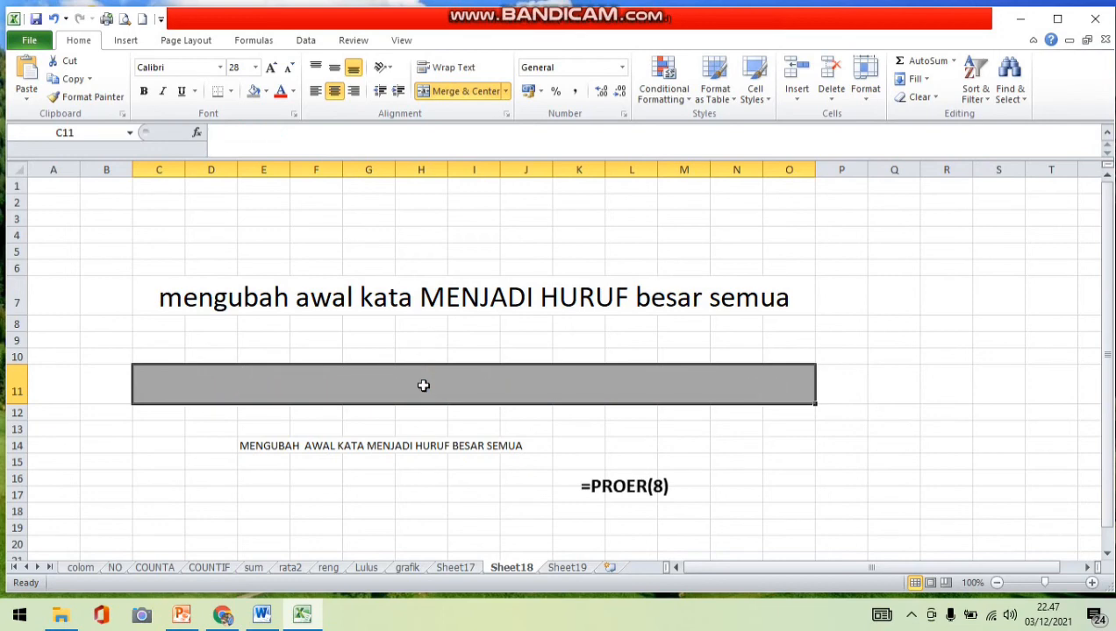
{"action": "type", "text": "=p"}
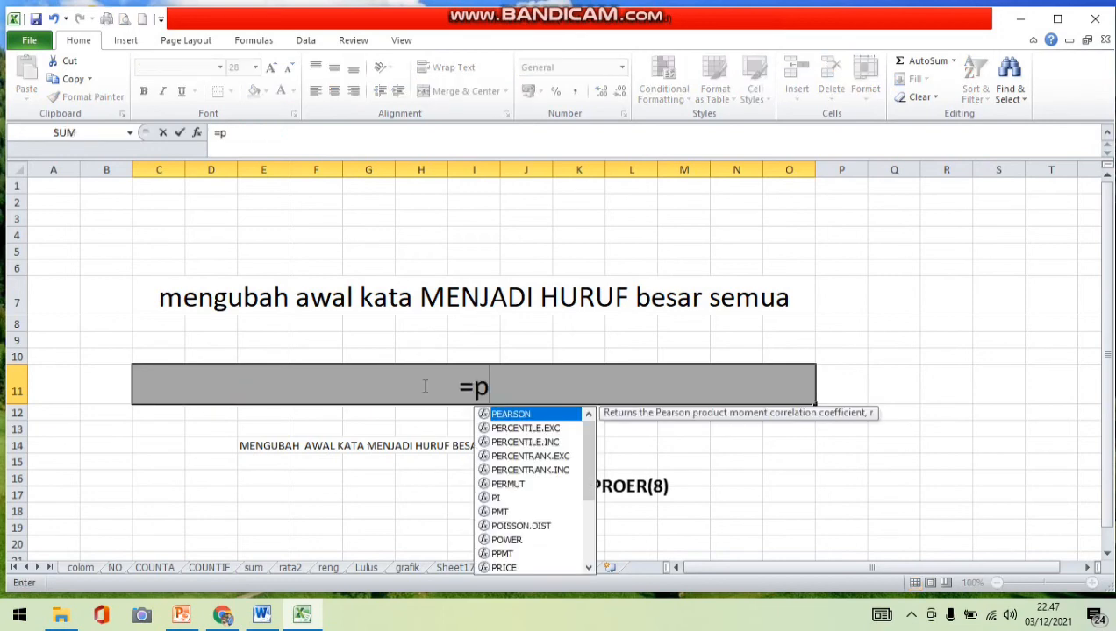
{"action": "type", "text": "ro"}
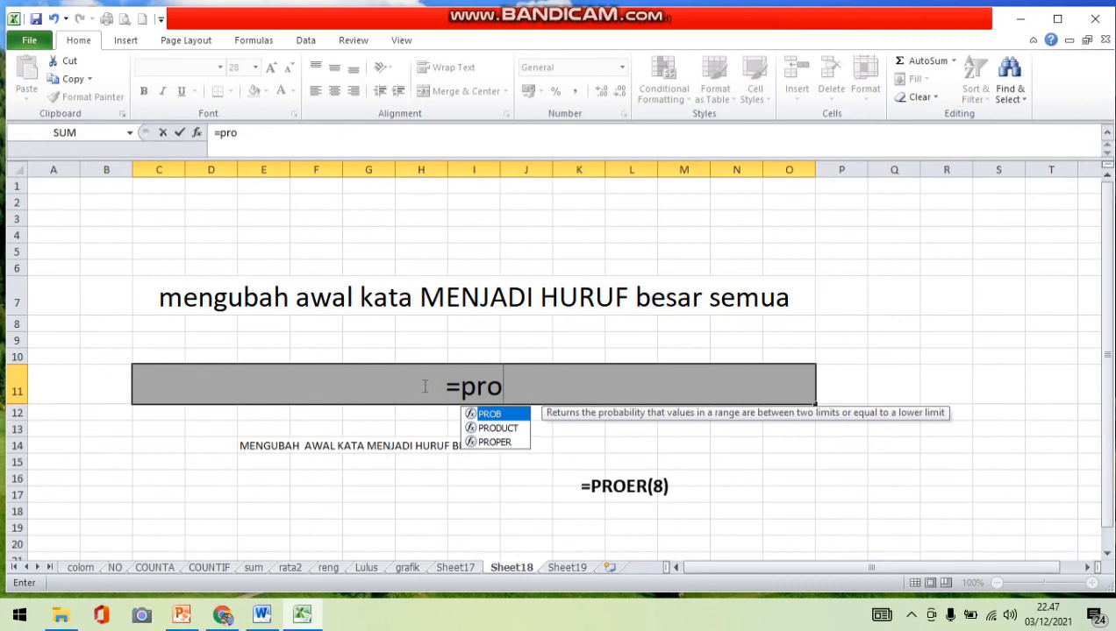
{"action": "type", "text": "per"}
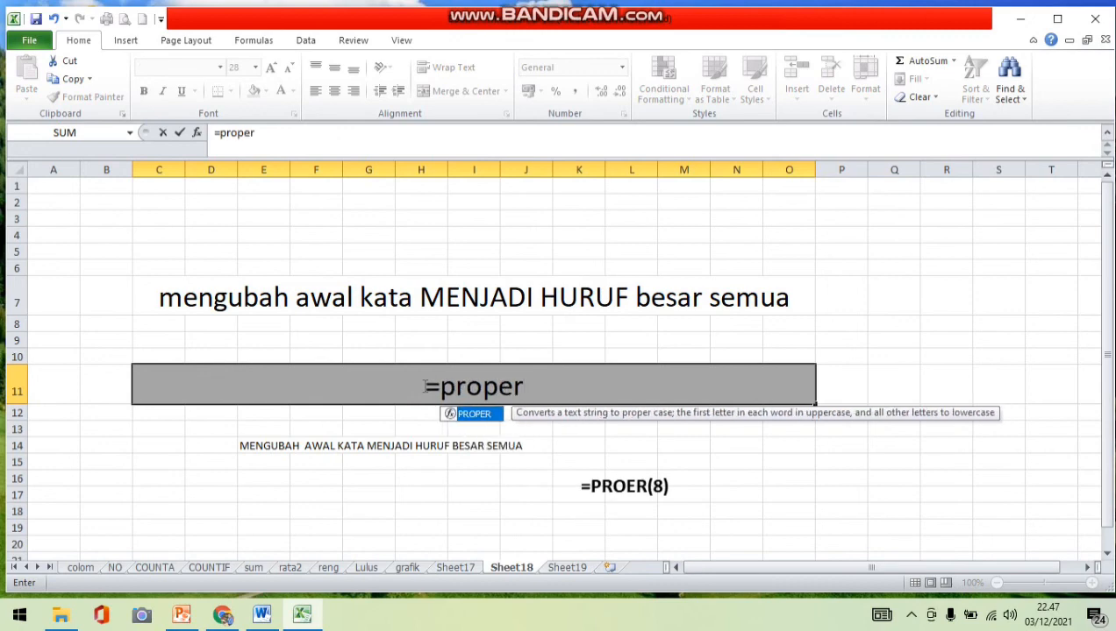
{"action": "type", "text": "("}
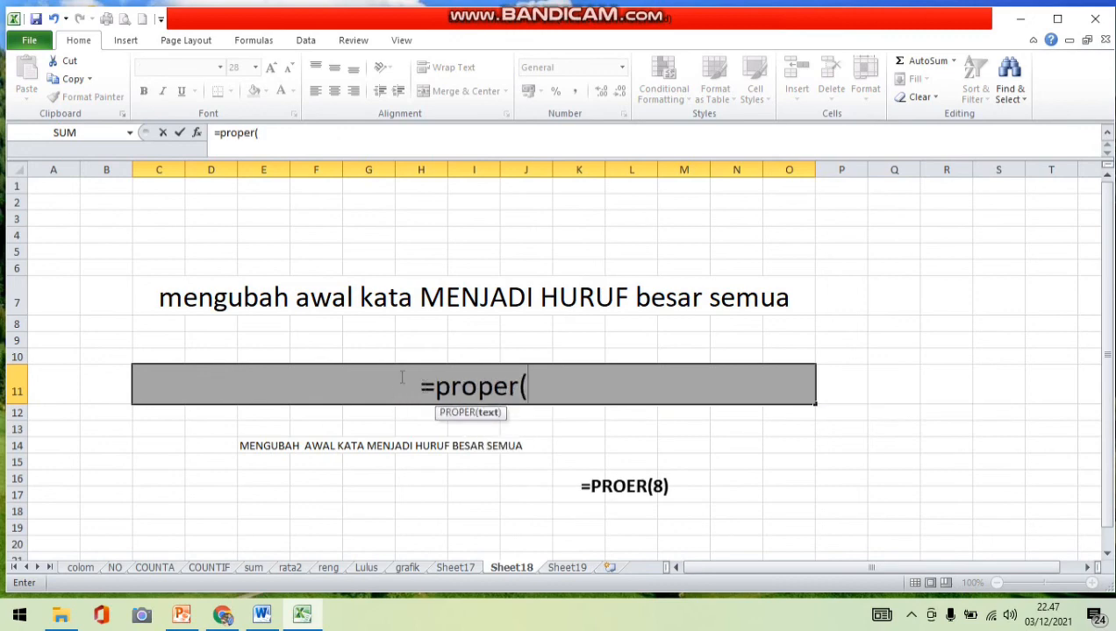
{"action": "left_click", "coordinate": [427, 298]}
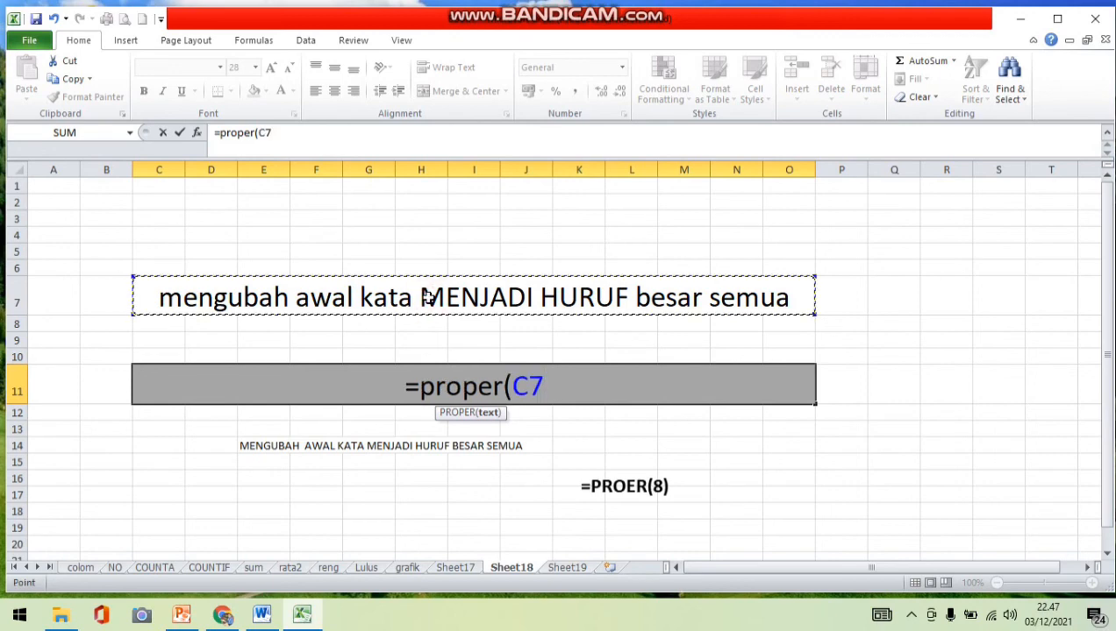
{"action": "type", "text": ")"}
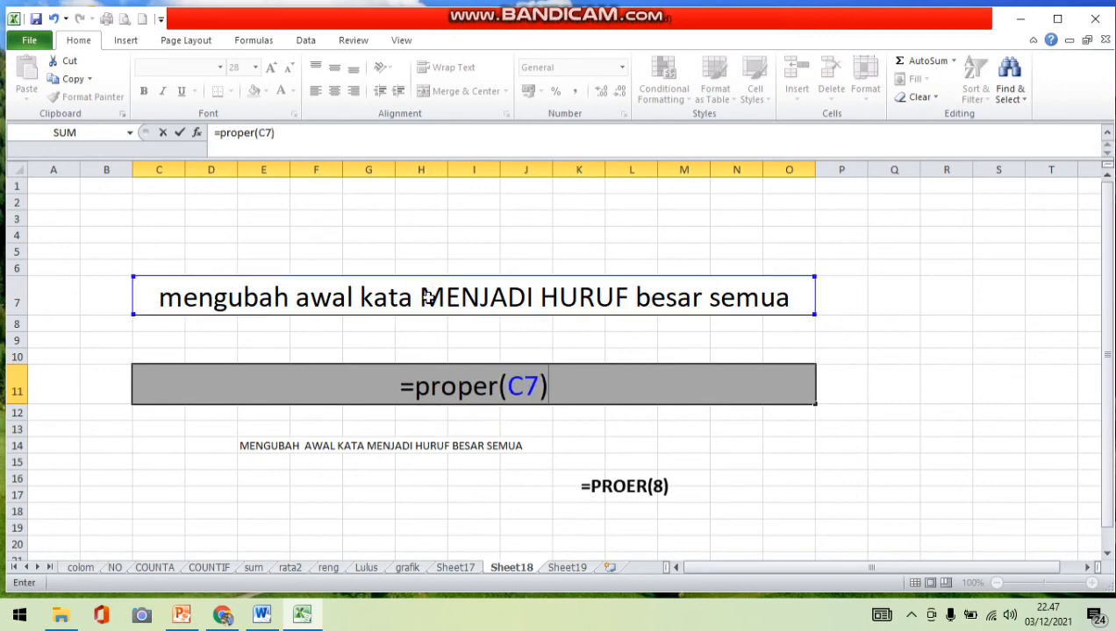
{"action": "key", "text": "Return"}
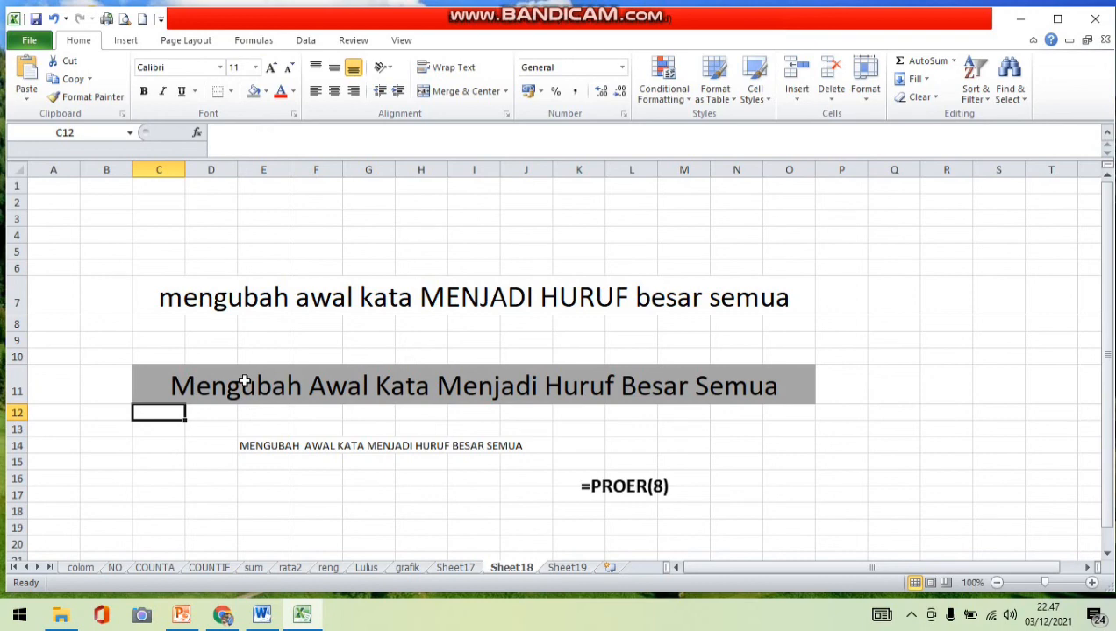
Step: On Sheet19, clear the merged cell B10 and enter =UPPER(B6) to convert the sentence to uppercase, and minimise the workbook window
{"action": "left_click", "coordinate": [567, 568]}
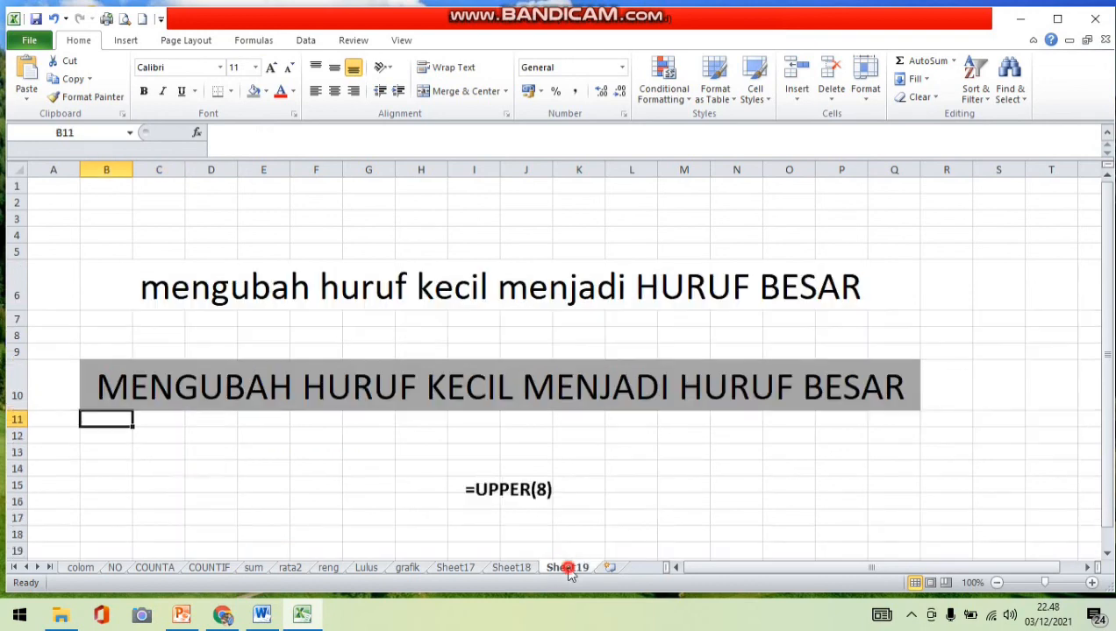
{"action": "left_click", "coordinate": [467, 436]}
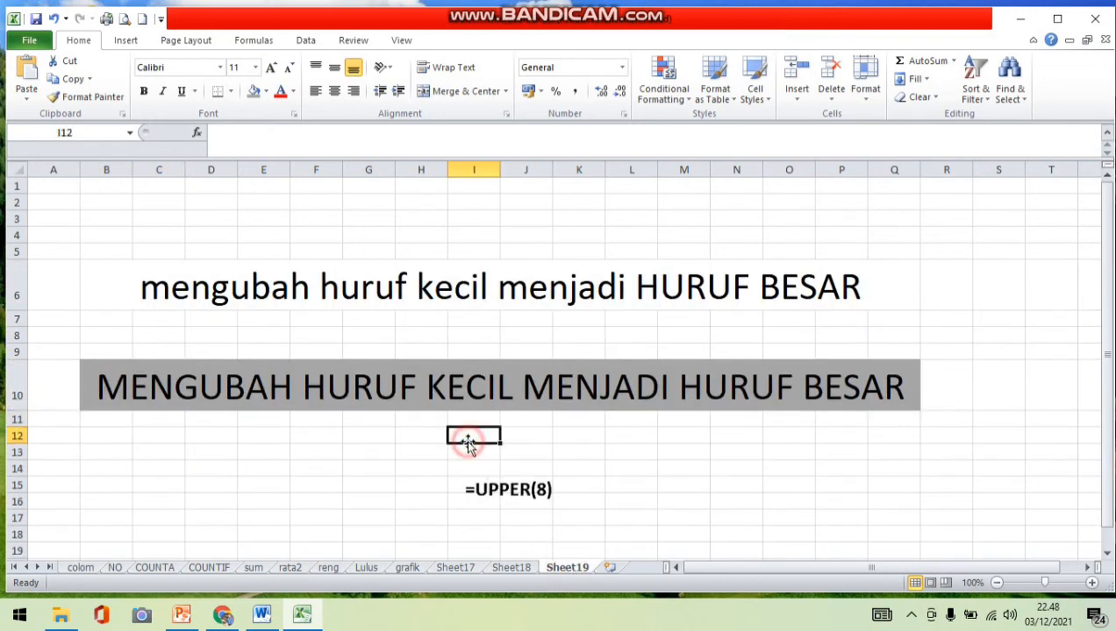
{"action": "left_click", "coordinate": [451, 389]}
{"action": "key", "text": "Delete"}
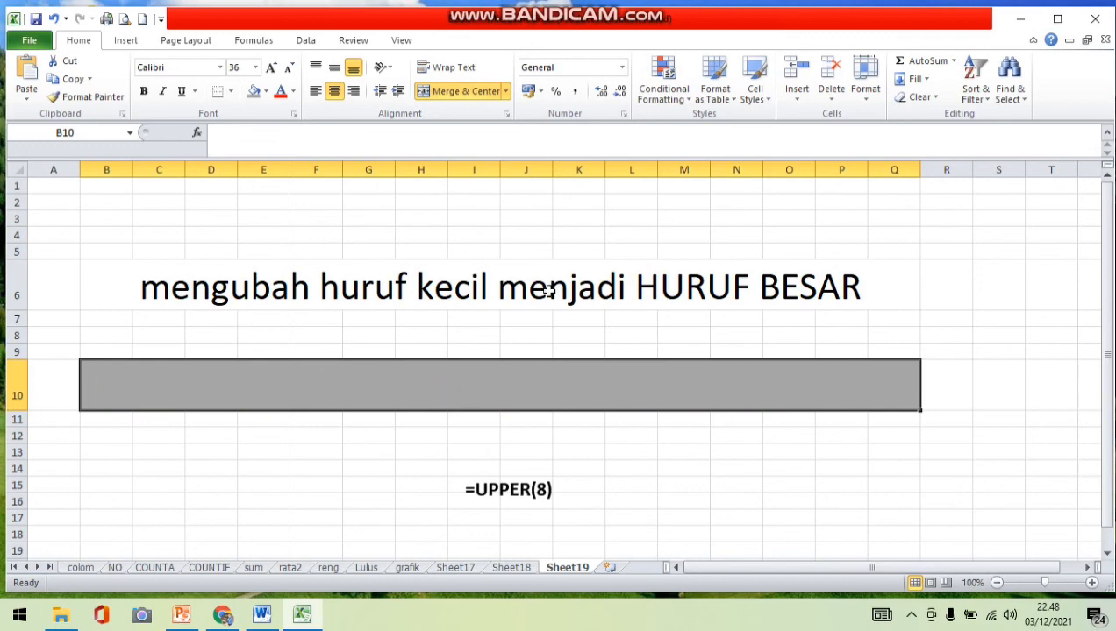
{"action": "left_click", "coordinate": [527, 400]}
{"action": "type", "text": "="}
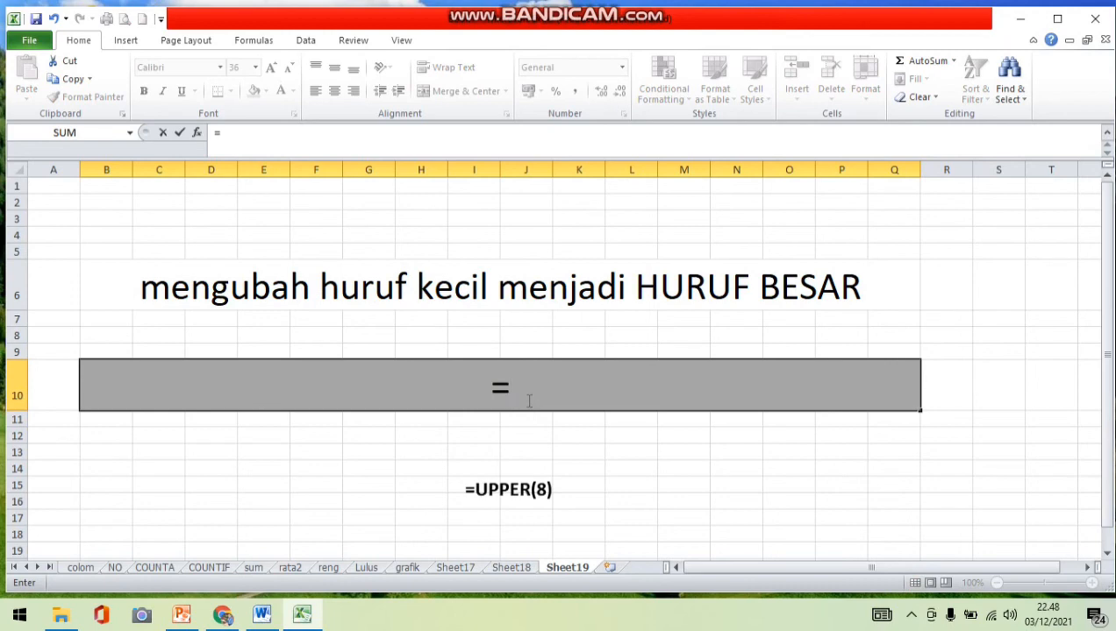
{"action": "type", "text": "upper"}
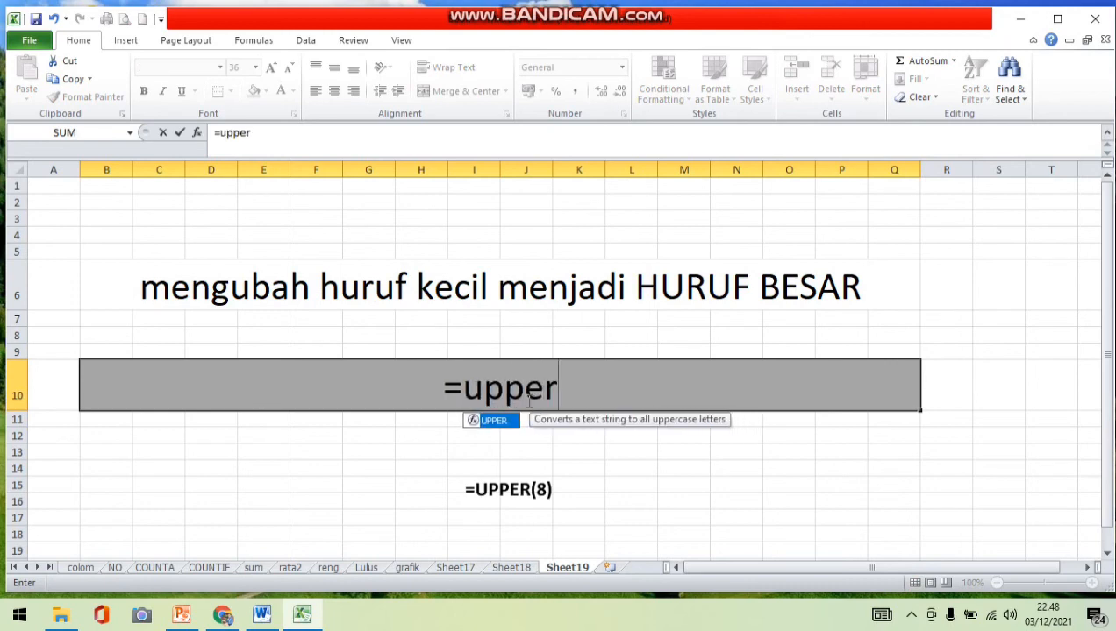
{"action": "type", "text": "("}
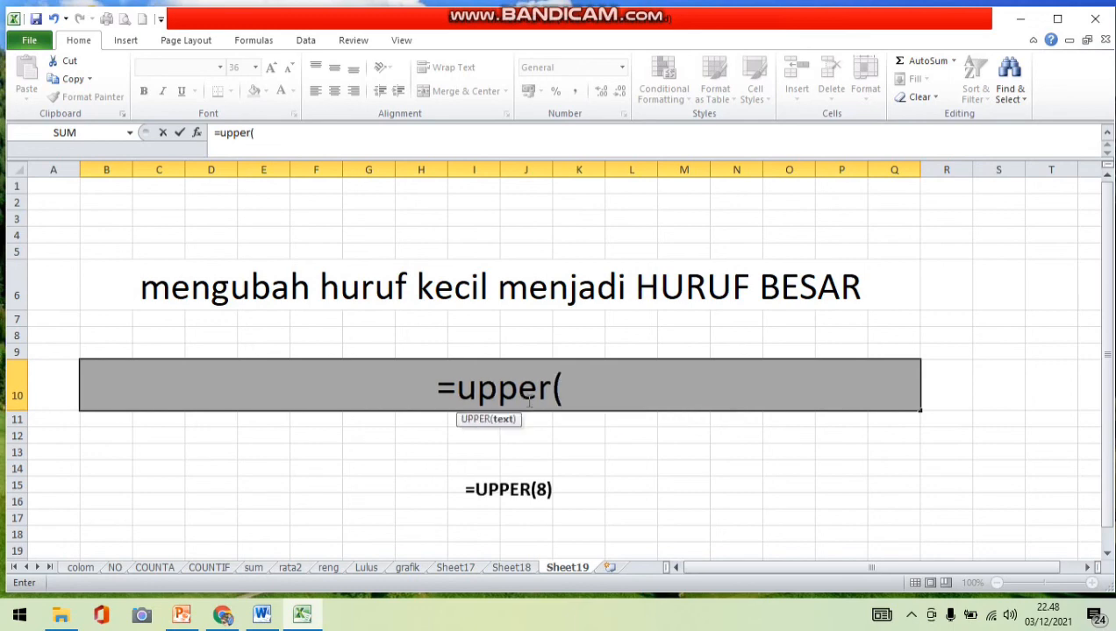
{"action": "left_click", "coordinate": [465, 295]}
{"action": "type", "text": ")"}
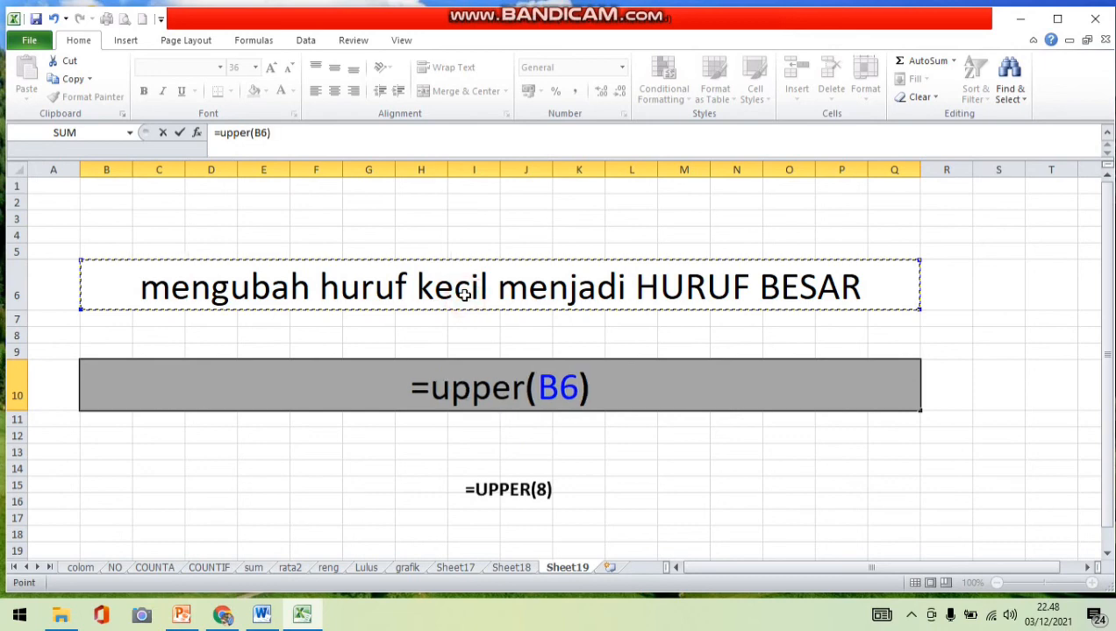
{"action": "key", "text": "Return"}
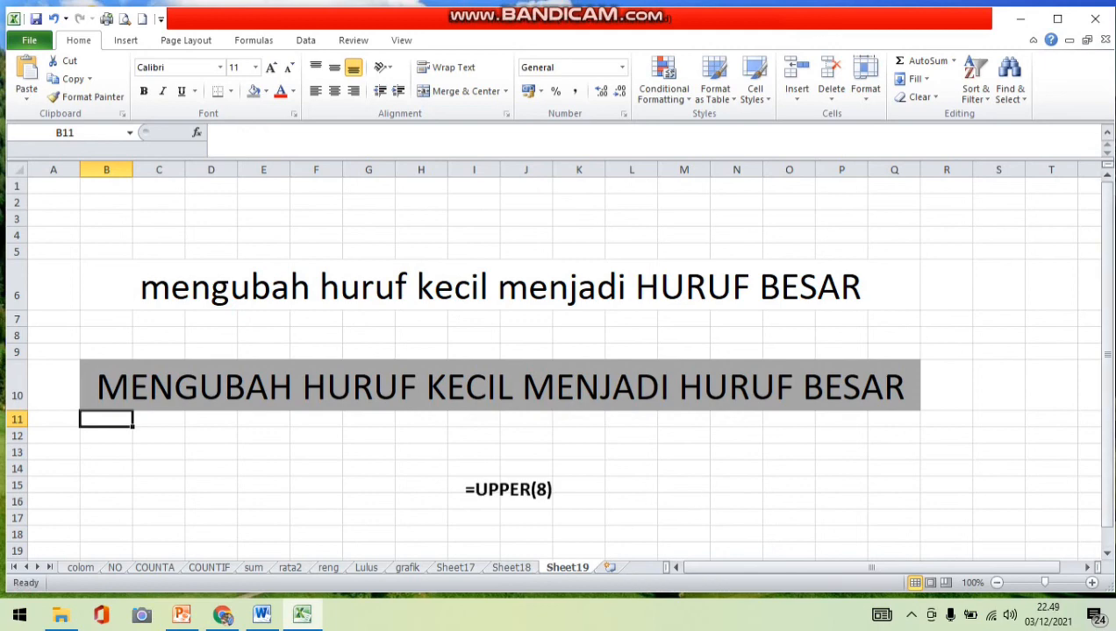
{"action": "left_click", "coordinate": [1021, 17]}
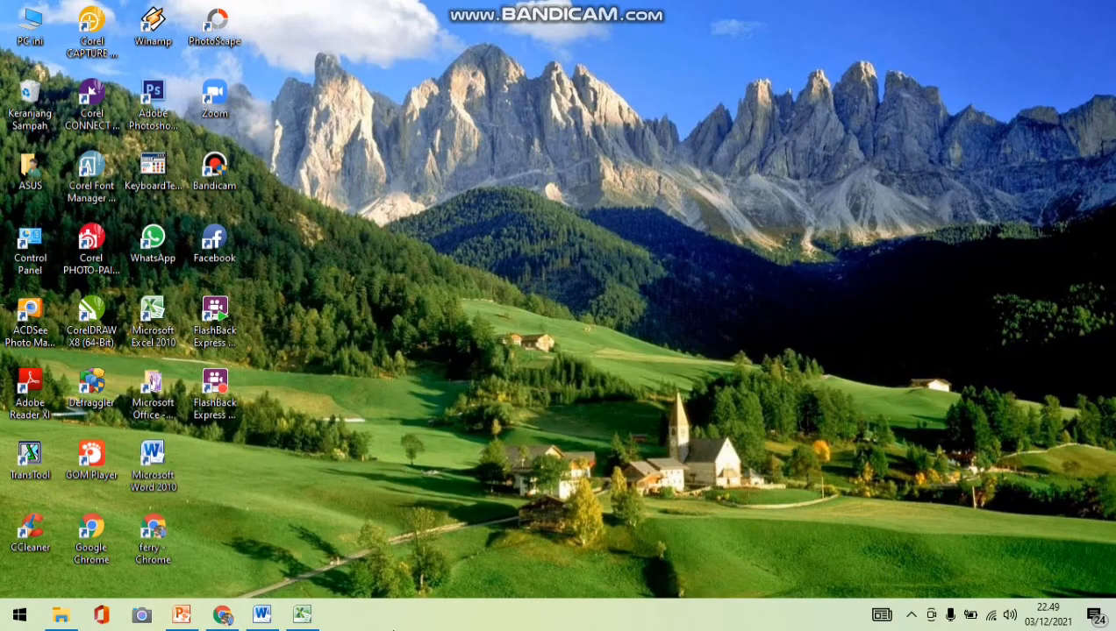